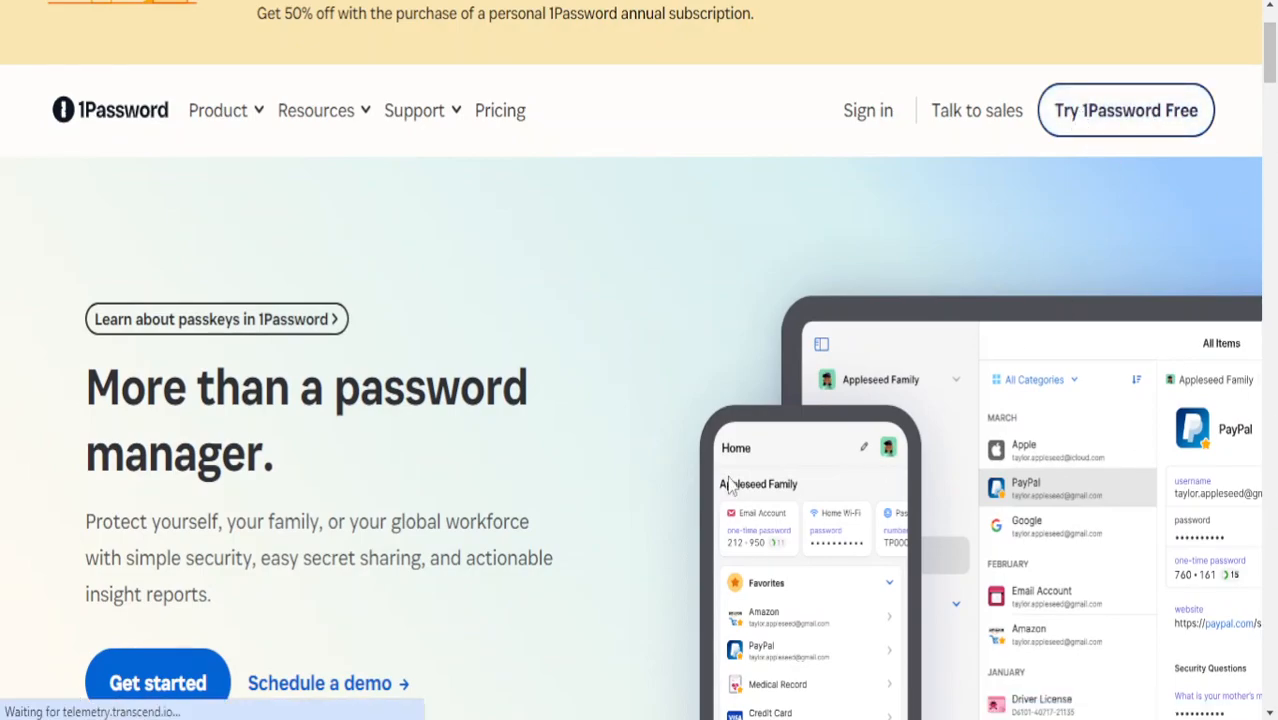
Review the pricing plans and start the 14-day free trial of the Individual plan.
scroll(528, 386, down, 4)
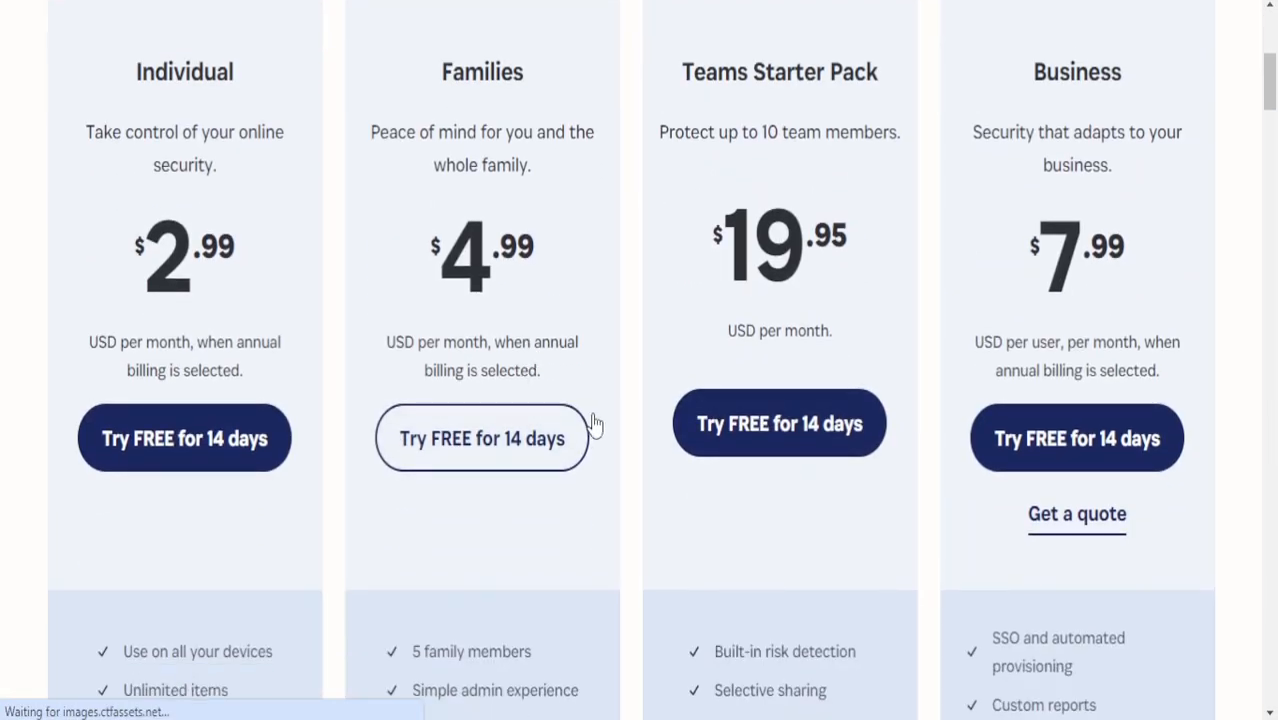
scroll(722, 408, down, 4)
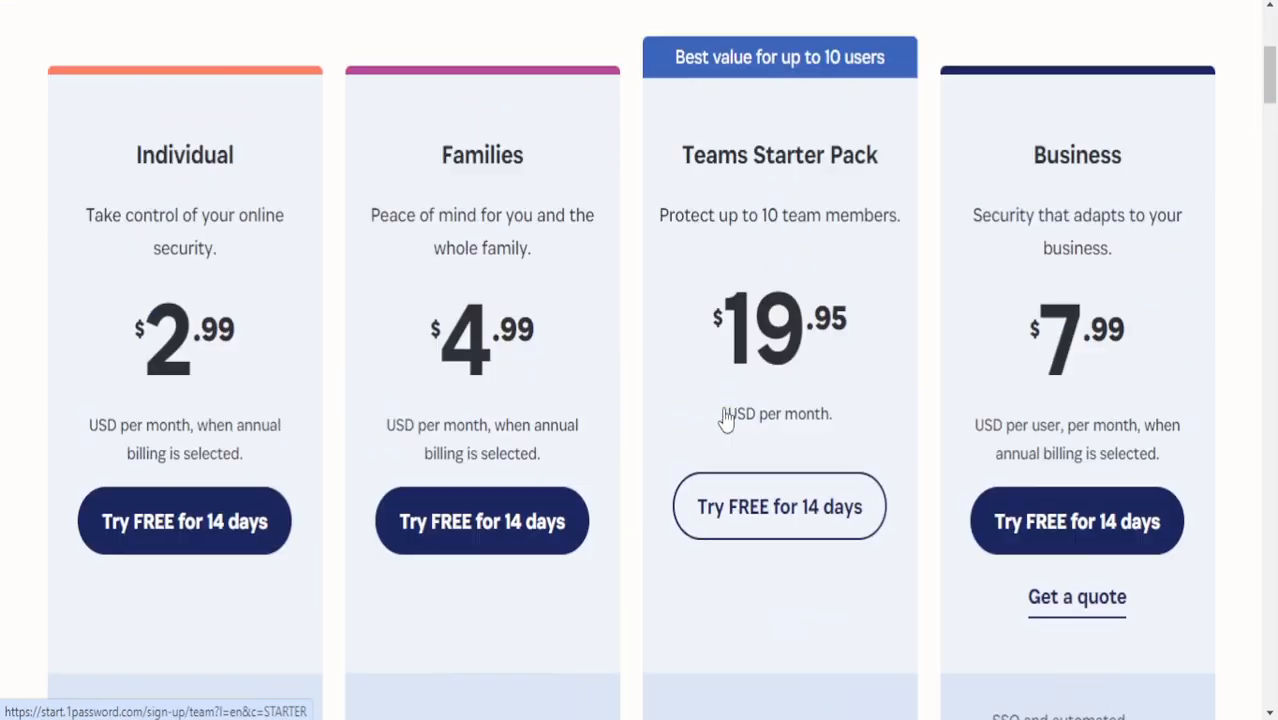
scroll(237, 448, up, 2)
scroll(268, 537, down, 1)
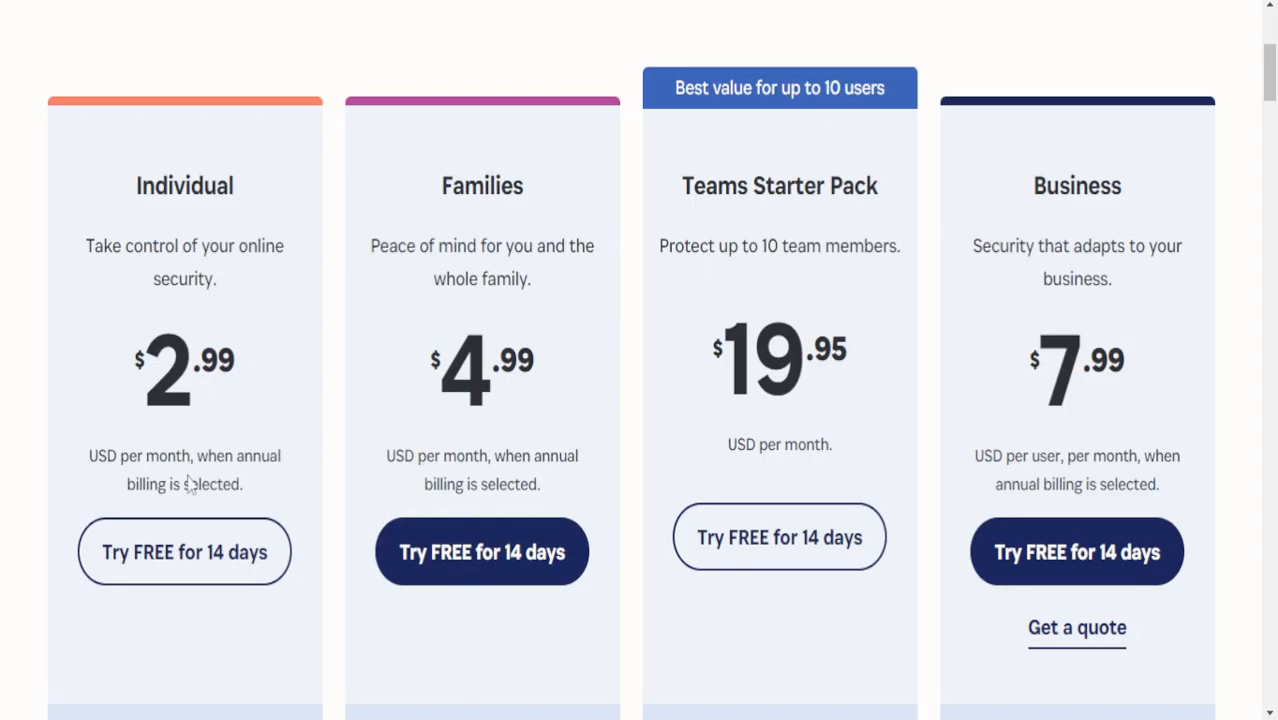
click(216, 563)
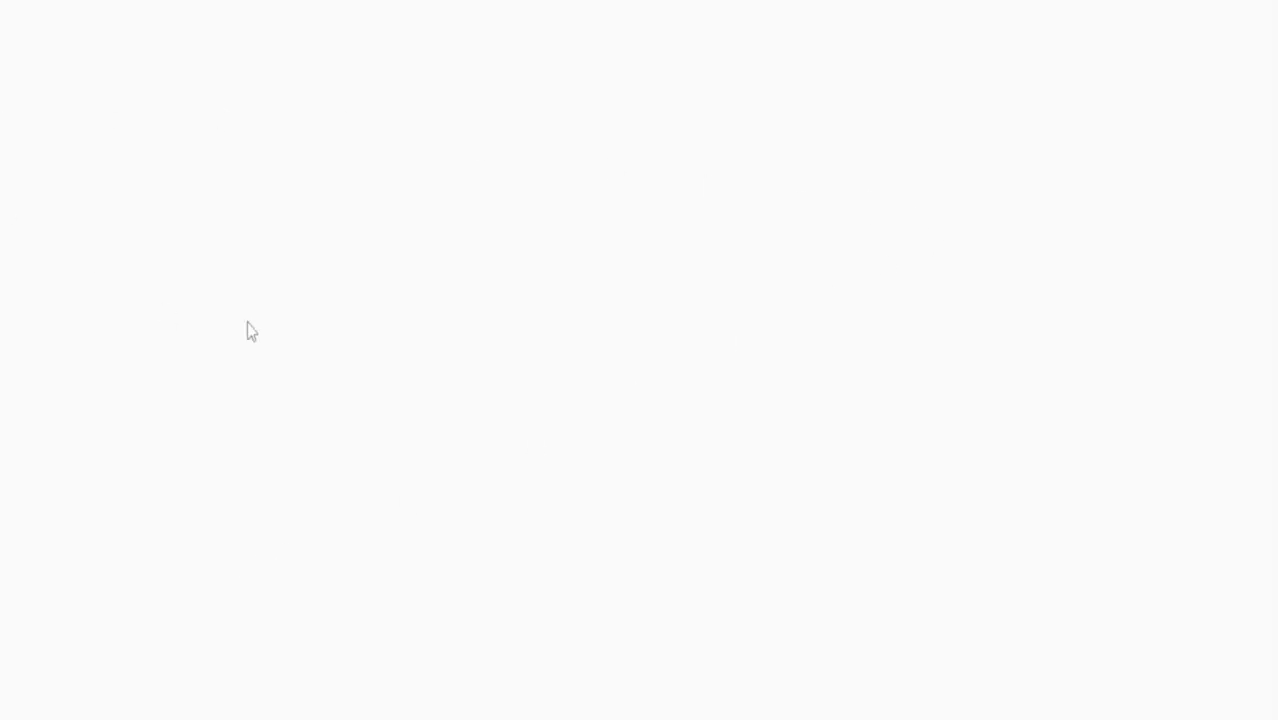
Fill in the account form with the full name and e-mail address, leave the announcement e-mails unselected, and submit it.
click(810, 318)
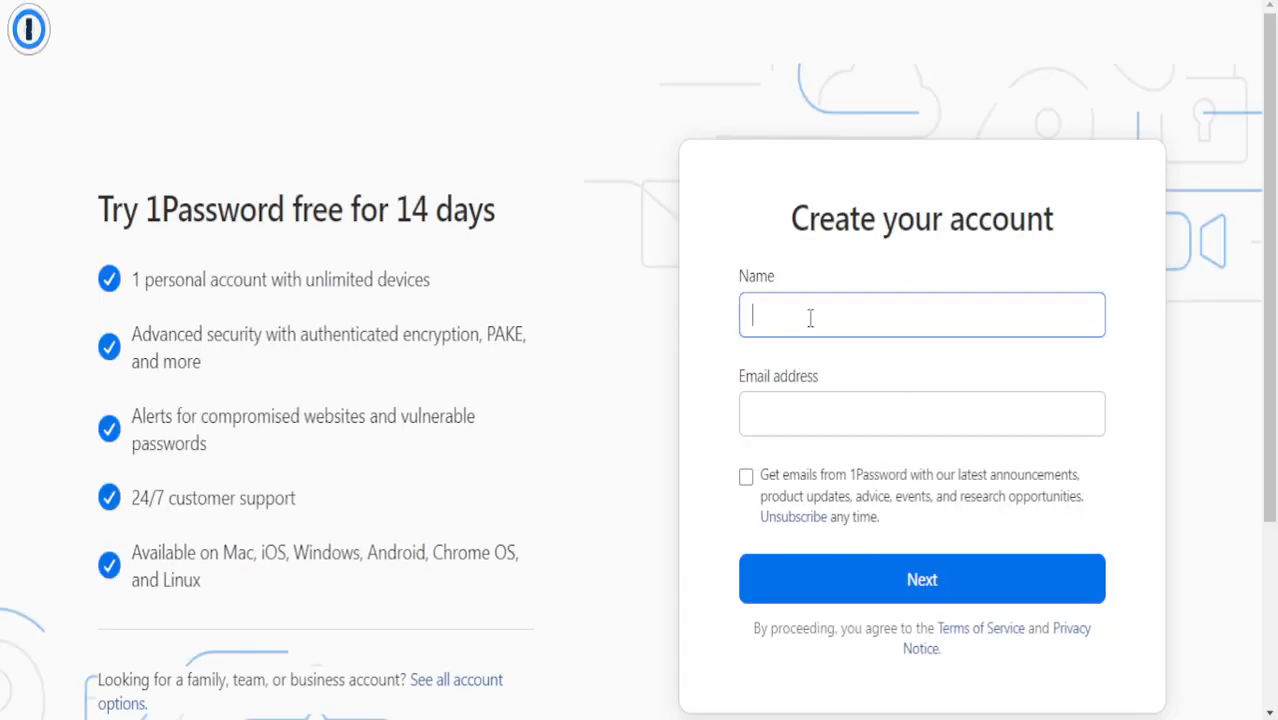
scroll(913, 226, down, 3)
scroll(924, 249, up, 3)
click(835, 420)
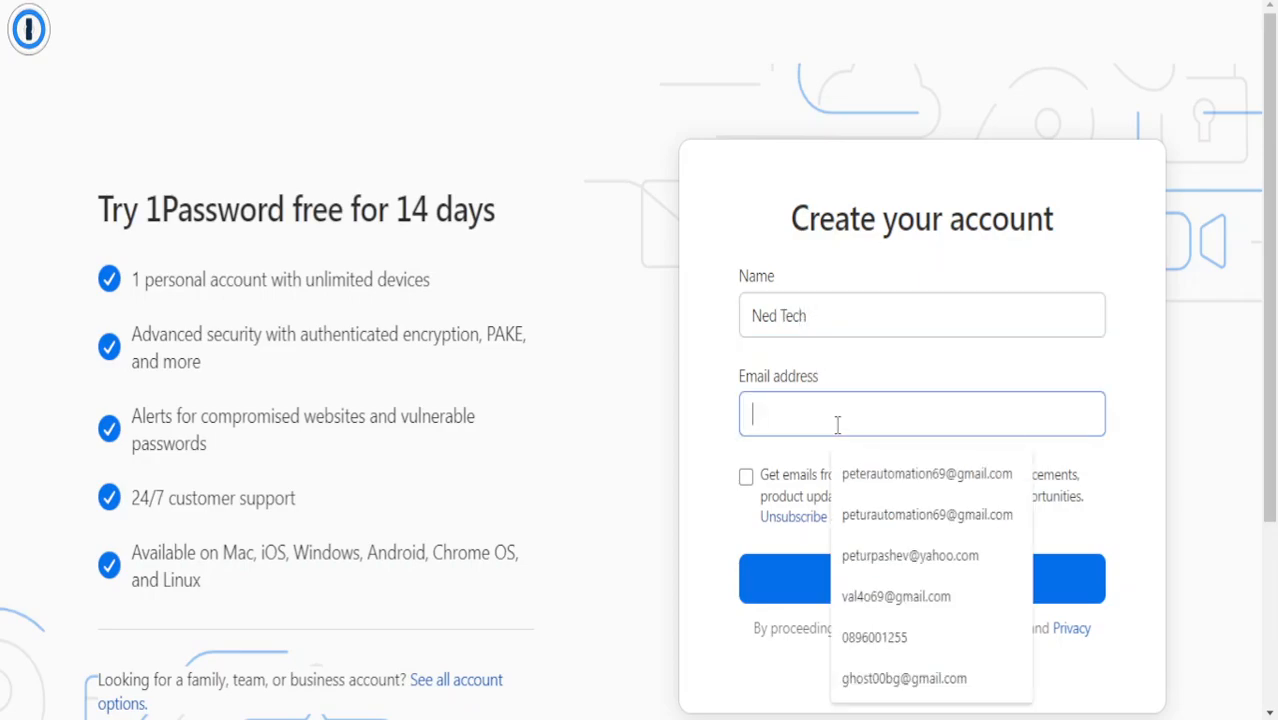
click(860, 474)
click(746, 477)
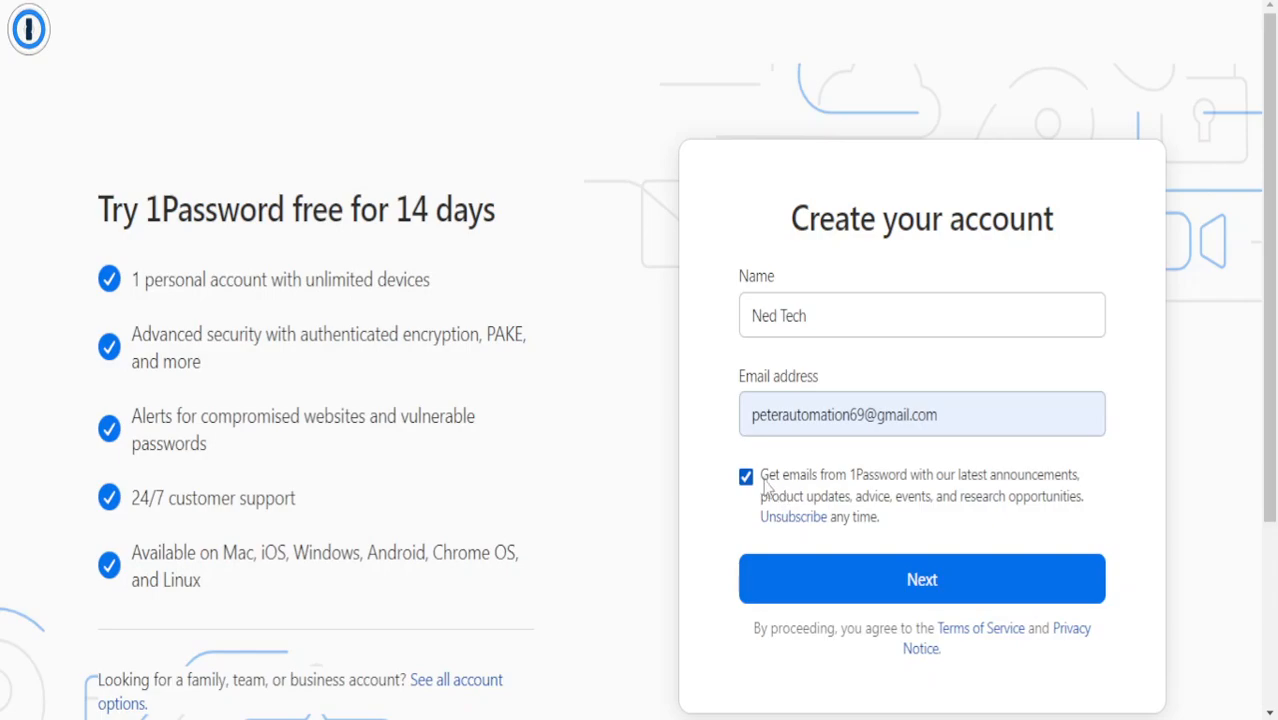
click(746, 477)
drag(842, 476, 958, 476)
click(958, 476)
click(925, 590)
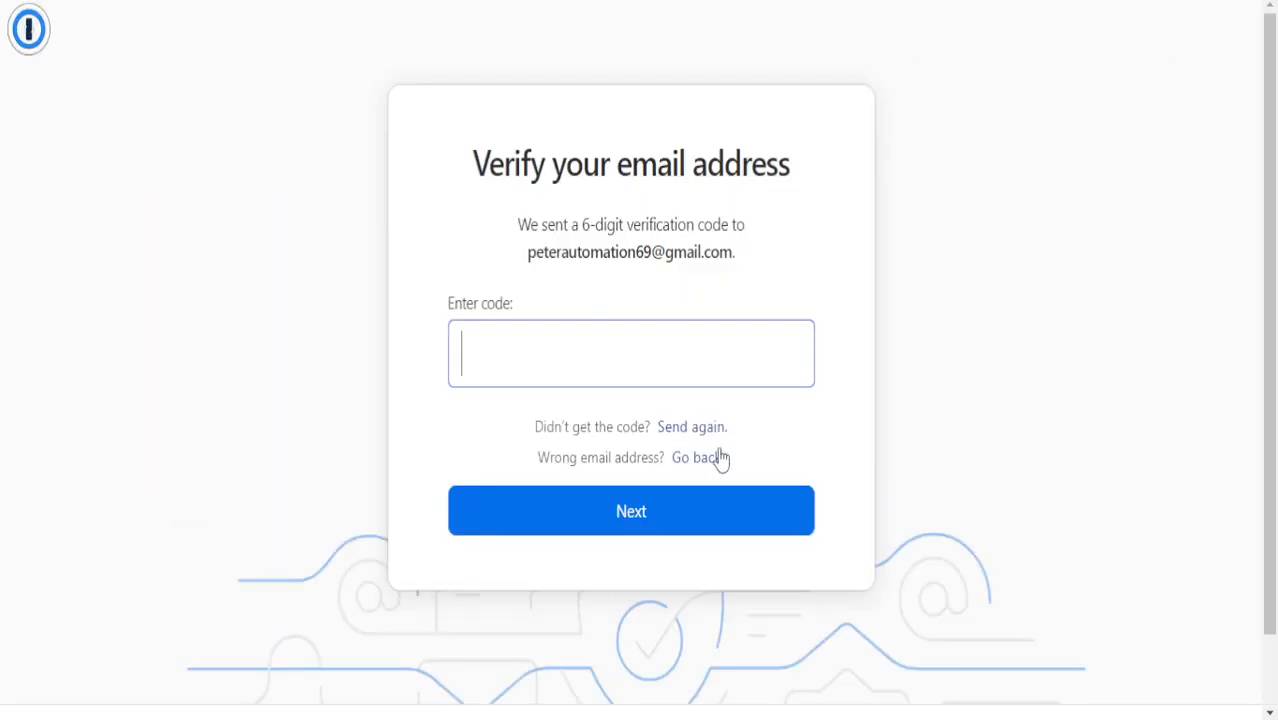
Switch to Gmail in a new tab and open the verification e-mail from 1Password.
drag(555, 252, 701, 262)
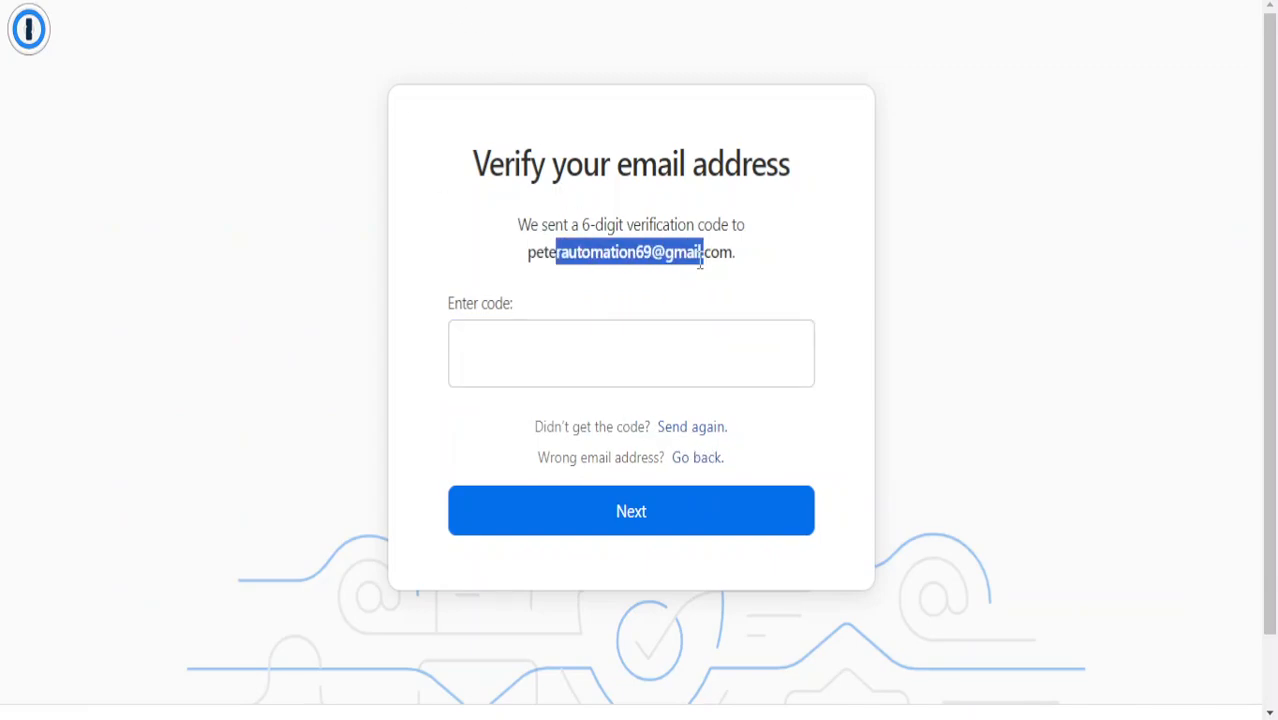
click(701, 258)
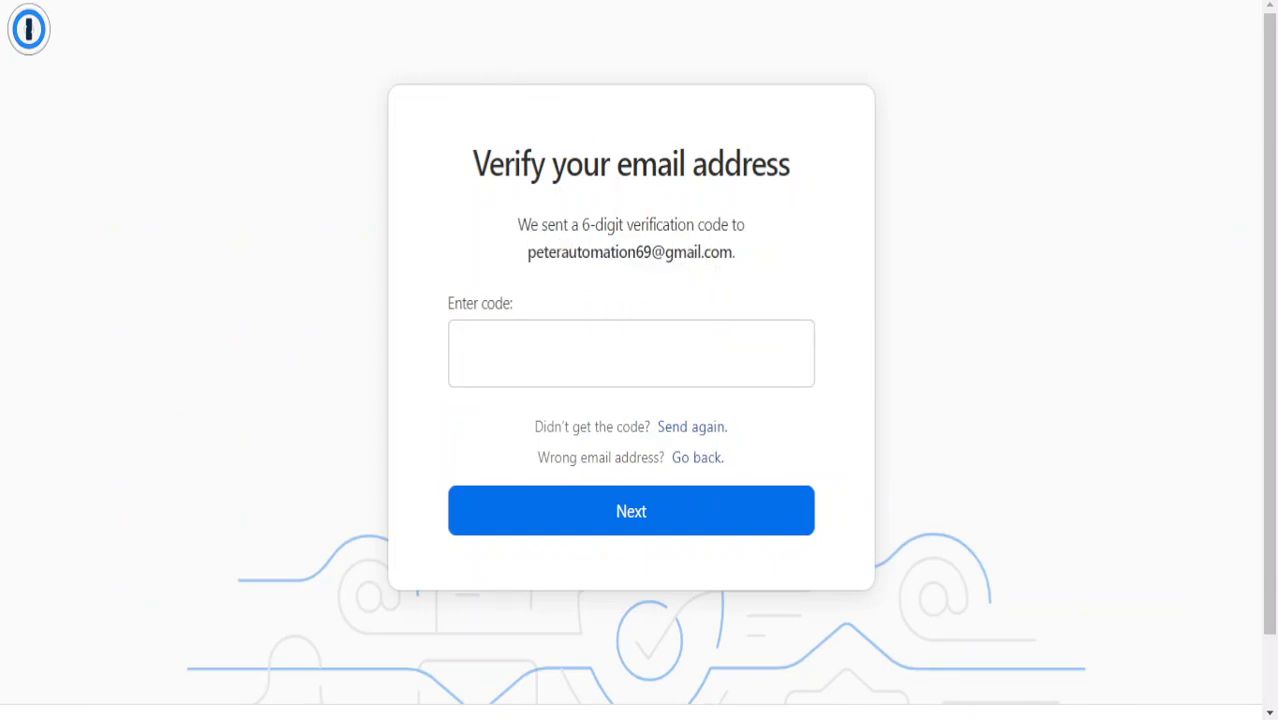
key(ctrl+t)
text(gmail)
key(Return)
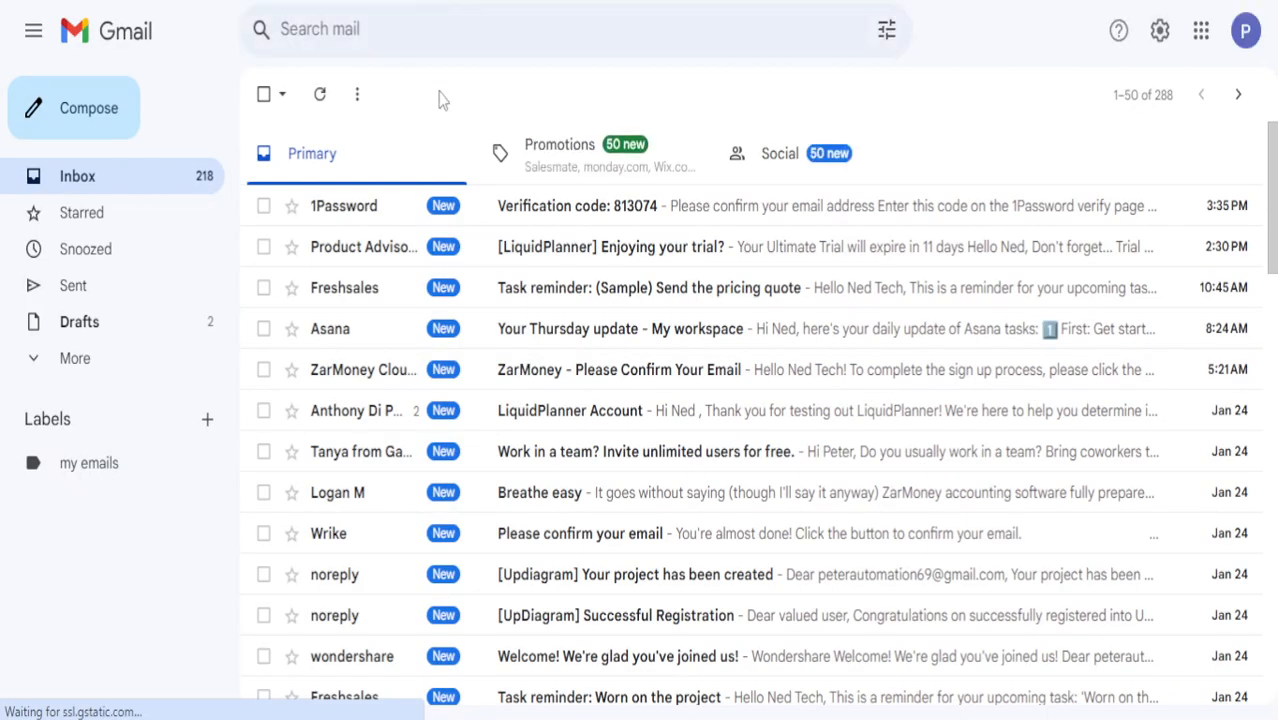
click(365, 205)
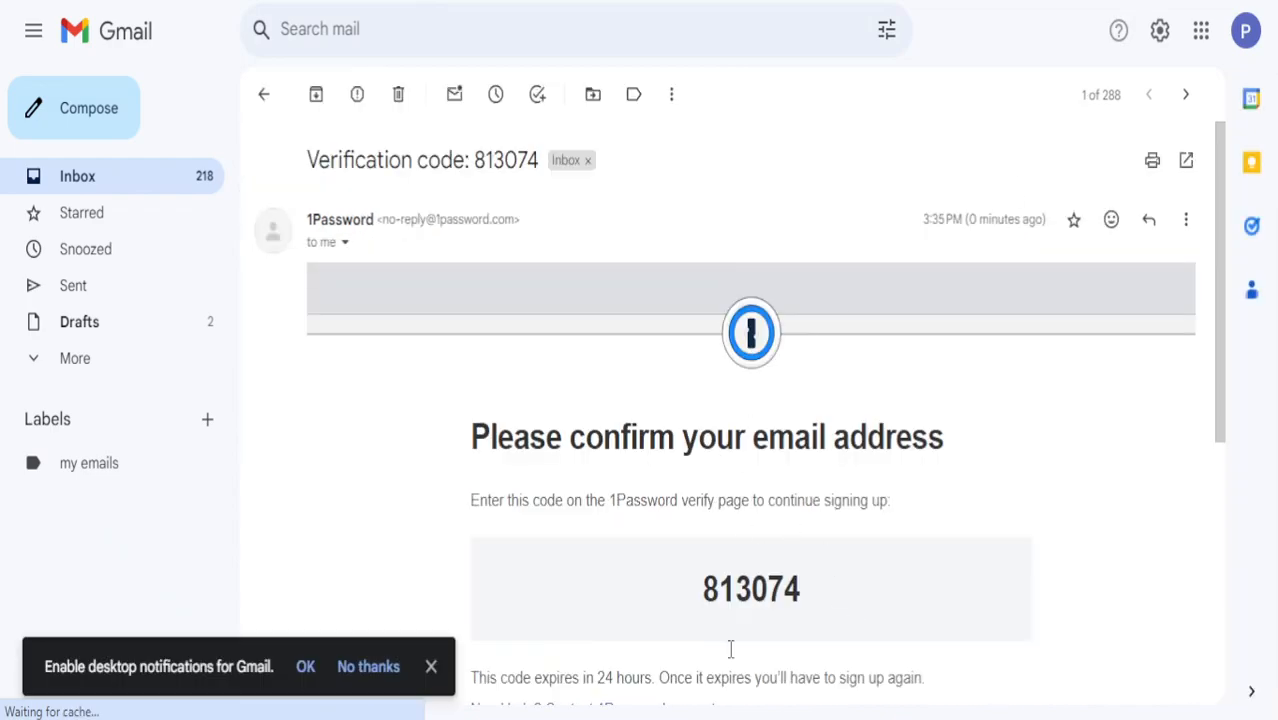
Copy the verification code from the e-mail and submit it on the 1Password e-mail verification page.
double_click(705, 612)
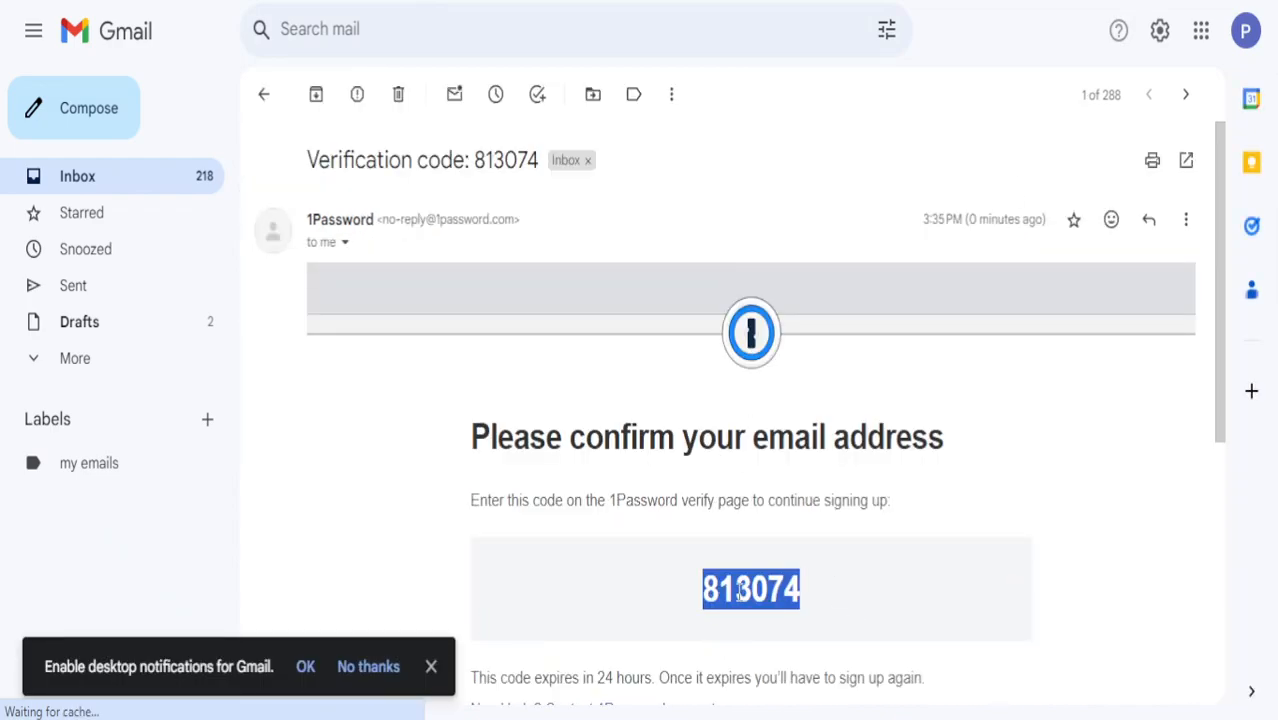
key(ctrl+c)
key(alt+Tab)
click(593, 358)
key(ctrl+v)
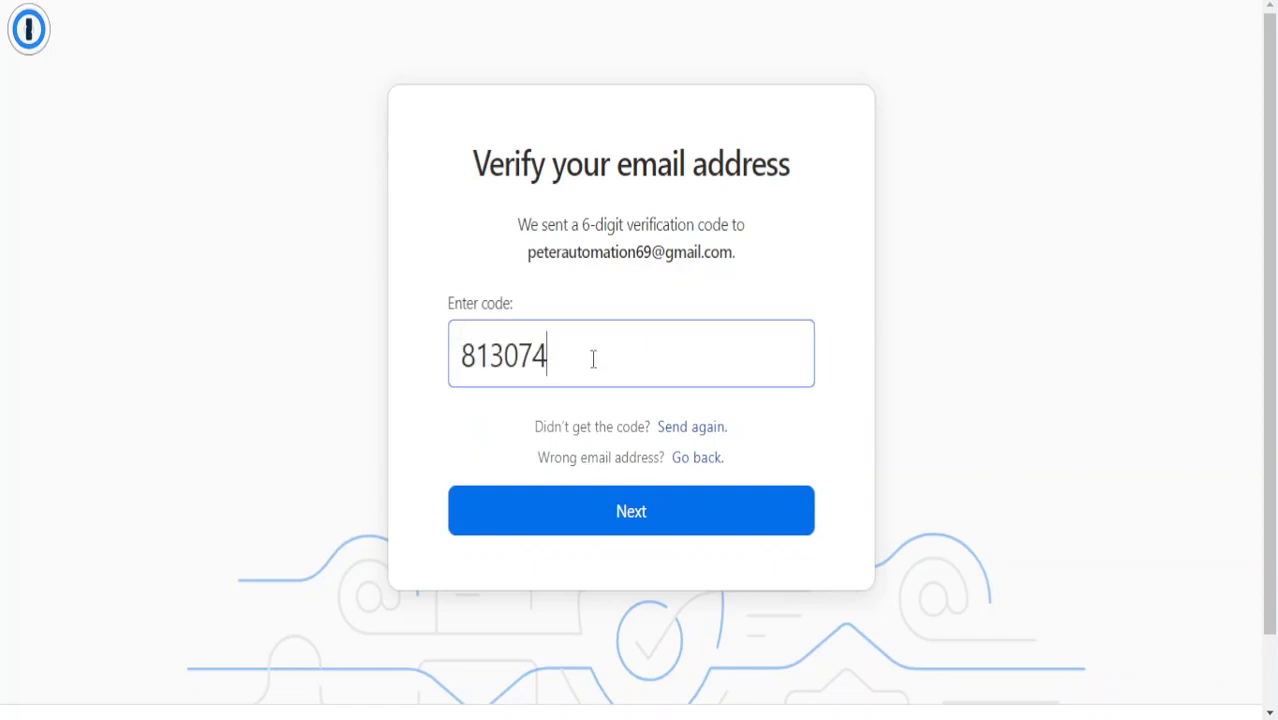
key(Return)
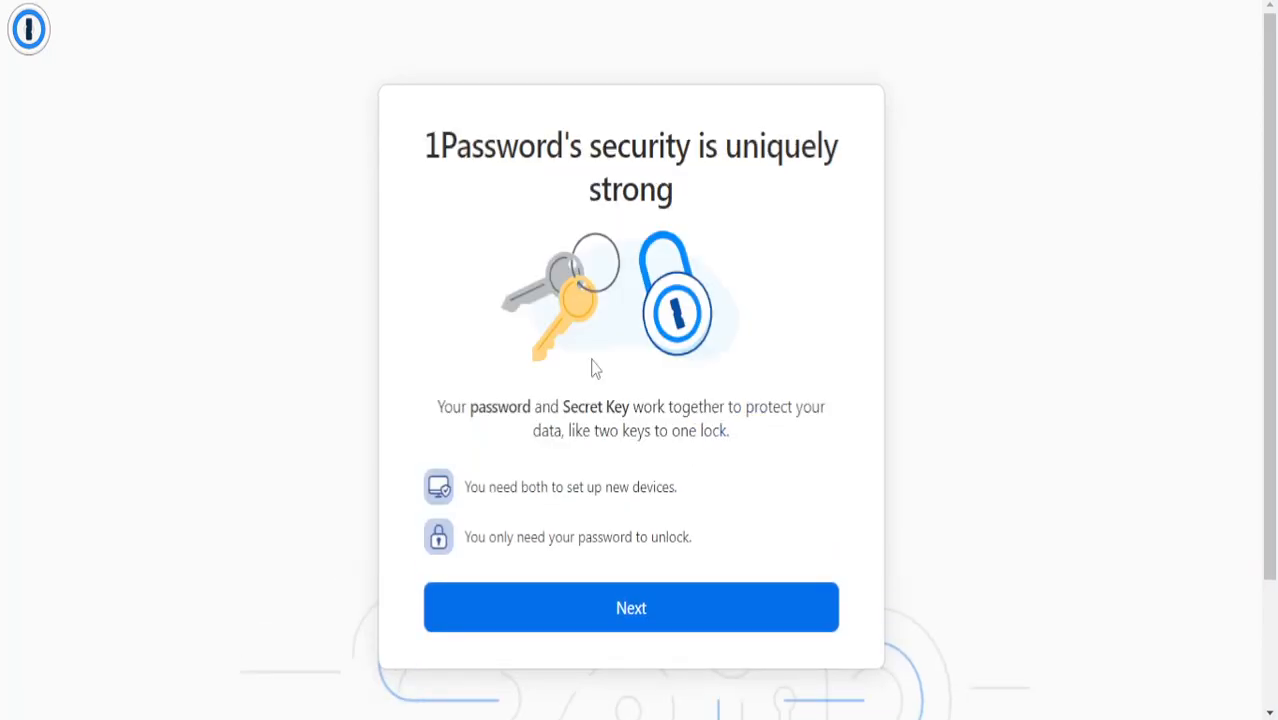
Continue past the security introduction, then enter and confirm the account password and submit it.
click(636, 608)
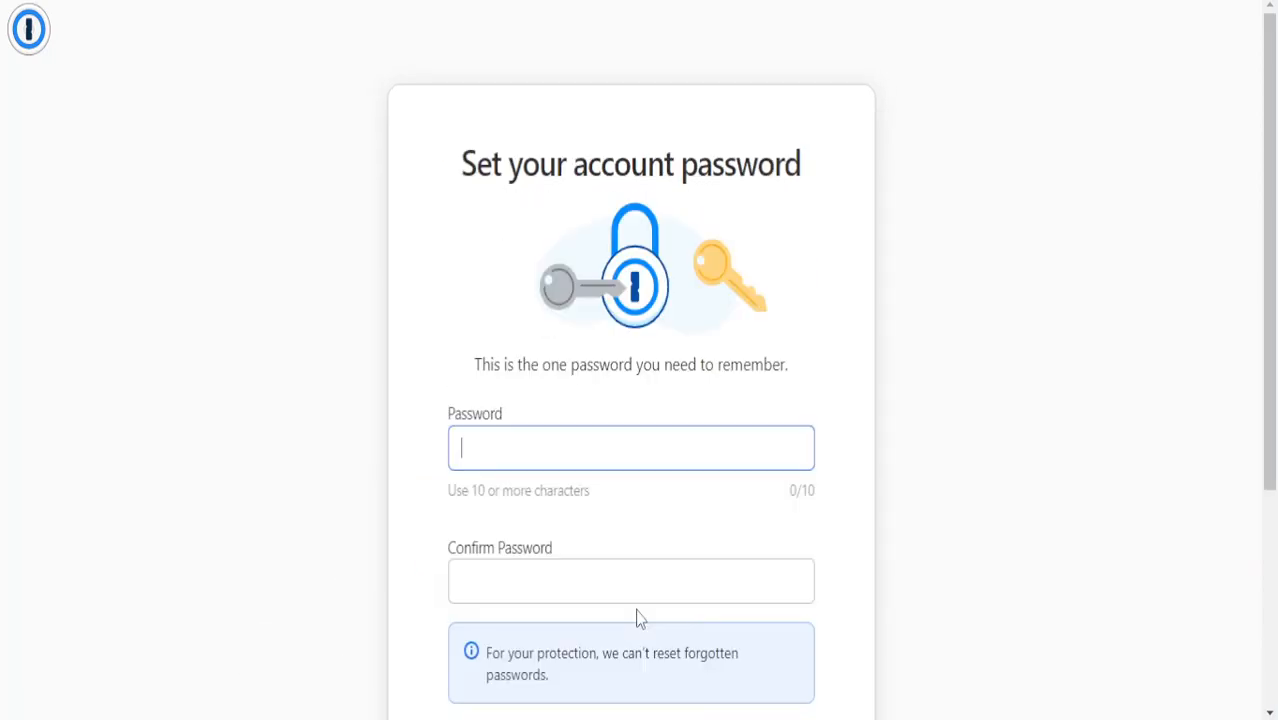
click(598, 455)
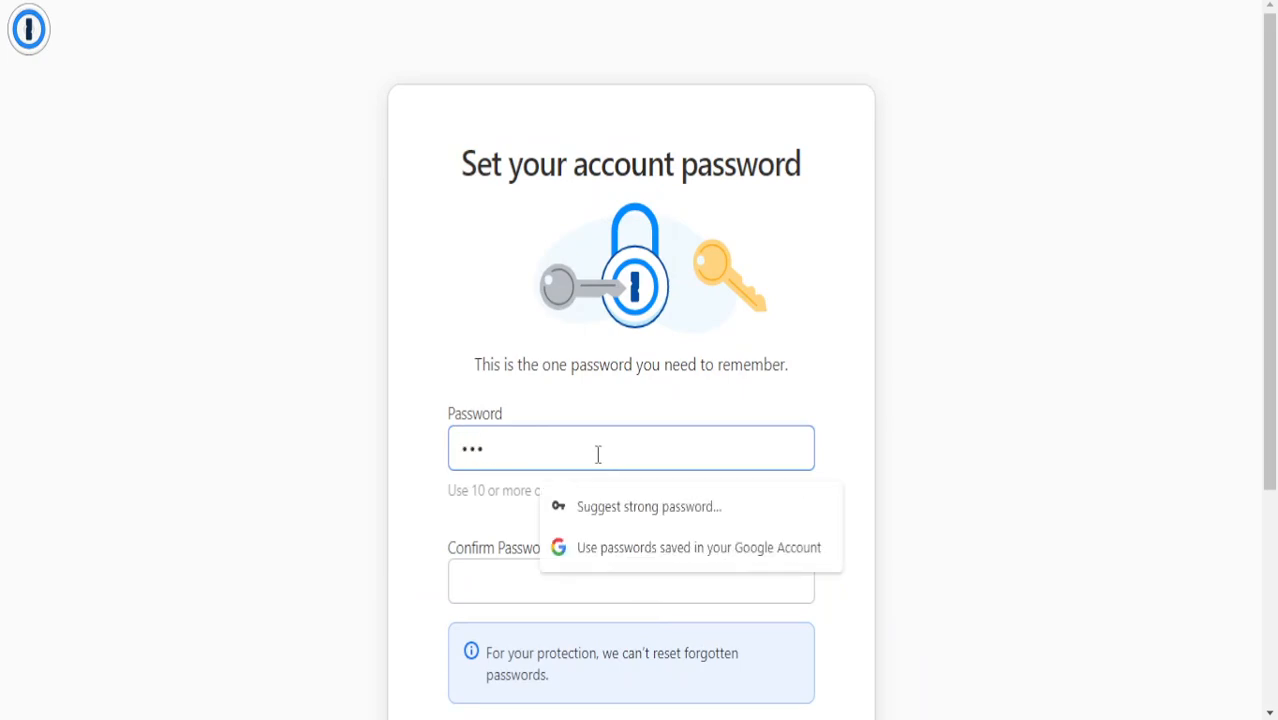
text(••••••••••)
click(511, 575)
scroll(787, 411, down, 4)
scroll(744, 411, up, 1)
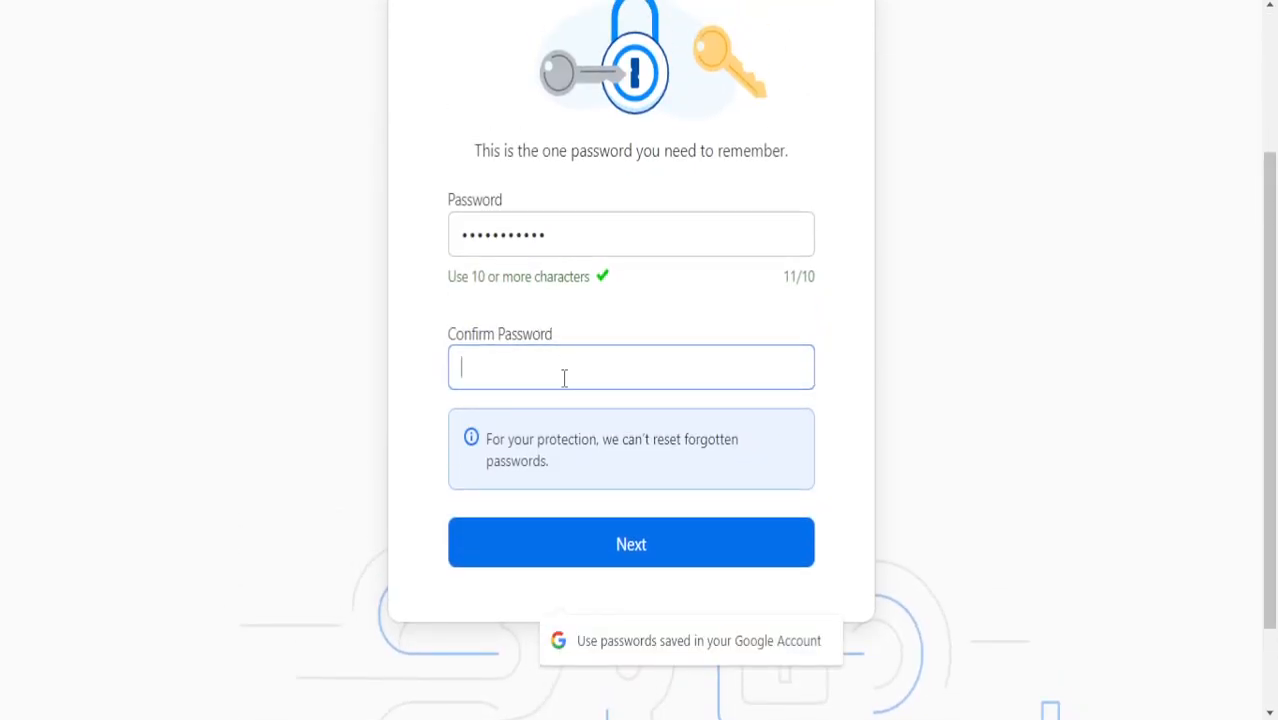
text(••••)
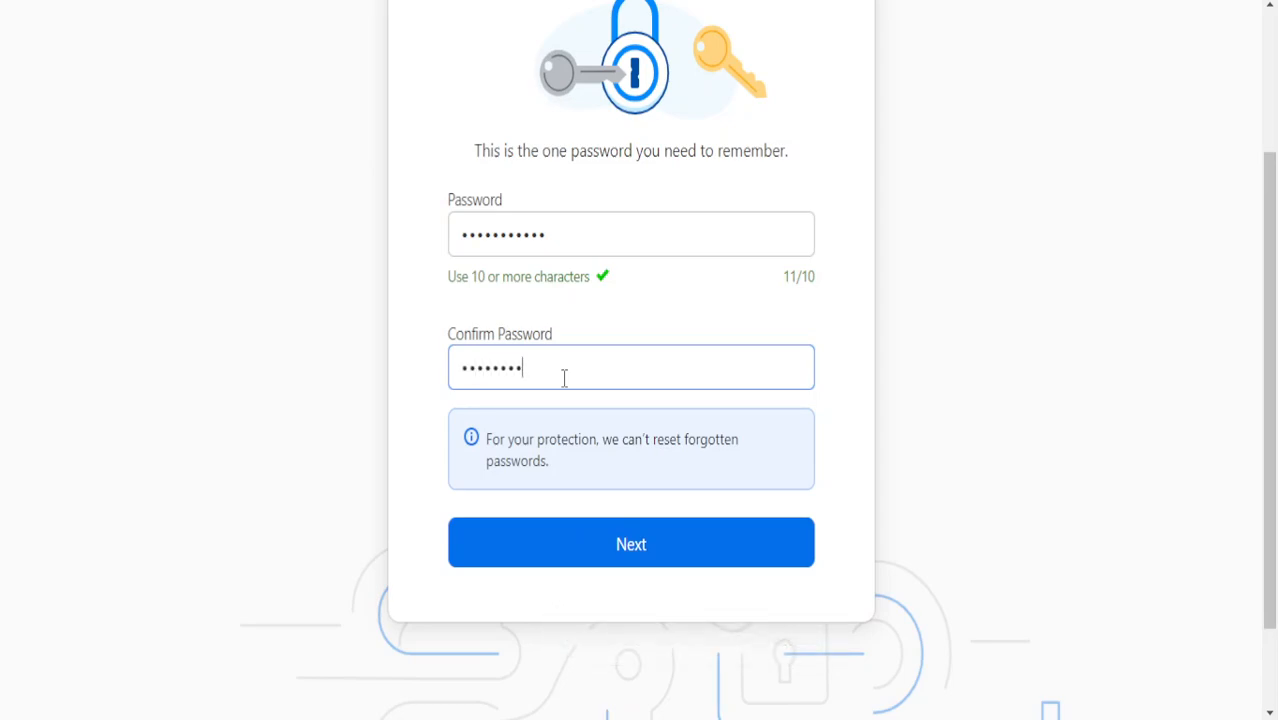
key(Return)
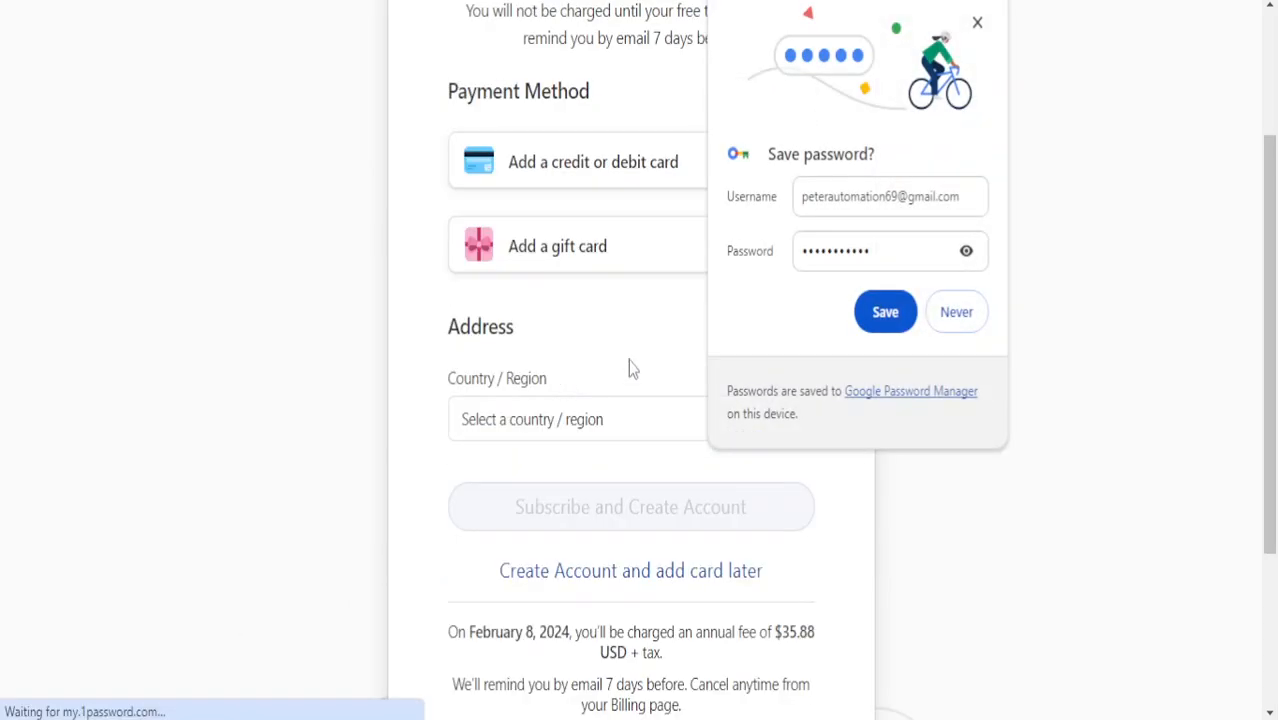
Dismiss the browser's offer to save the password and create the account without adding a card.
click(977, 23)
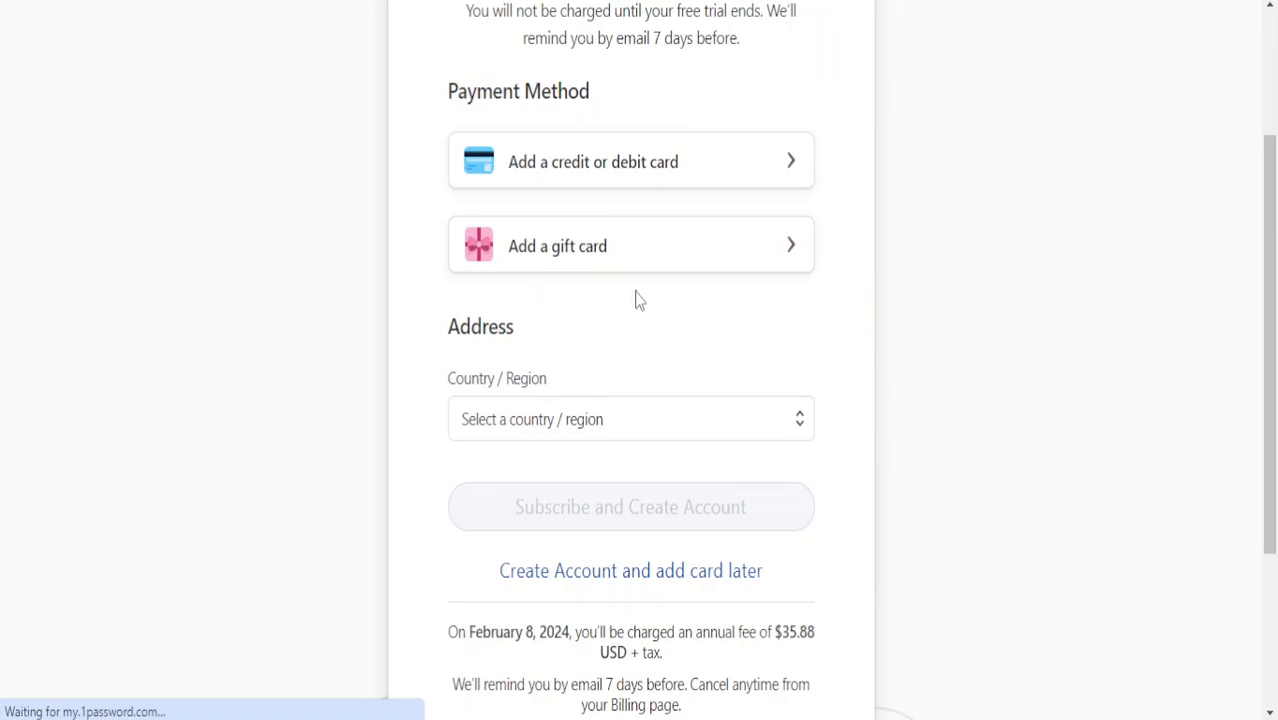
scroll(642, 303, up, 2)
scroll(665, 318, down, 3)
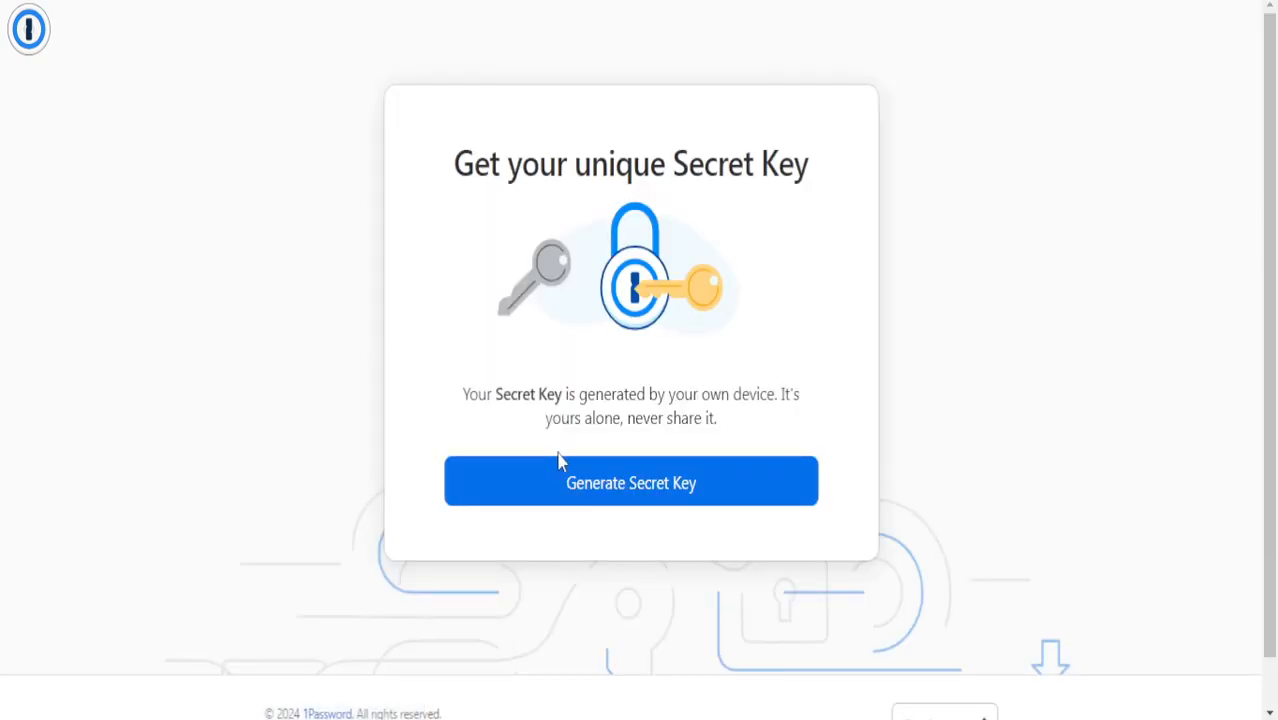
Generate the account's Secret Key and save its backup as a PDF to finish the sign-up.
drag(506, 389, 638, 417)
click(645, 417)
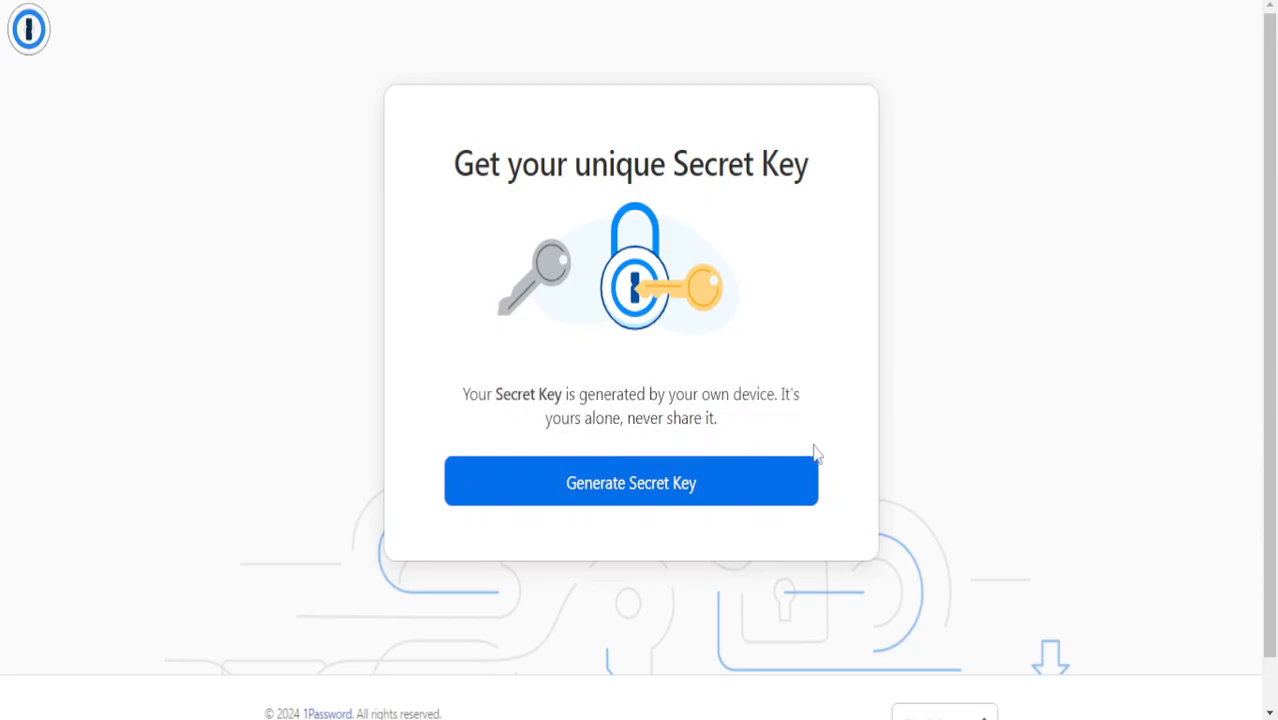
click(613, 496)
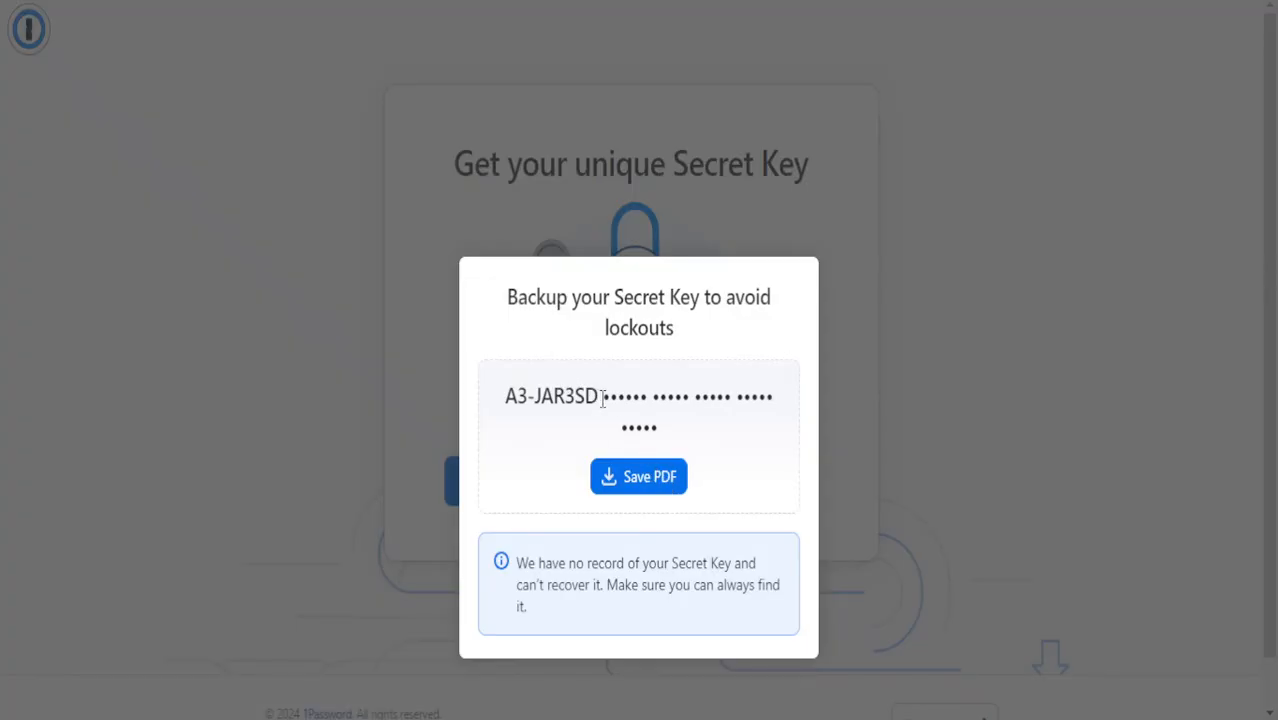
triple_click(570, 390)
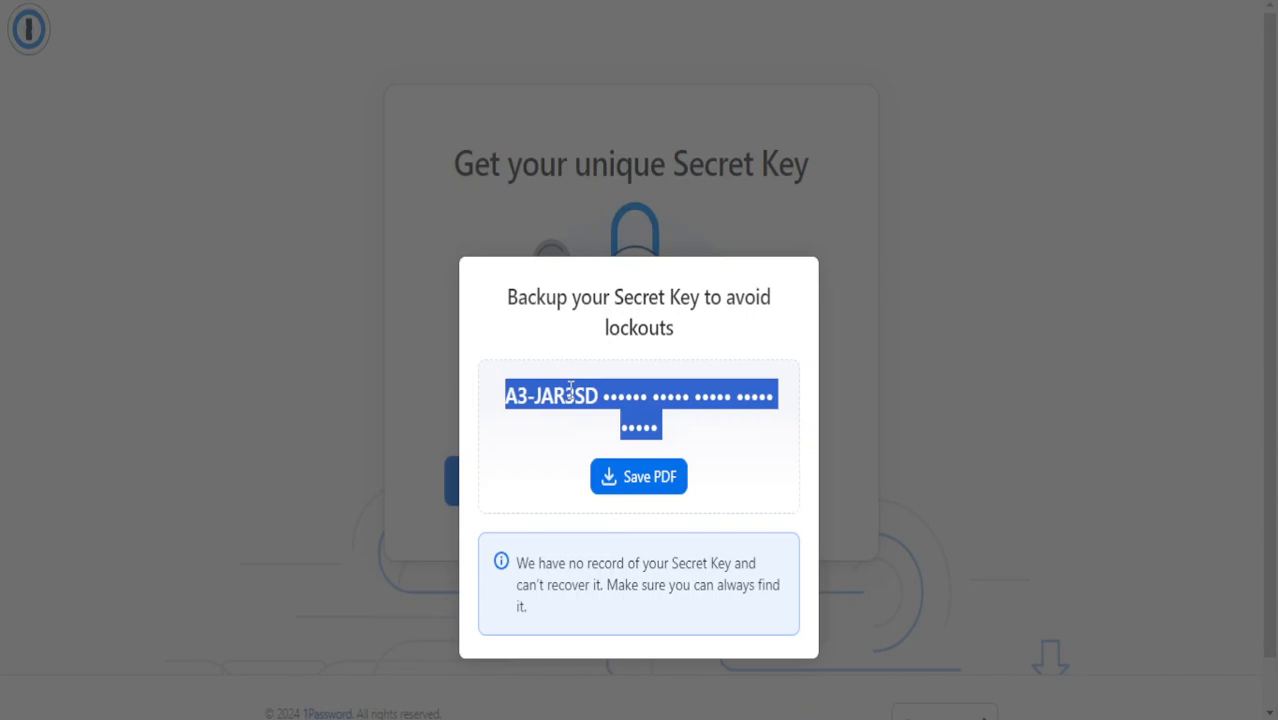
click(1021, 366)
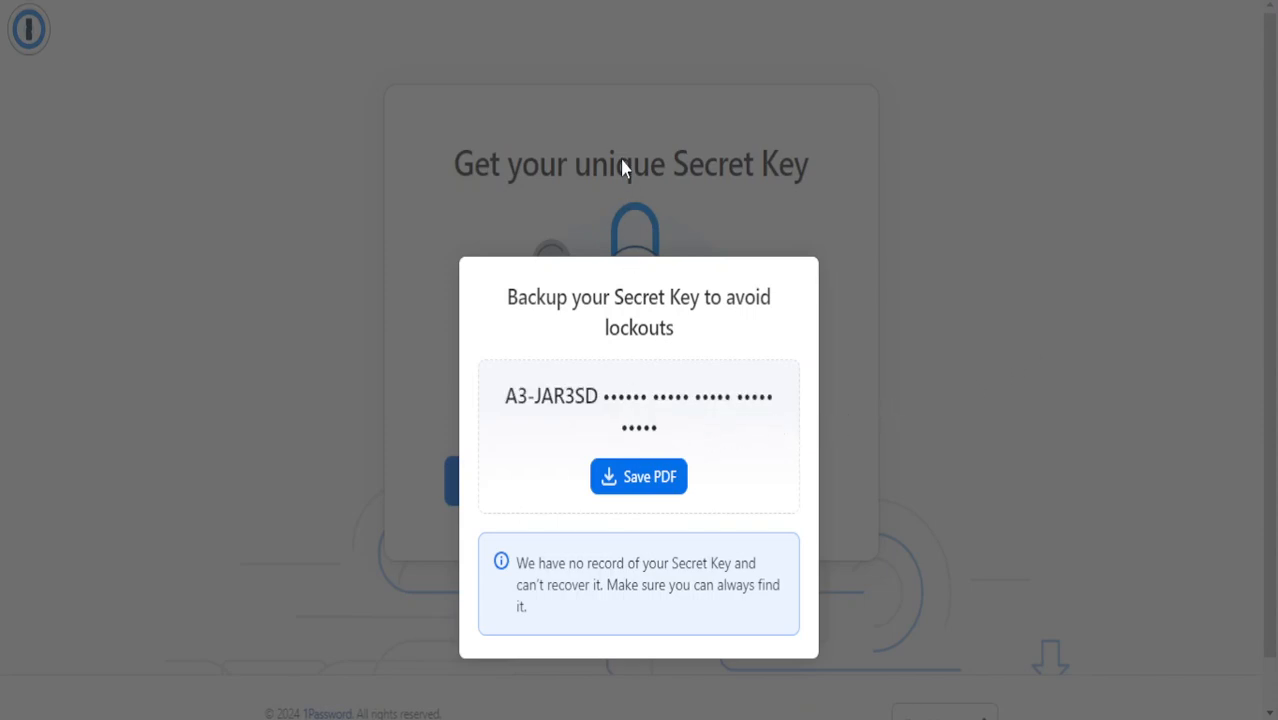
click(650, 480)
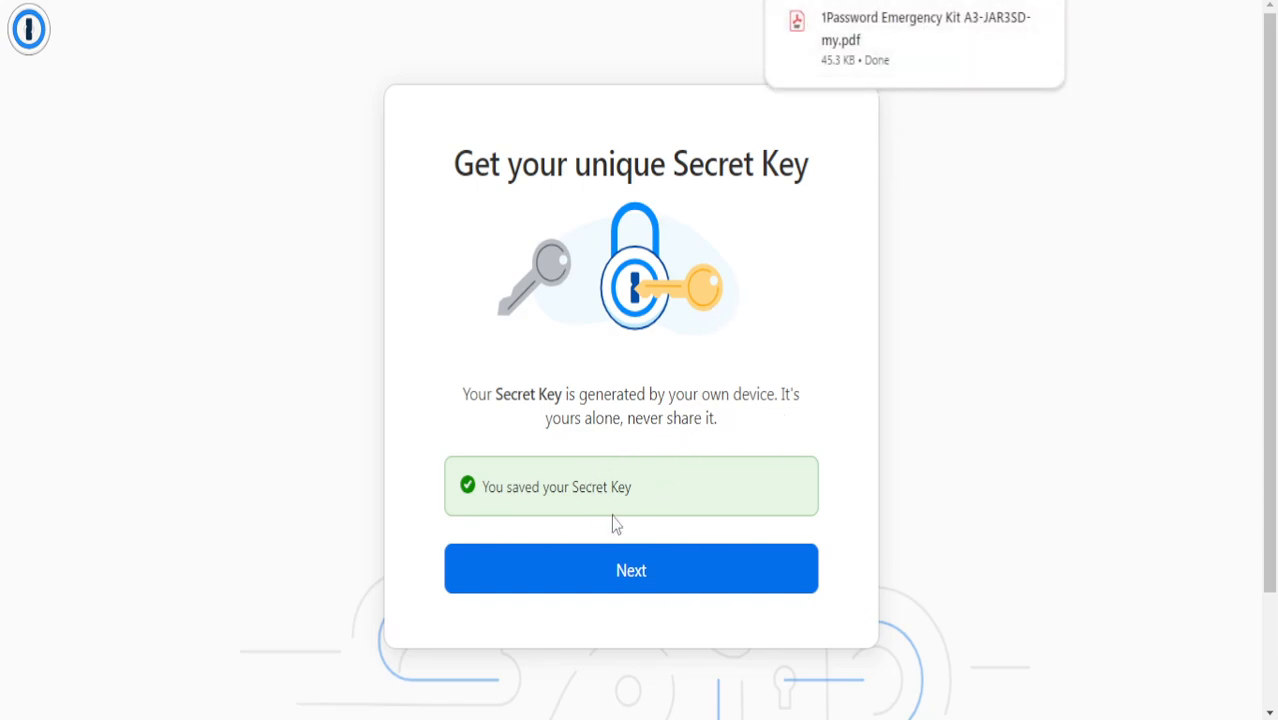
click(651, 566)
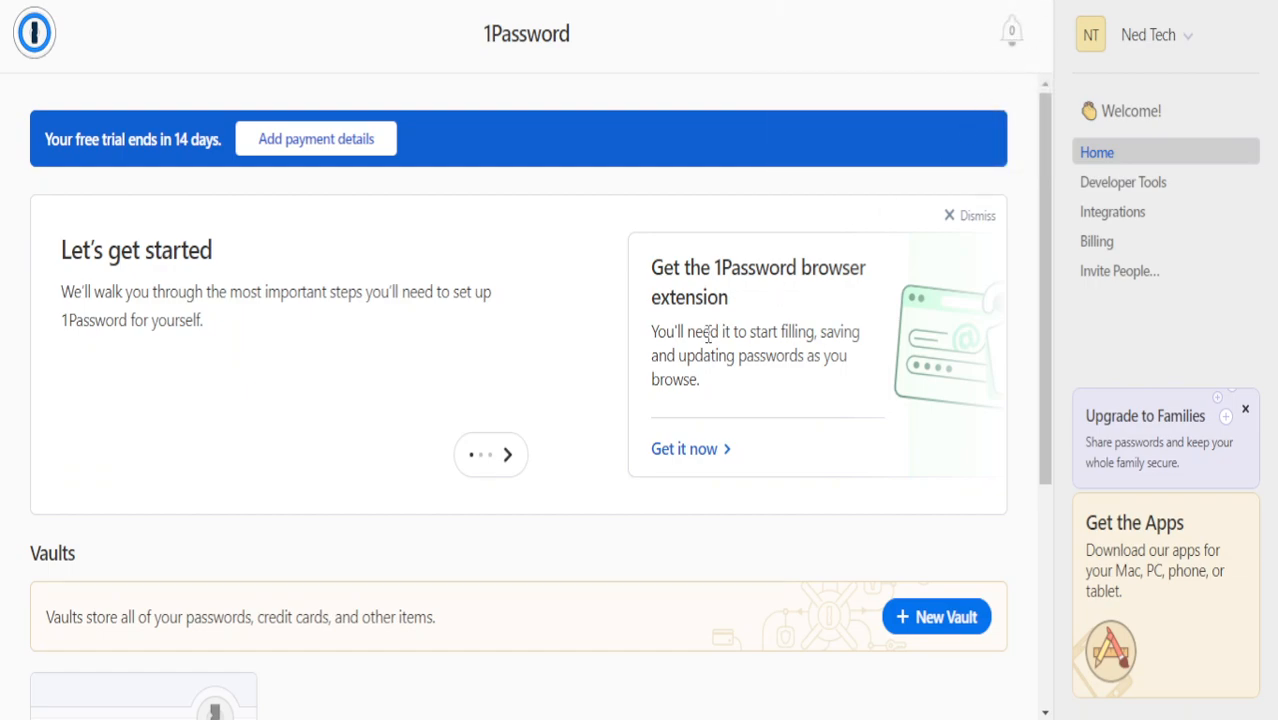
Examine the account home page and go through the getting-started cards.
scroll(494, 388, down, 2)
scroll(497, 388, up, 2)
scroll(780, 412, down, 3)
scroll(770, 416, up, 3)
click(513, 453)
click(513, 453)
click(513, 453)
click(513, 453)
click(515, 454)
click(515, 454)
click(513, 453)
click(513, 453)
click(513, 453)
drag(684, 268, 765, 283)
click(686, 300)
click(497, 455)
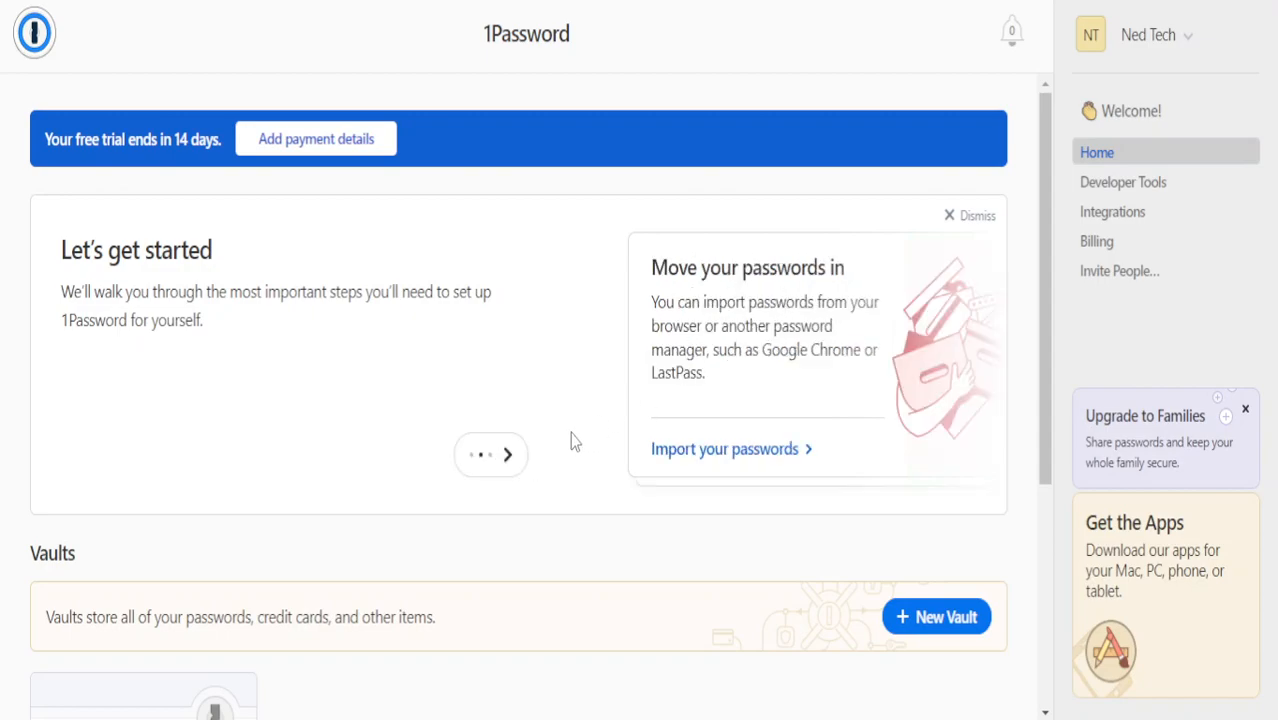
click(503, 454)
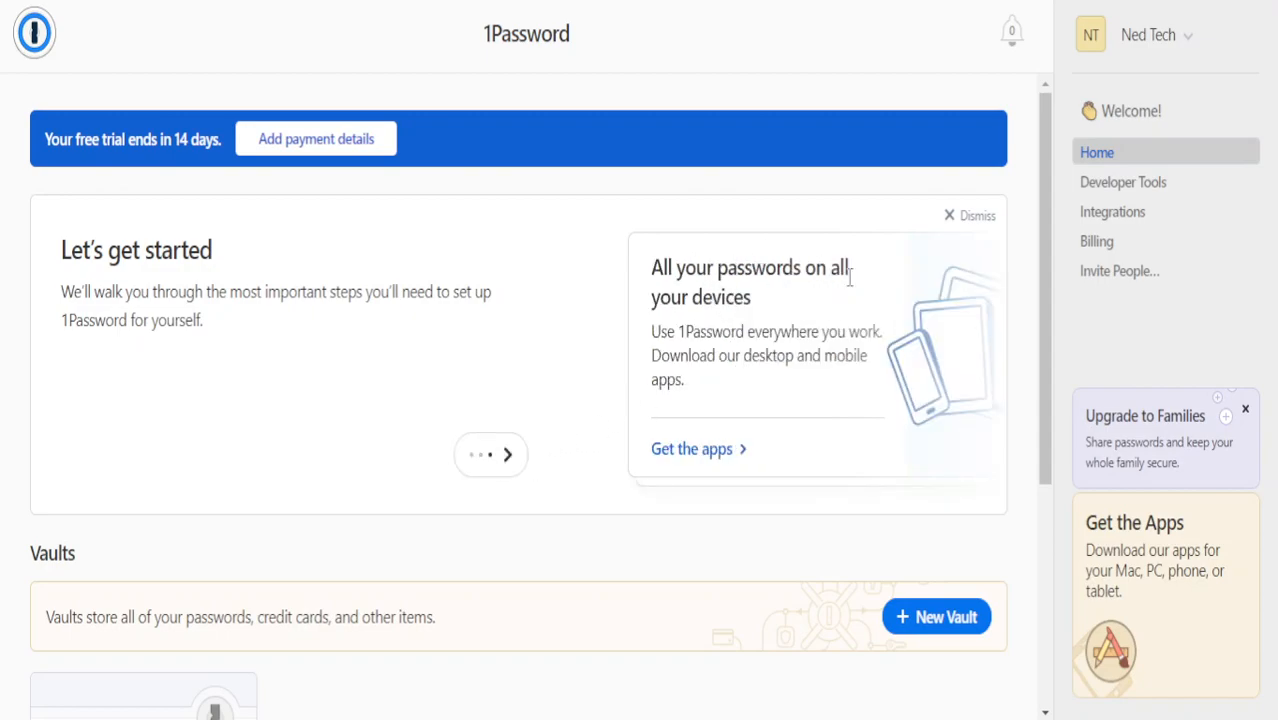
Dismiss the getting-started section and open the Personal vault.
click(970, 218)
scroll(509, 447, down, 1)
scroll(510, 447, up, 1)
scroll(730, 438, down, 1)
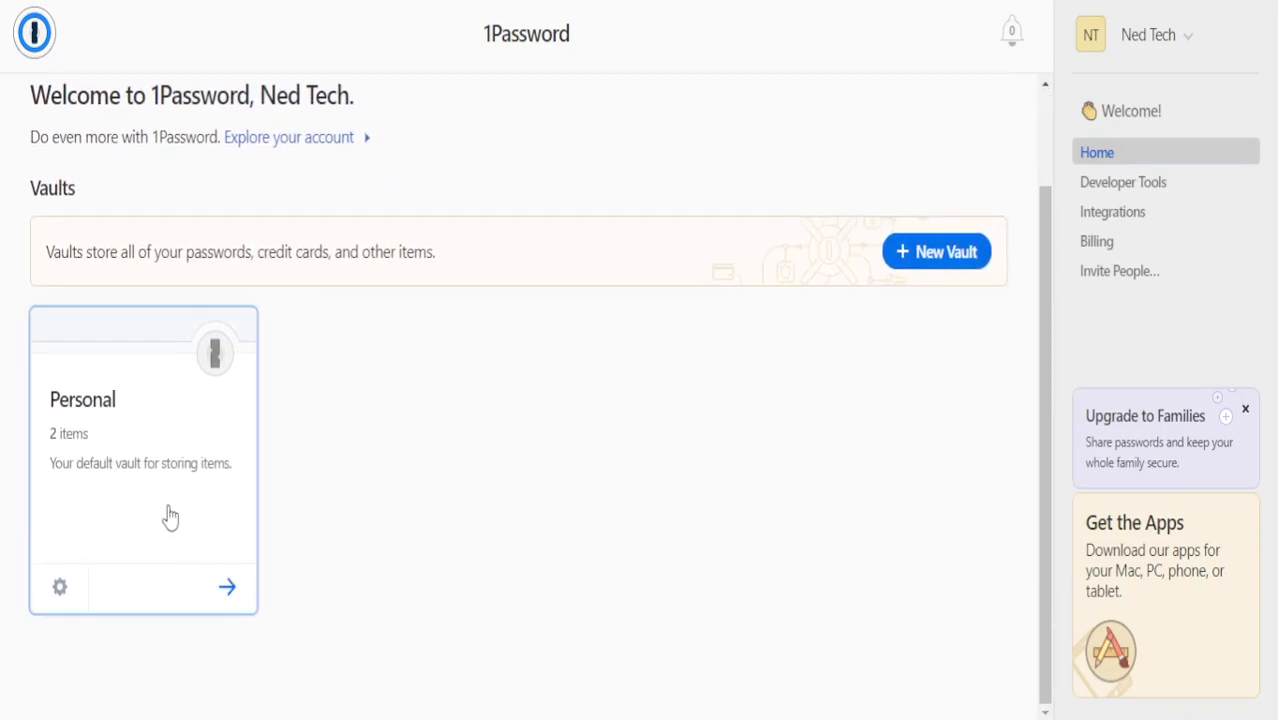
click(245, 447)
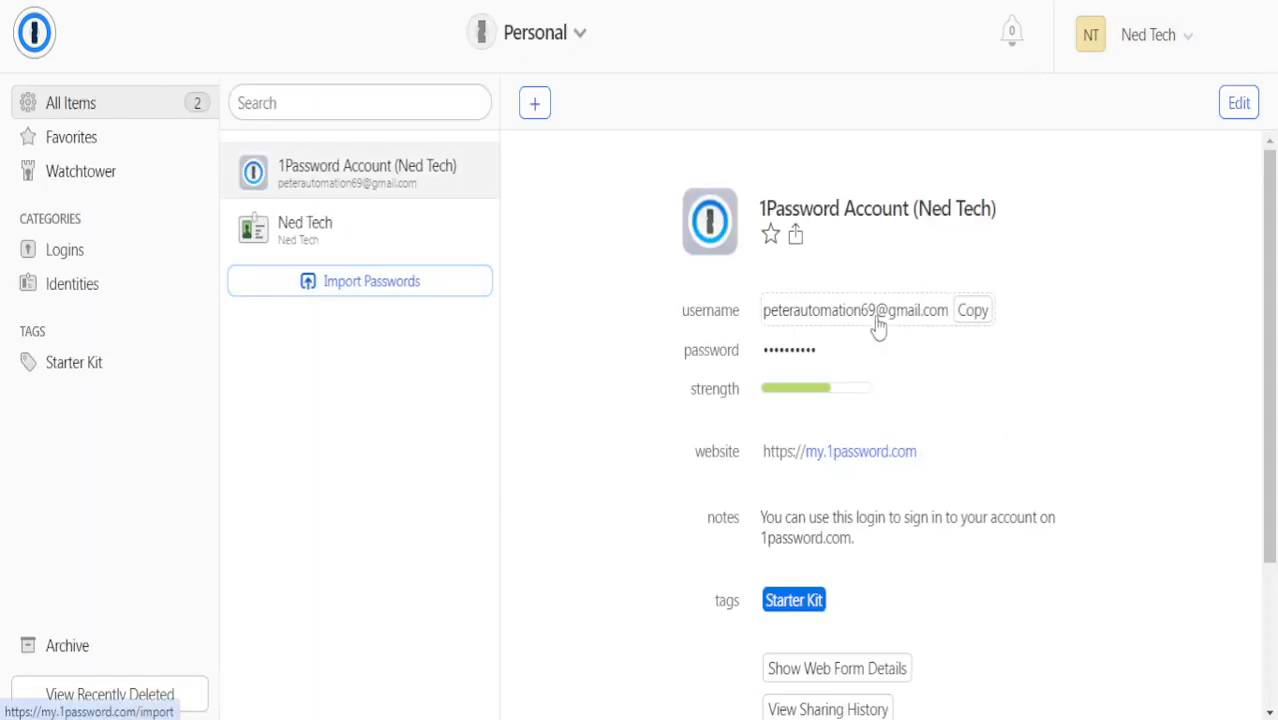
Review the details of the 1Password account login and the identity item in the Personal vault.
scroll(877, 318, down, 1)
scroll(878, 345, up, 1)
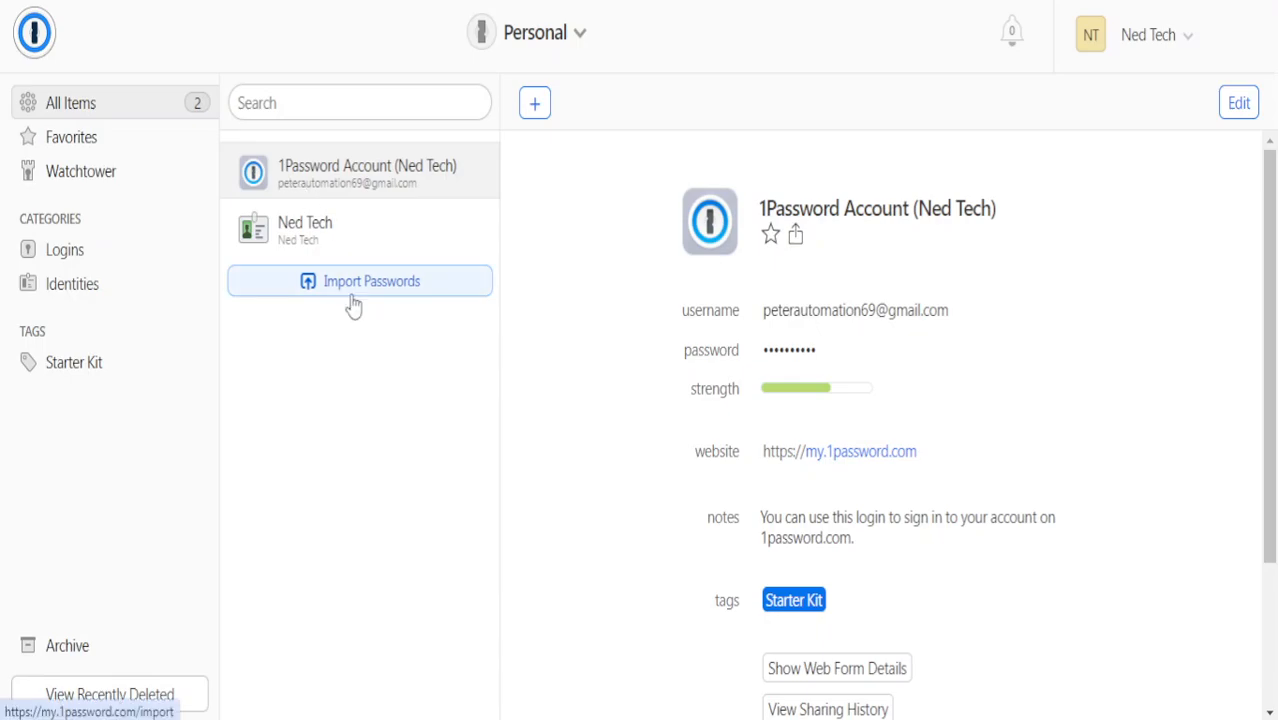
click(322, 226)
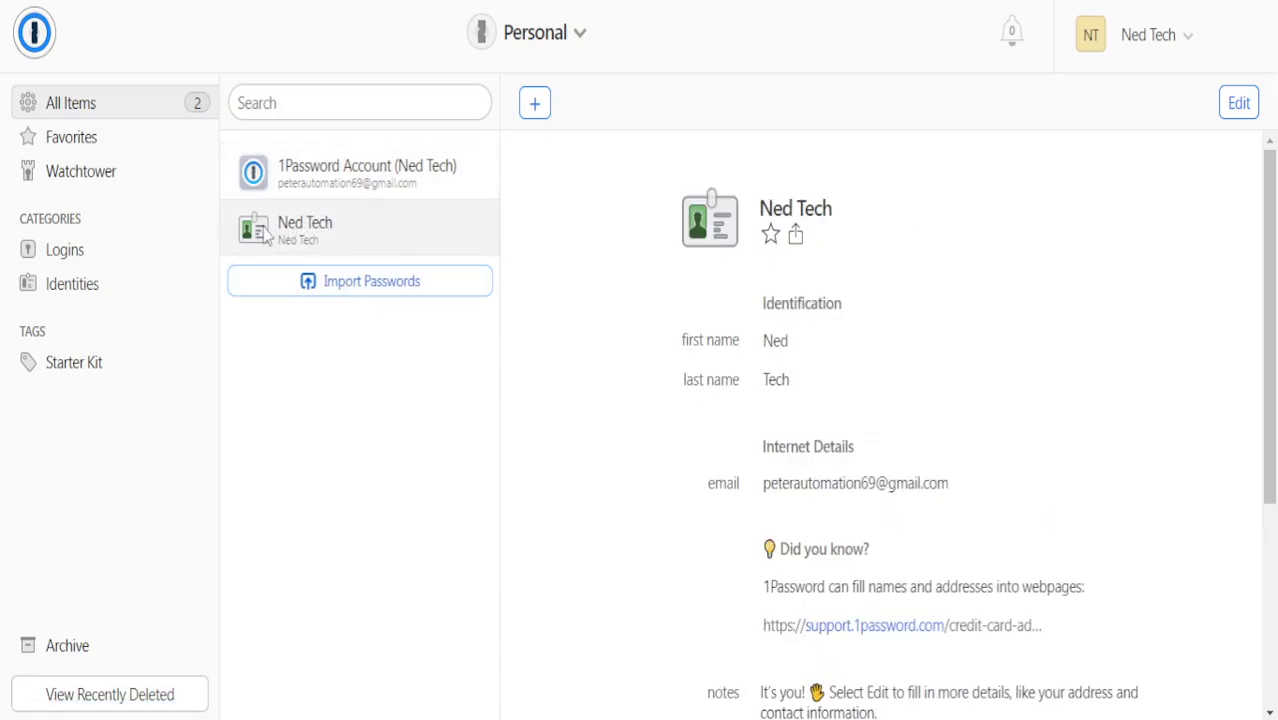
scroll(905, 450, down, 3)
scroll(907, 452, up, 2)
mouse_move(770, 385)
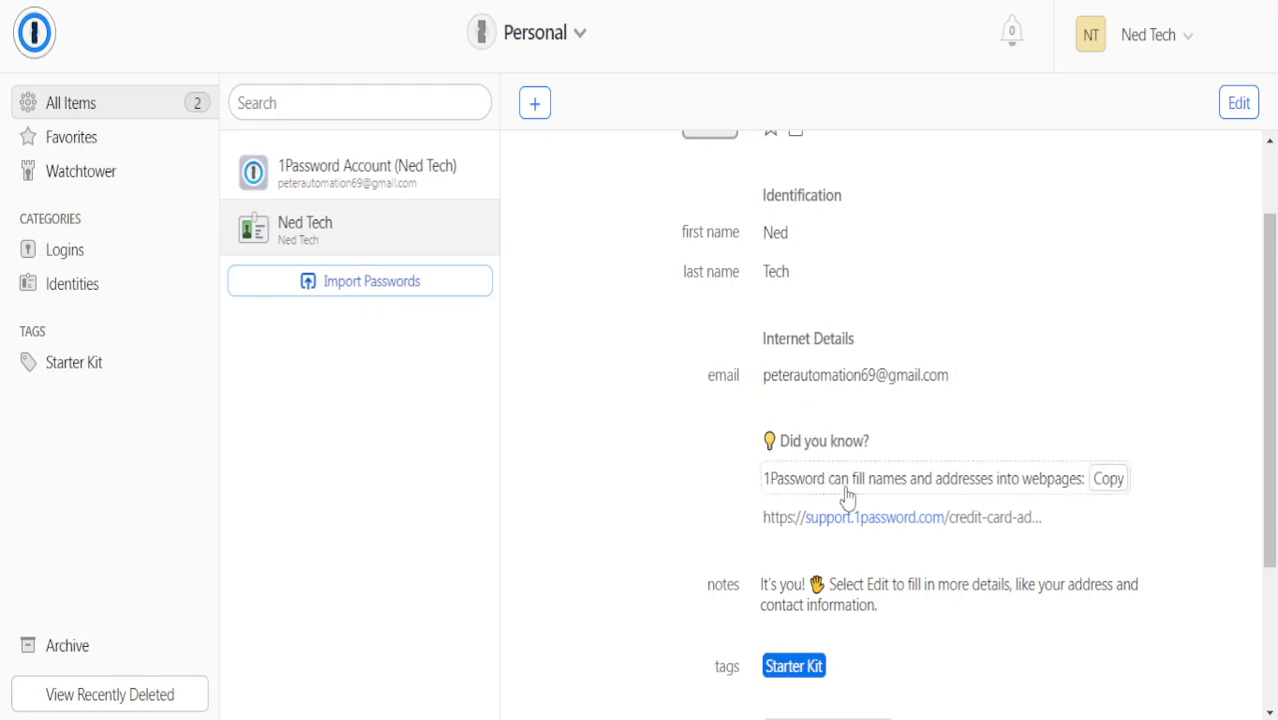
Look over the identity item's remaining fields and the 1Password account login's username, password and website.
click(872, 450)
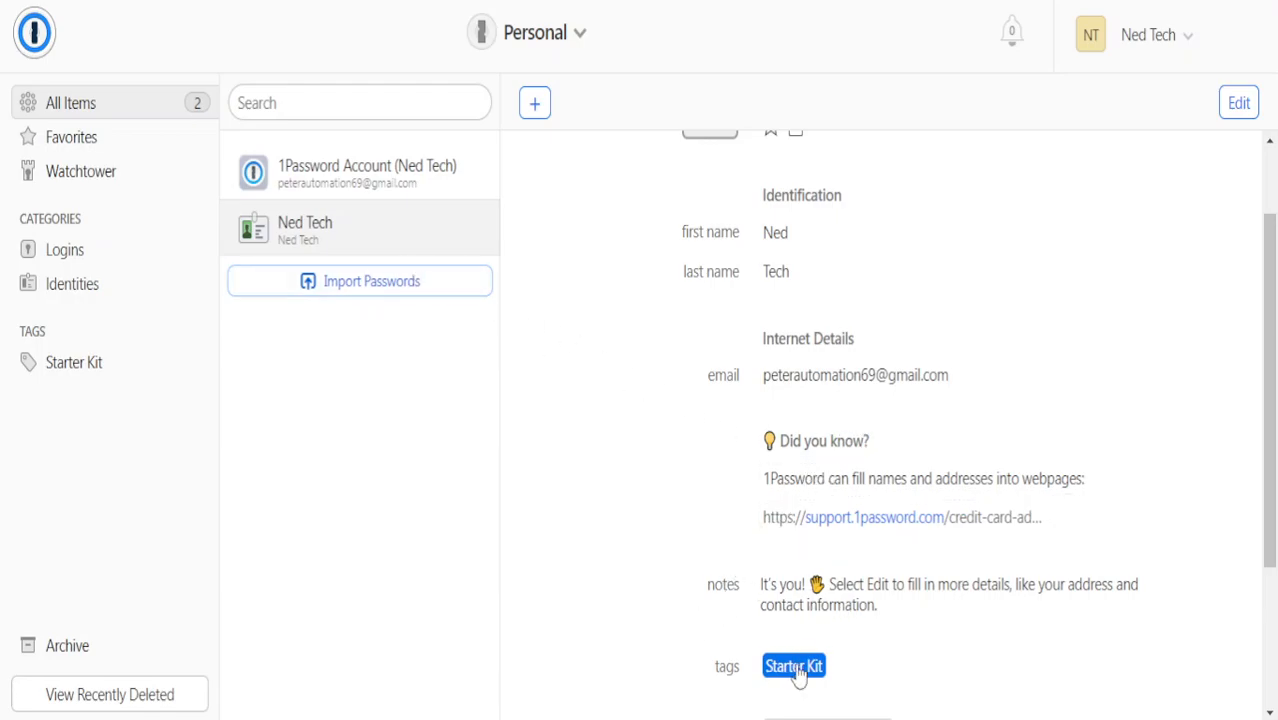
click(437, 188)
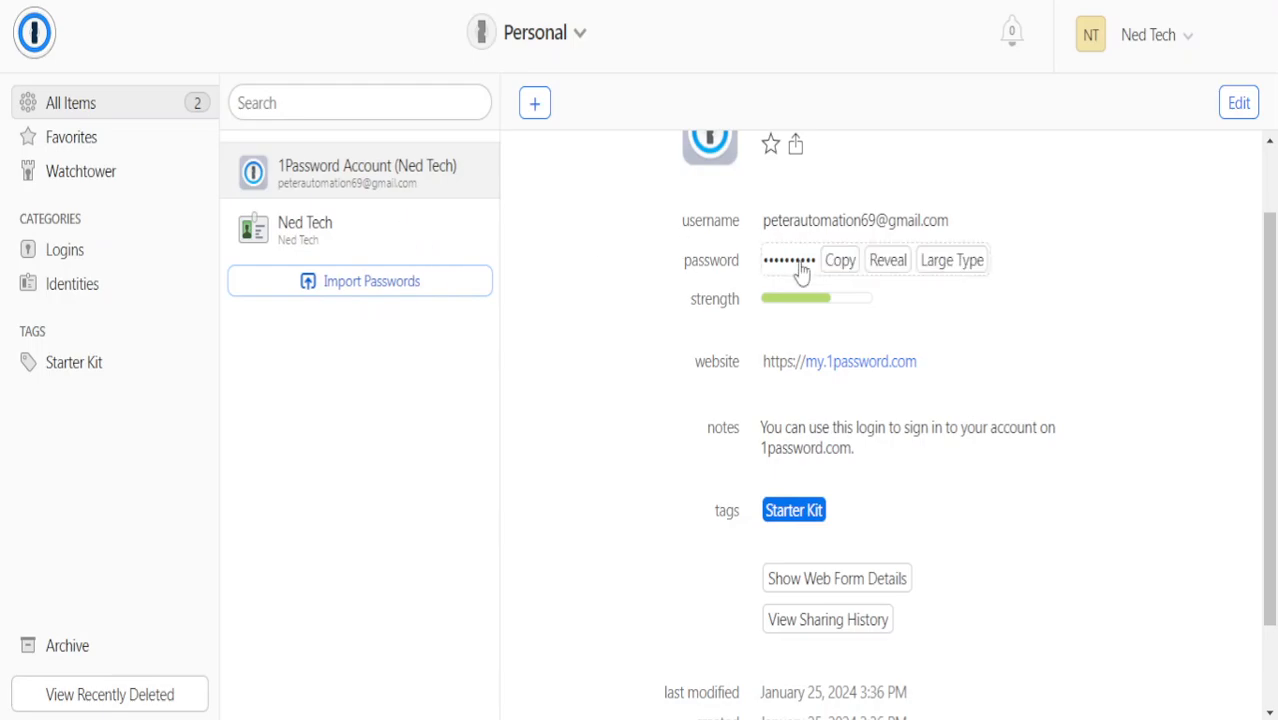
scroll(887, 334, up, 2)
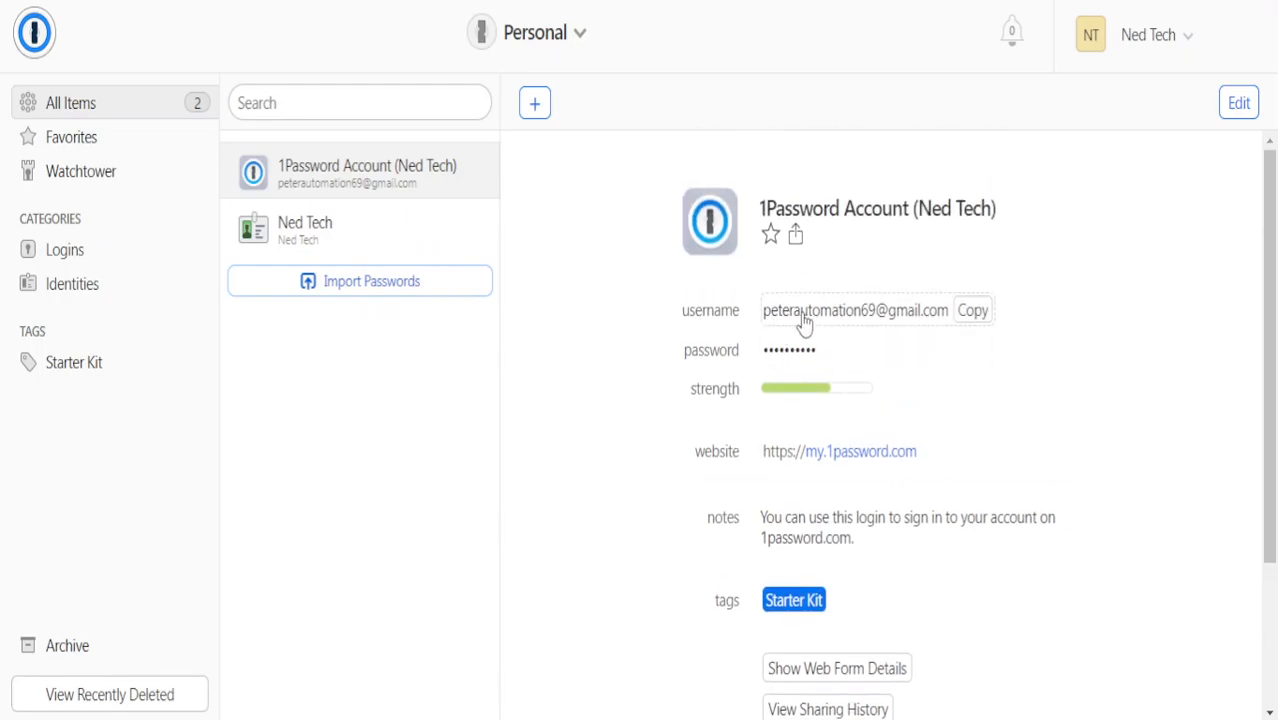
triple_click(852, 210)
click(879, 222)
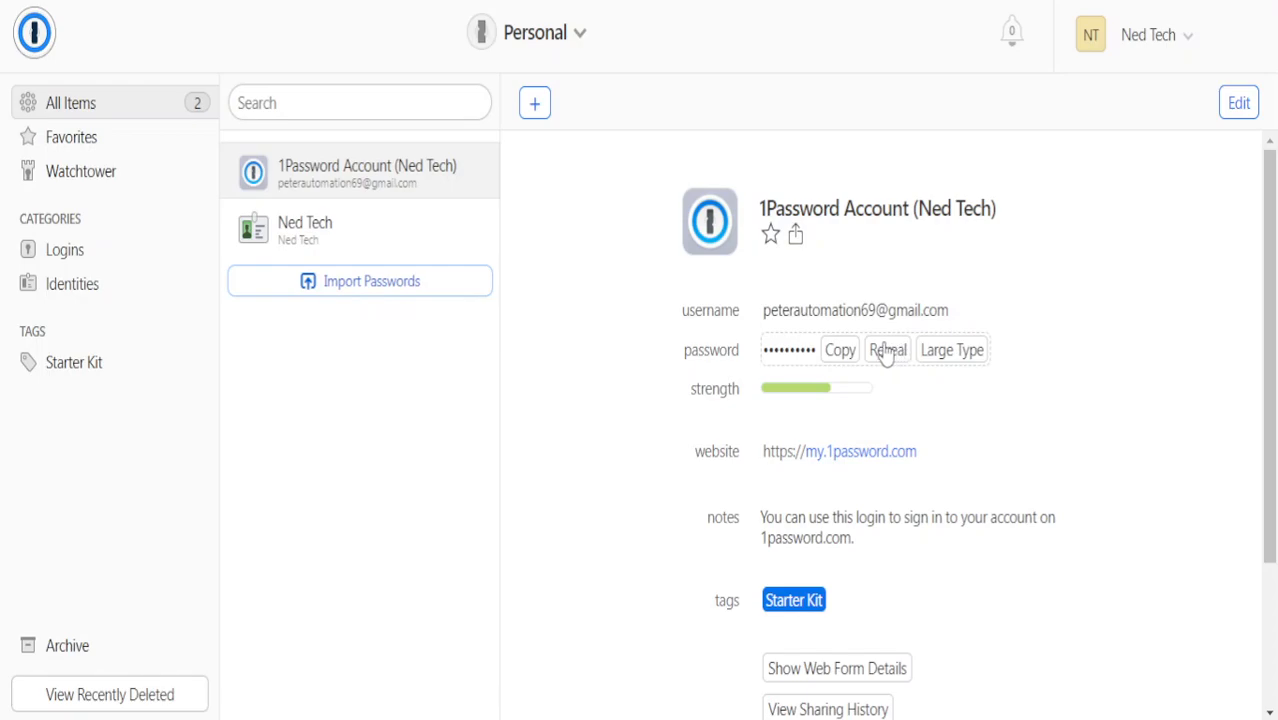
Open the password import page and examine the supported browsers, password managers and other sources.
click(478, 272)
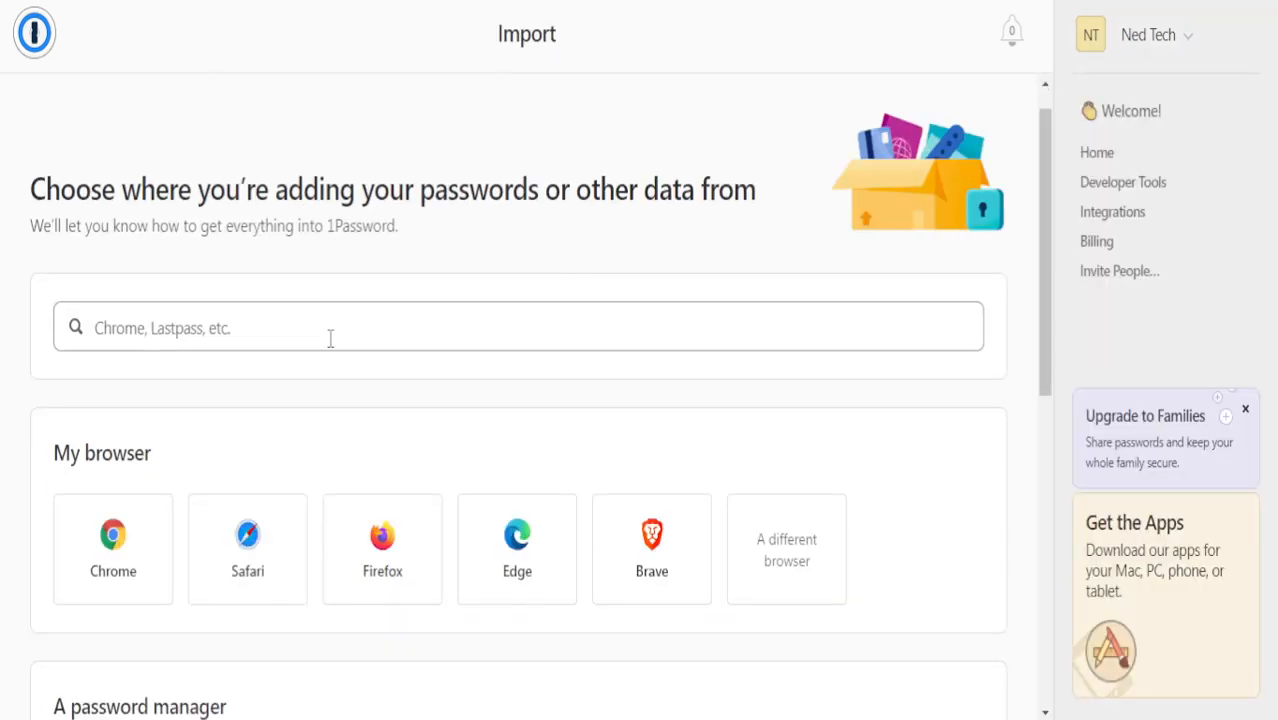
scroll(428, 277, down, 6)
scroll(418, 274, up, 7)
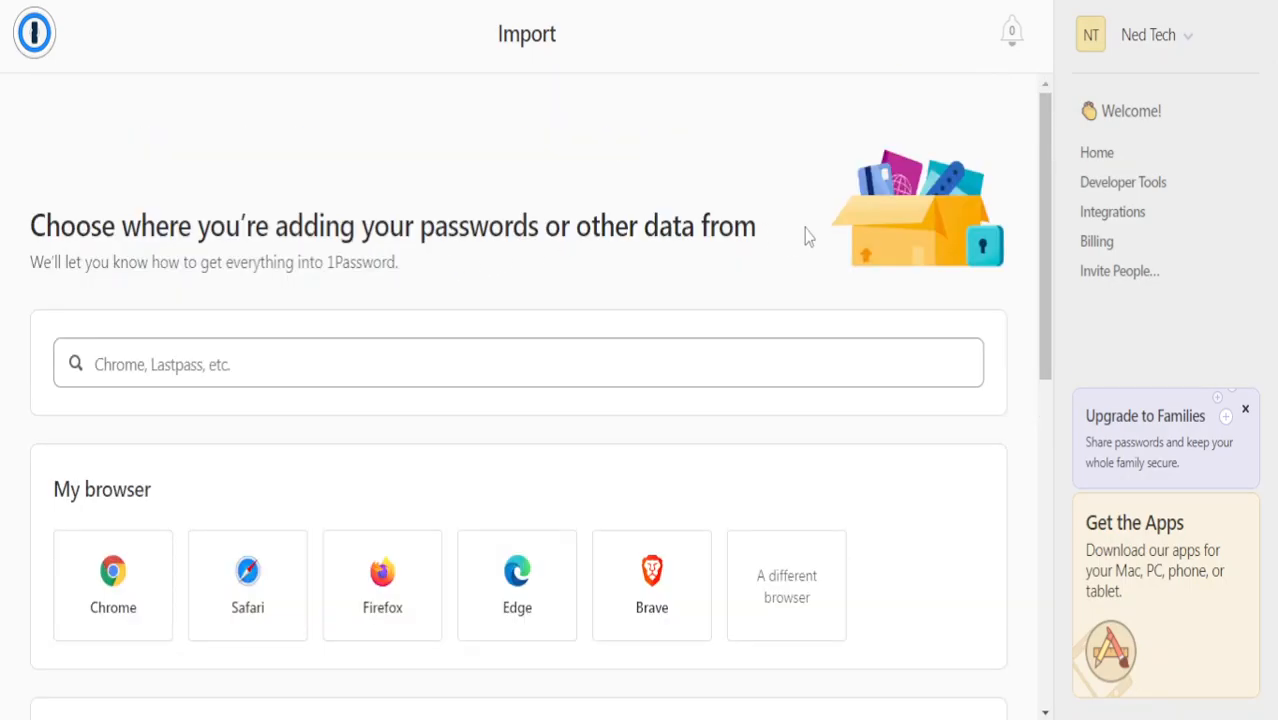
scroll(431, 402, down, 7)
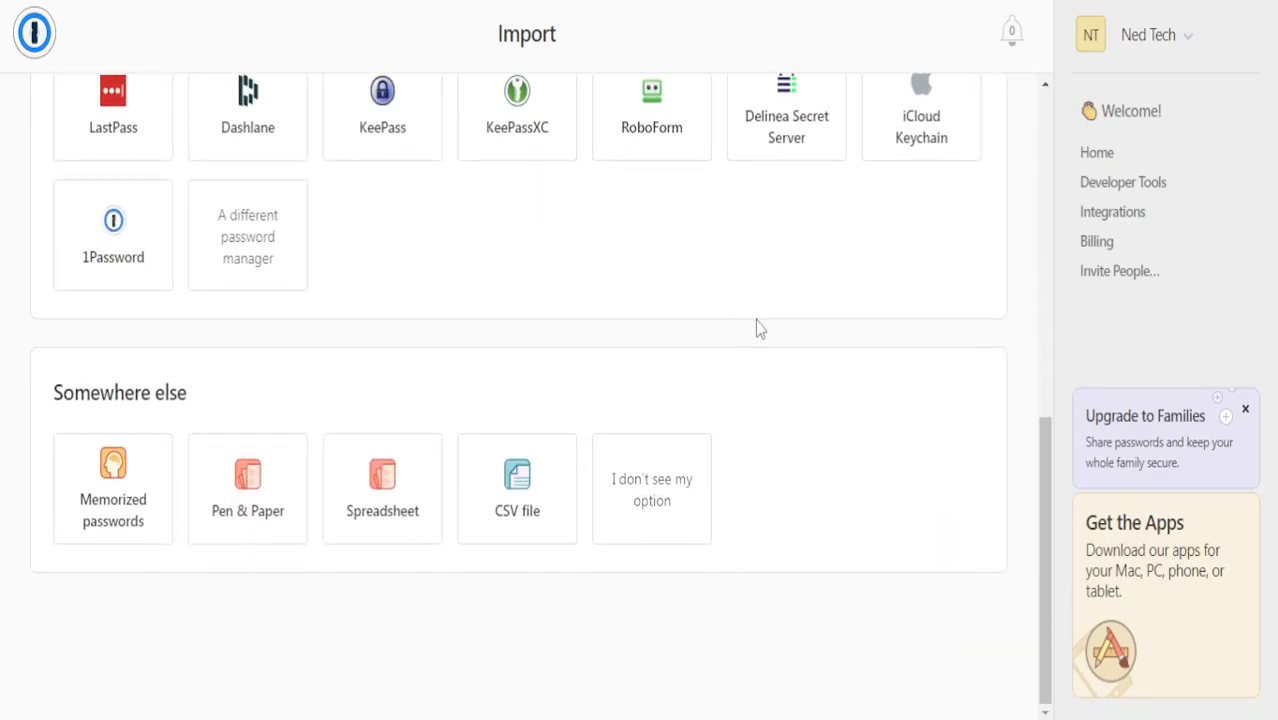
scroll(744, 333, up, 7)
Return to the account home page and create a new vault named "vault 1" with the description "1231234".
click(1135, 155)
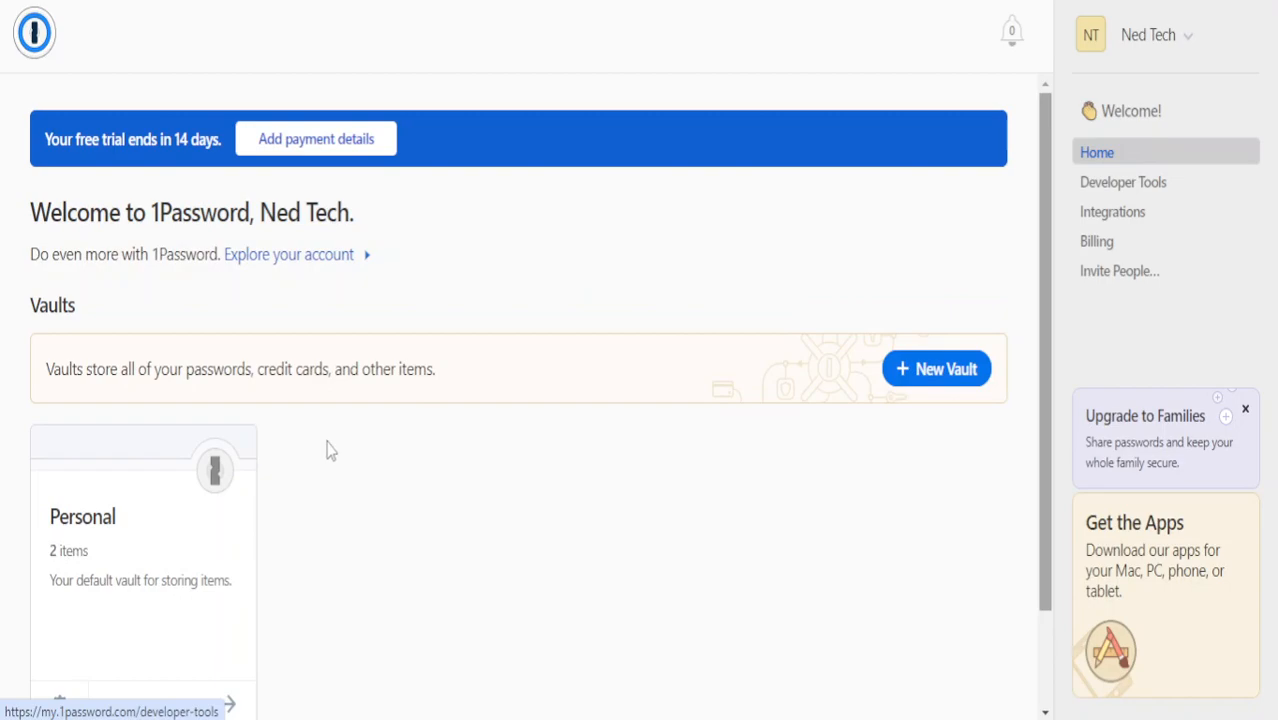
click(905, 367)
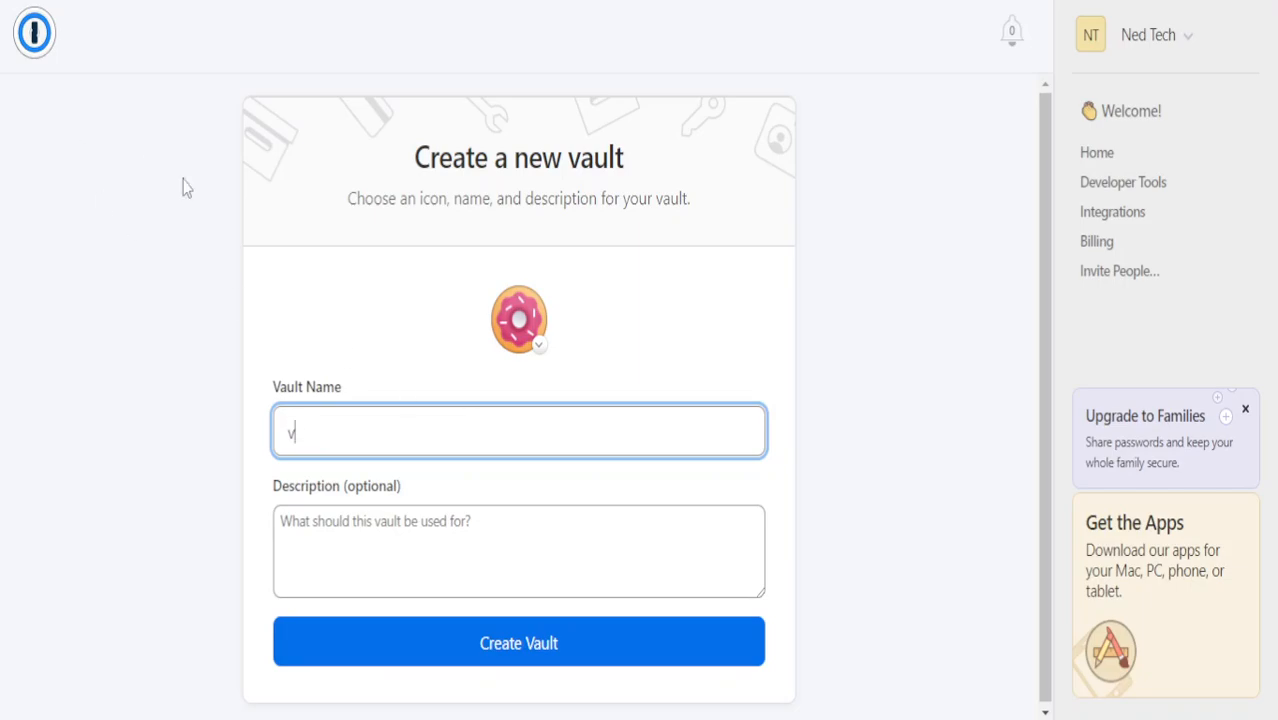
text(ault 1)
click(370, 550)
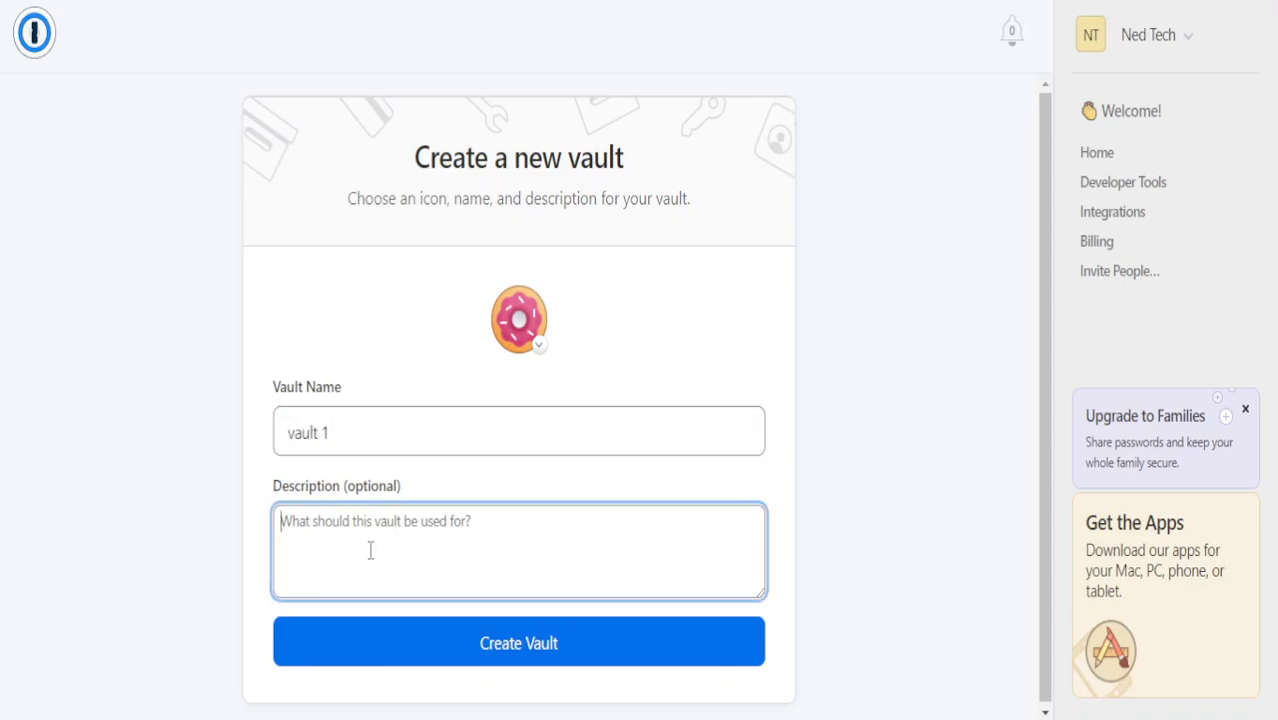
text(1231234)
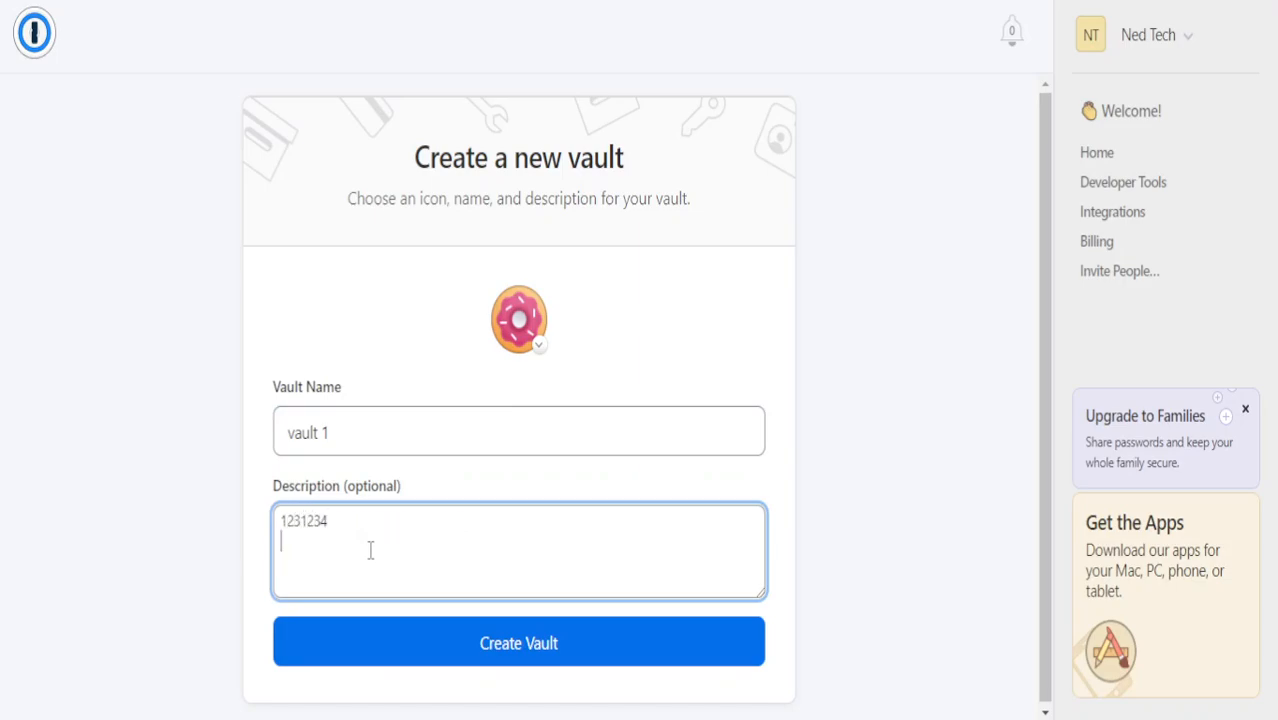
click(458, 645)
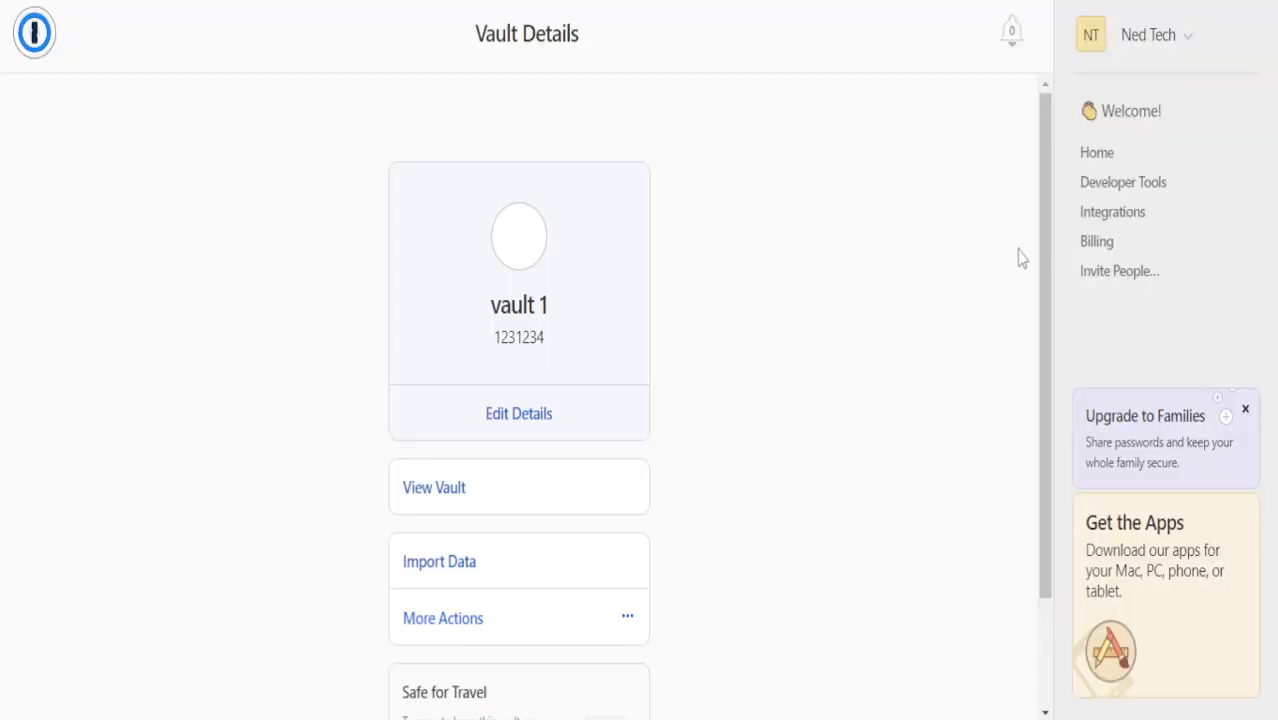
Check the management options on the new vault's details page and open vault 1 to view its items.
scroll(655, 453, down, 2)
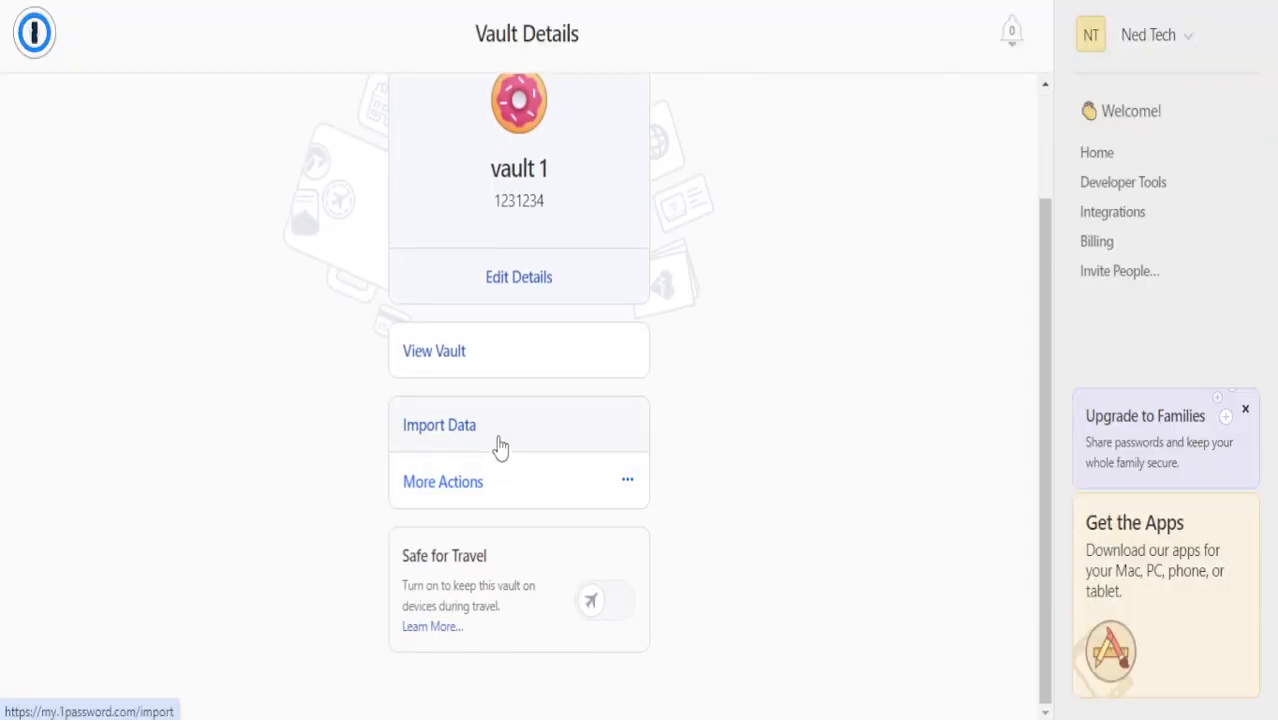
click(472, 481)
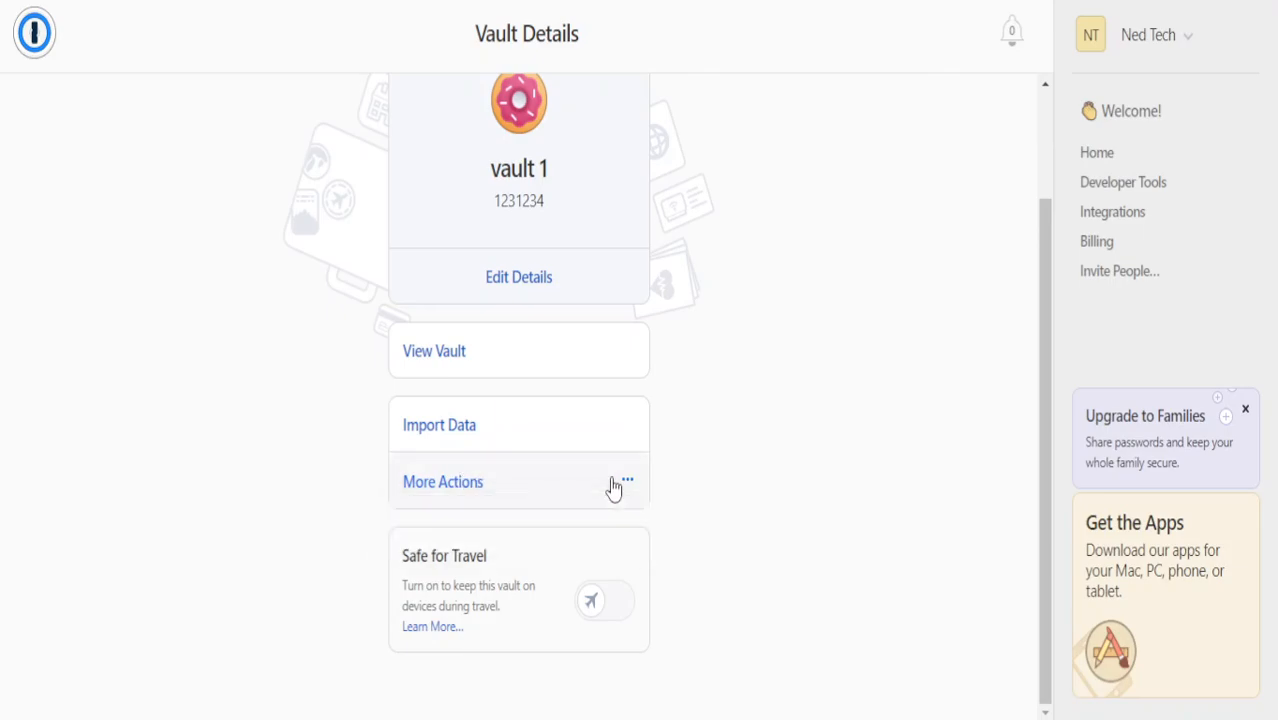
click(899, 419)
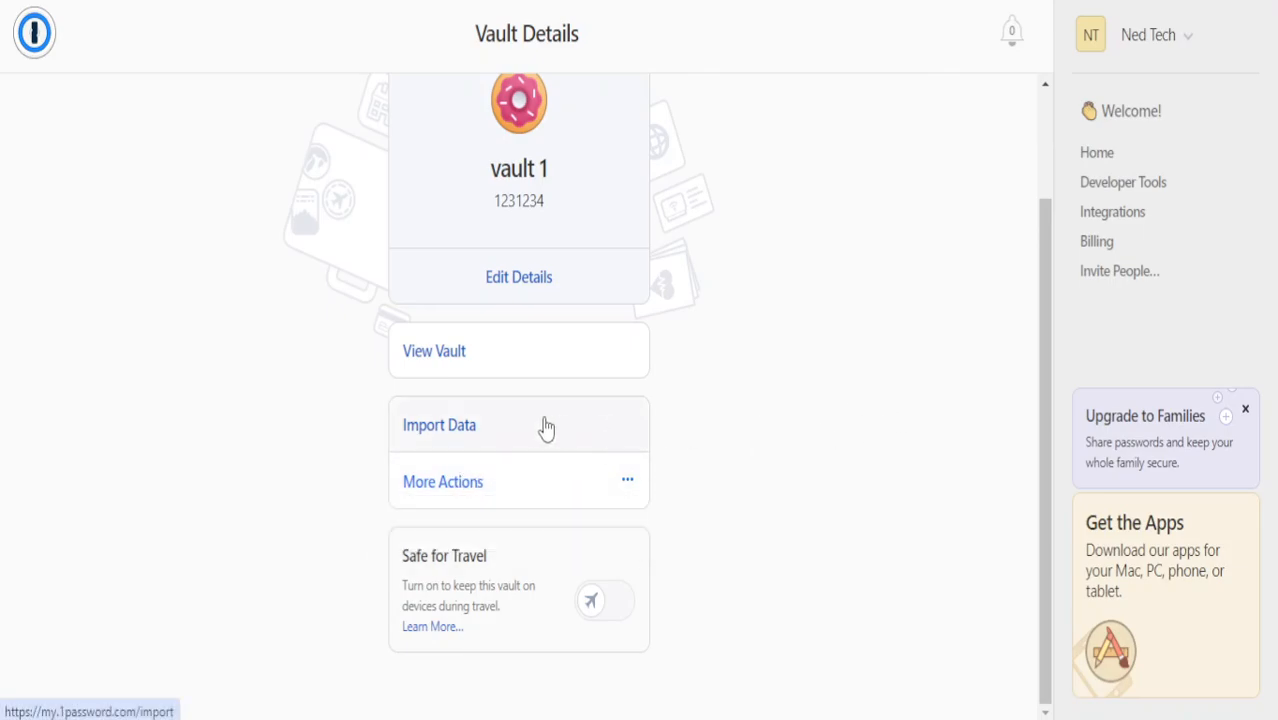
click(533, 356)
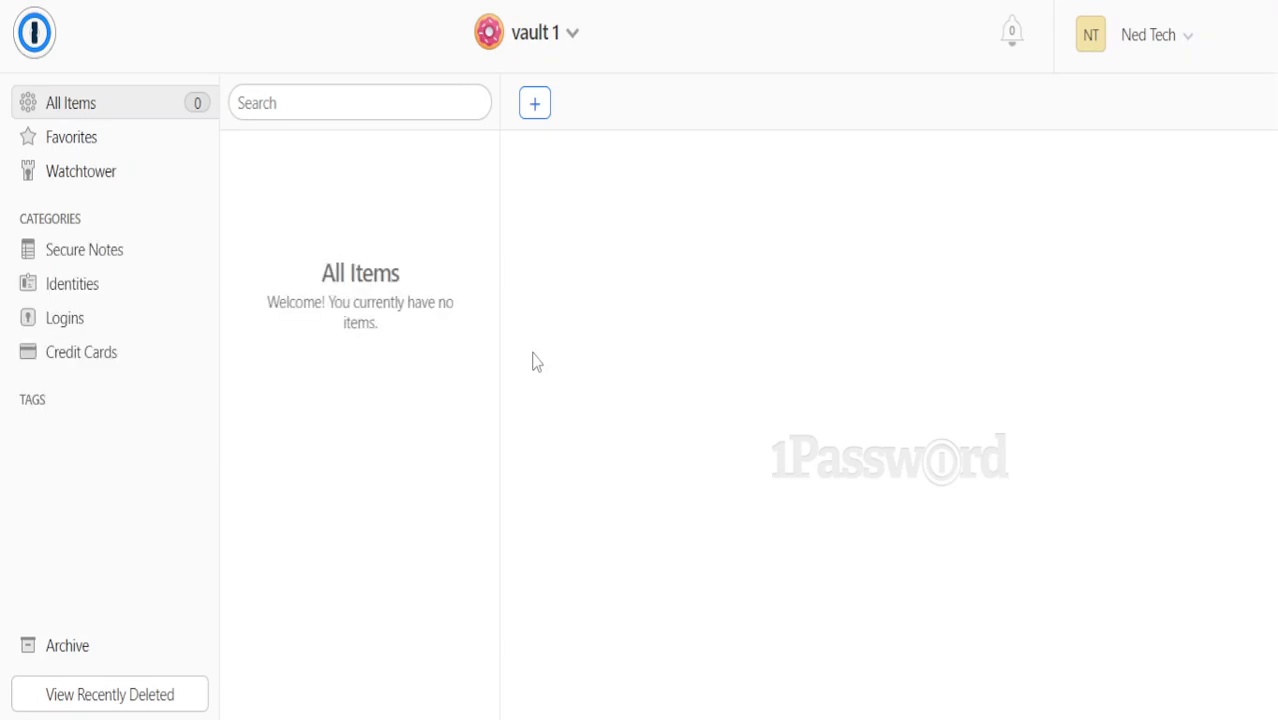
Add a new Password item to vault 1 and title it "Youtube login password".
click(534, 103)
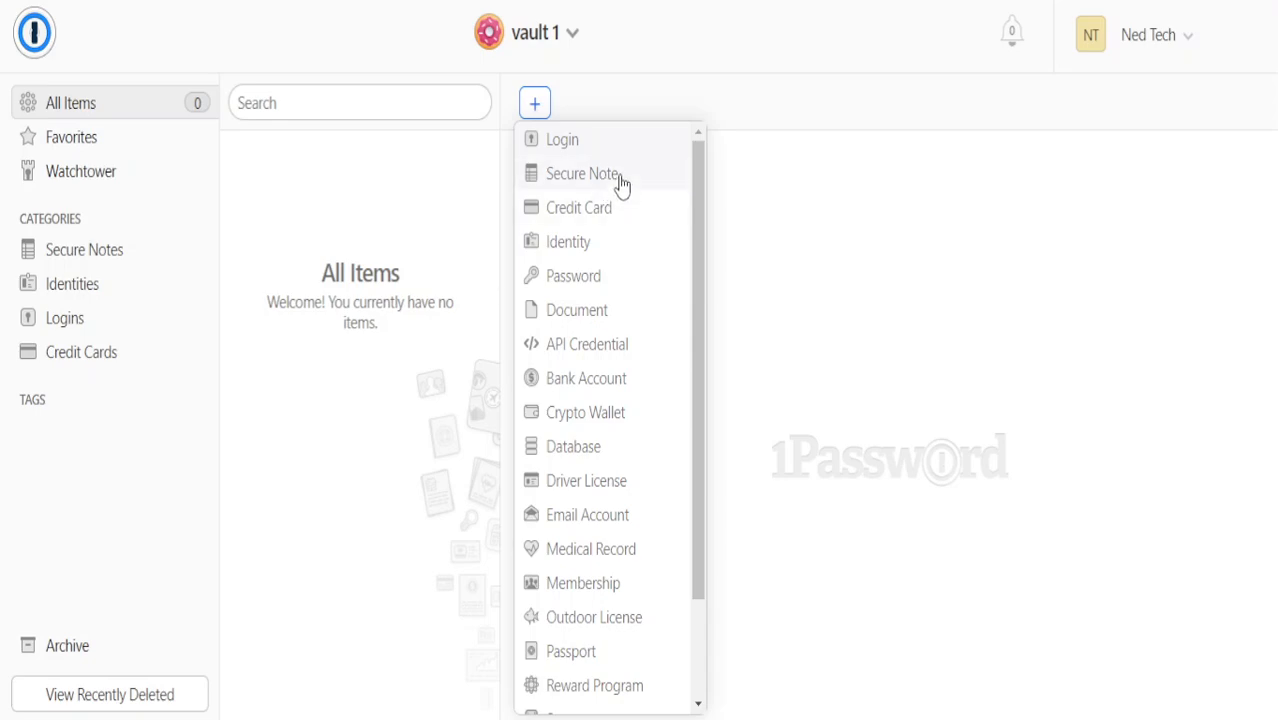
click(611, 287)
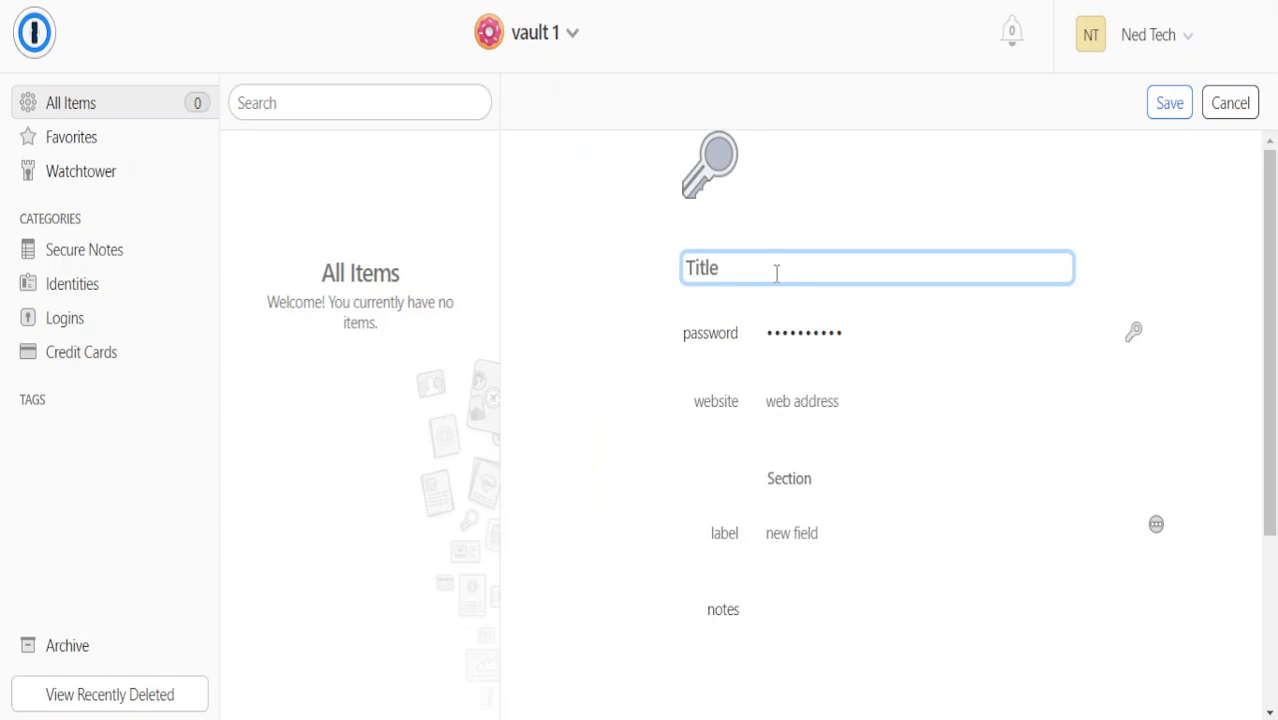
text(Youtube loging )
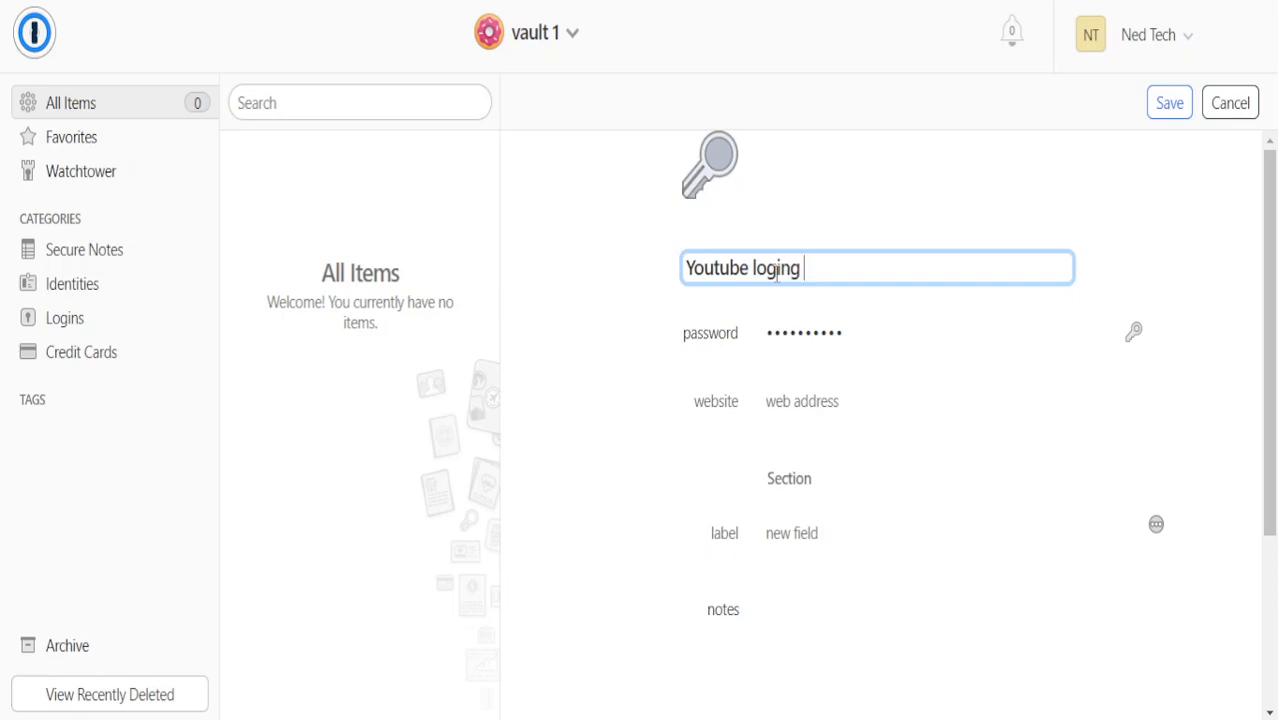
key(BackSpace)
key(BackSpace)
text( password)
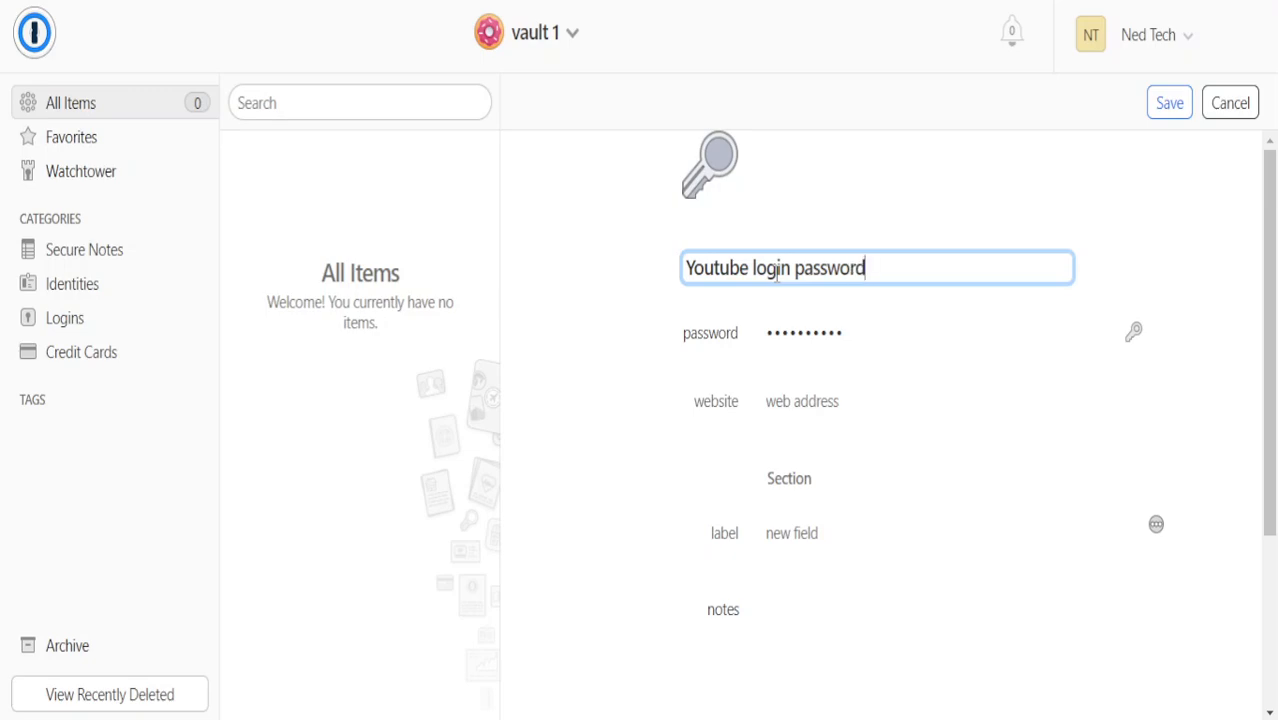
Replace the prefilled password of the new item with the custom login password.
click(1060, 331)
key(ctrl+a)
key(BackSpace)
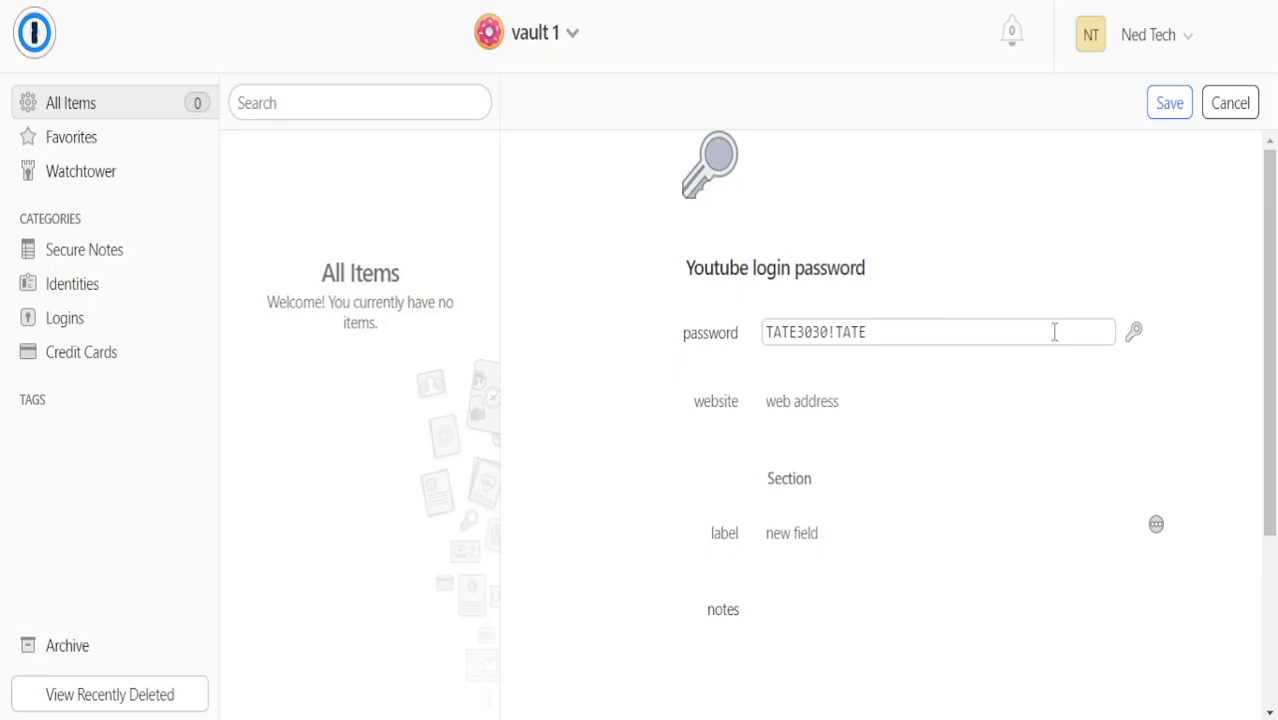
triple_click(944, 402)
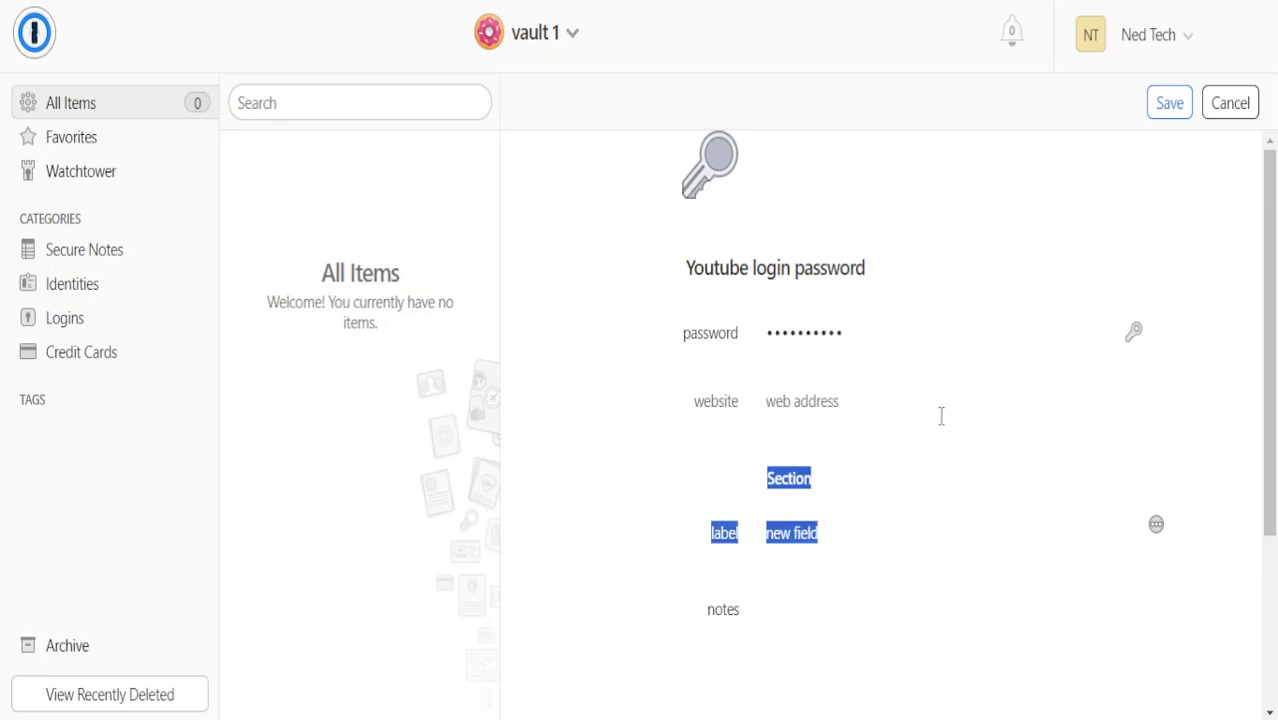
click(1072, 362)
click(827, 410)
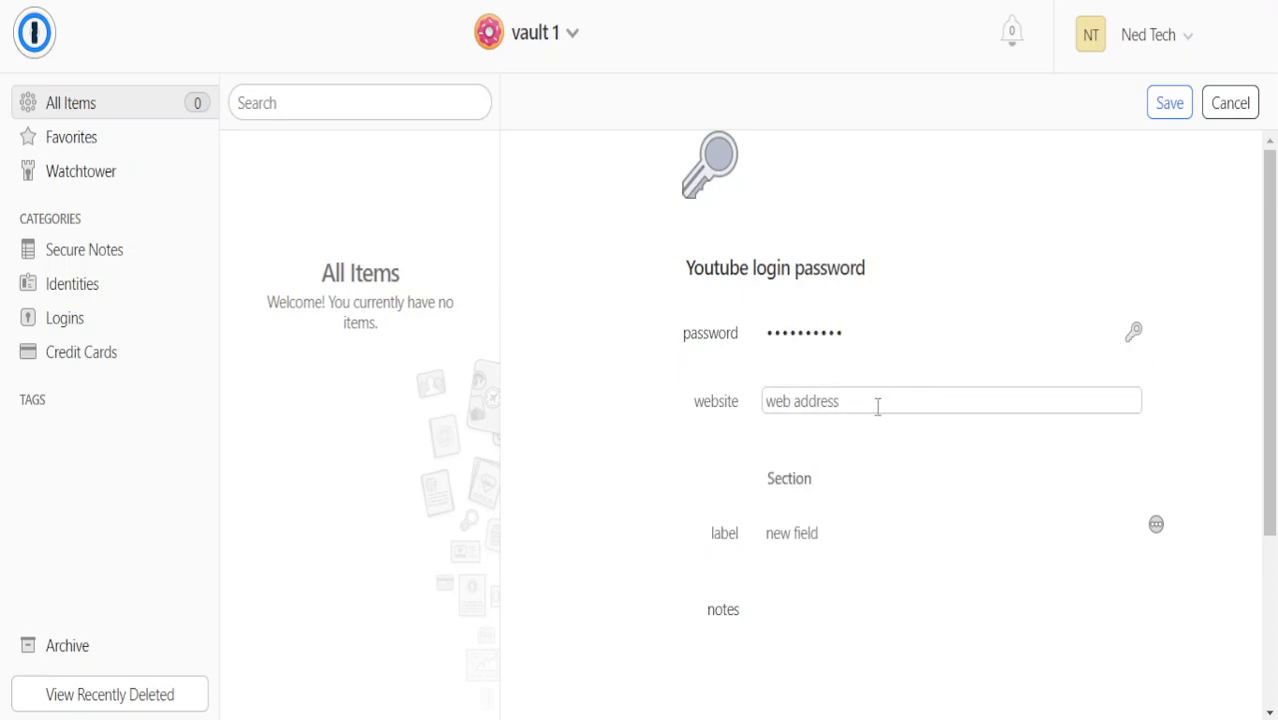
text(www.youtube.com)
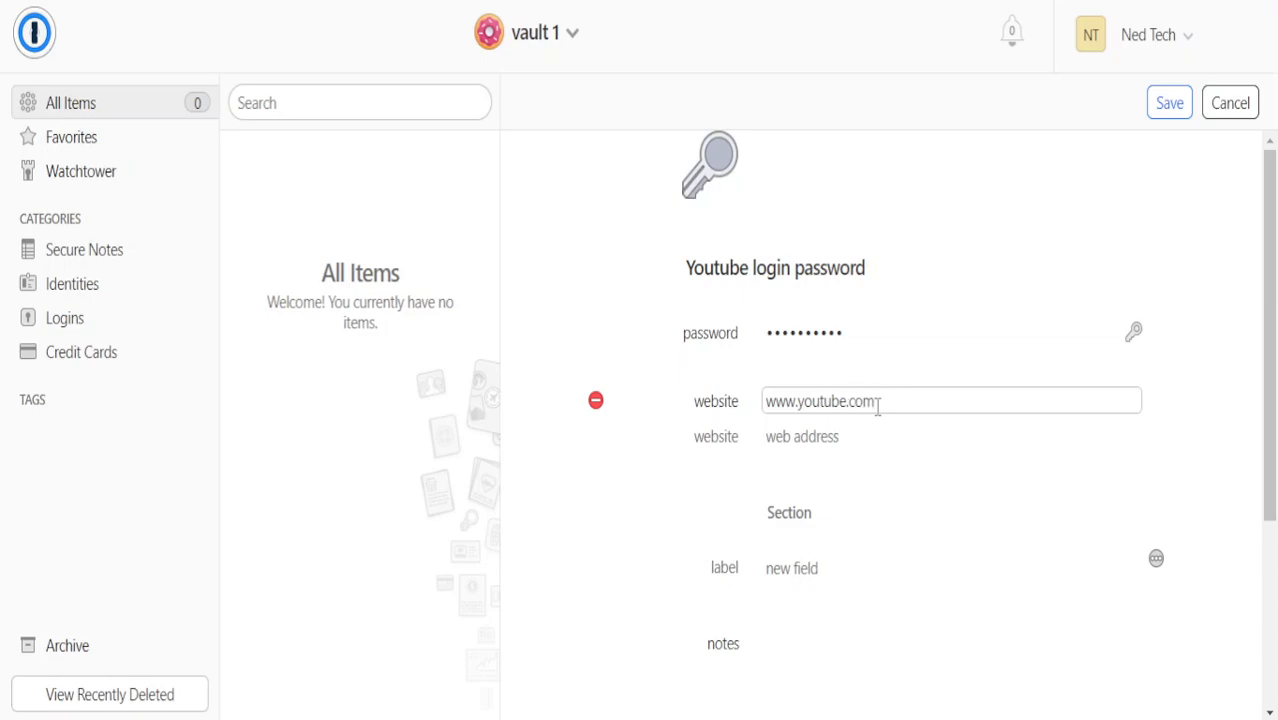
click(859, 436)
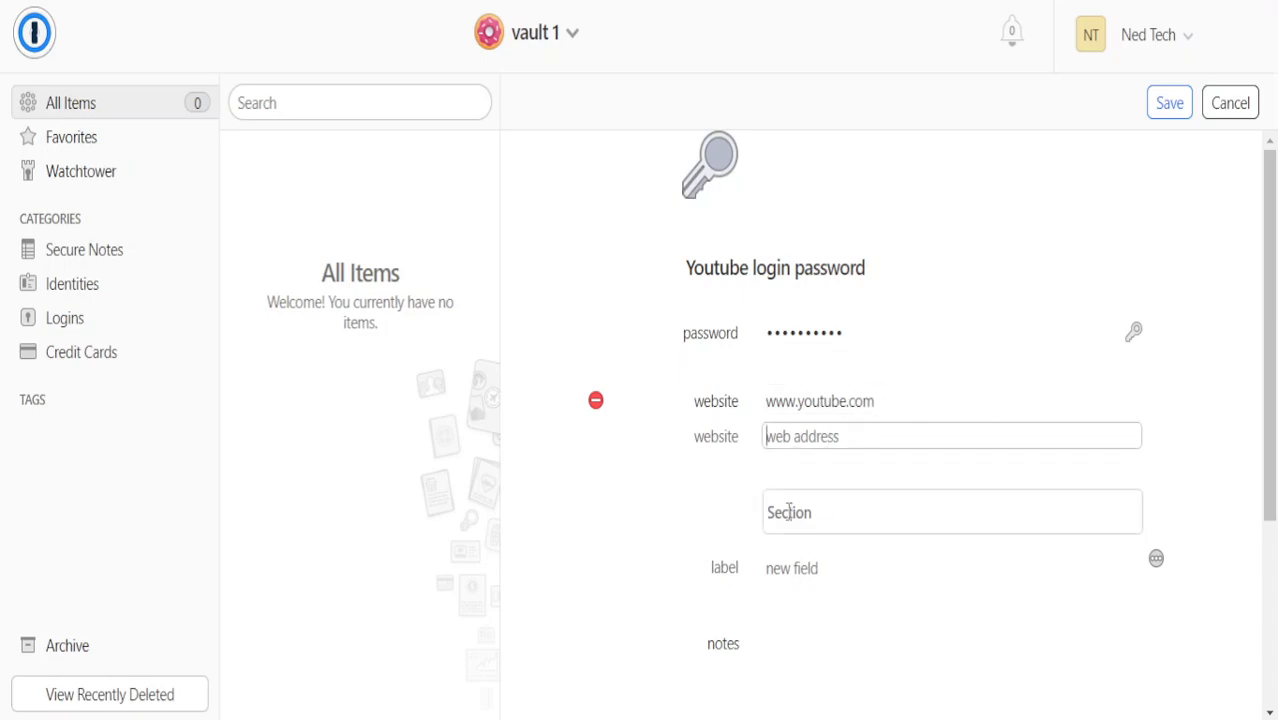
Check the field types available for a custom field without changing the type, and save the password item.
click(1157, 560)
scroll(1112, 620, down, 3)
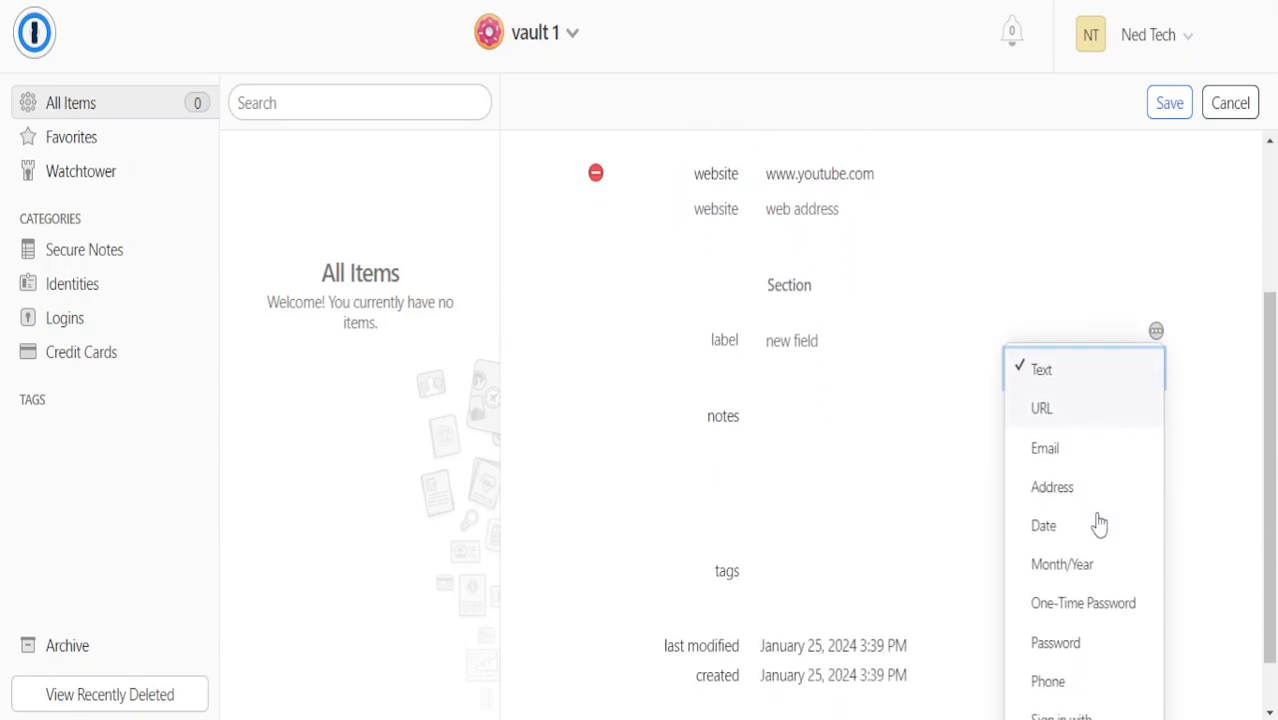
scroll(1100, 520, up, 3)
click(1160, 560)
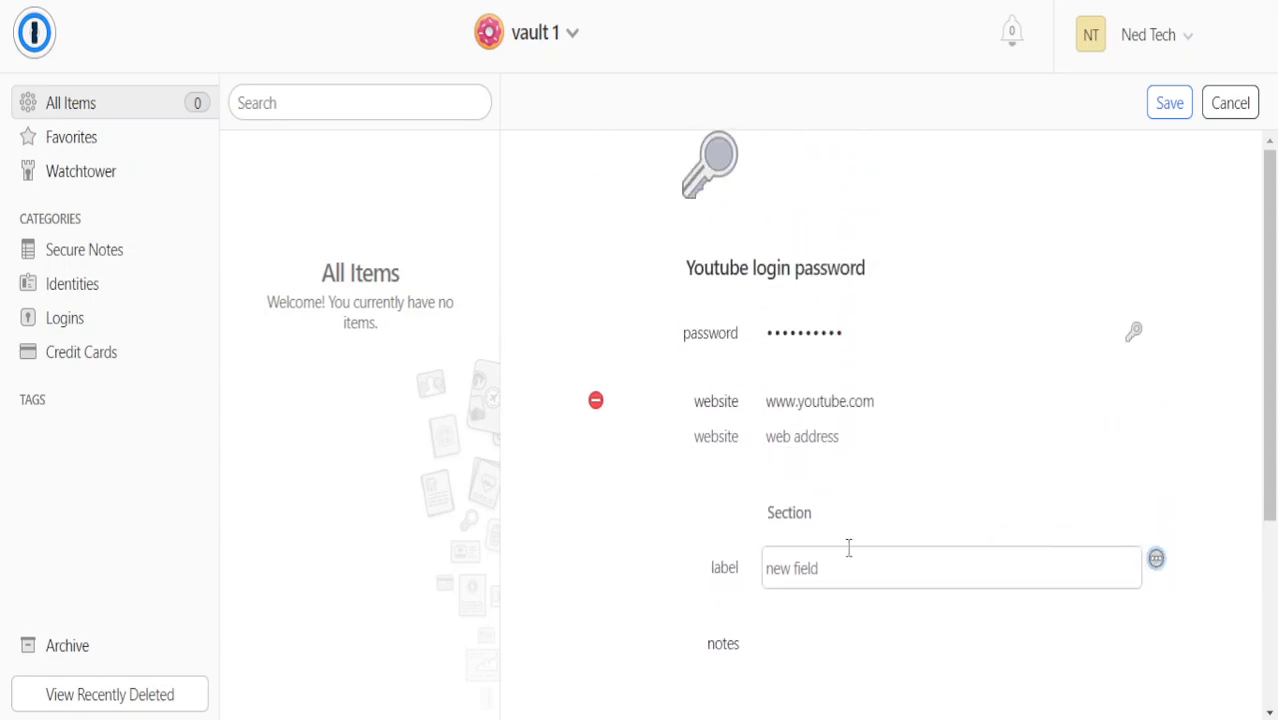
scroll(862, 545, down, 1)
scroll(760, 520, down, 2)
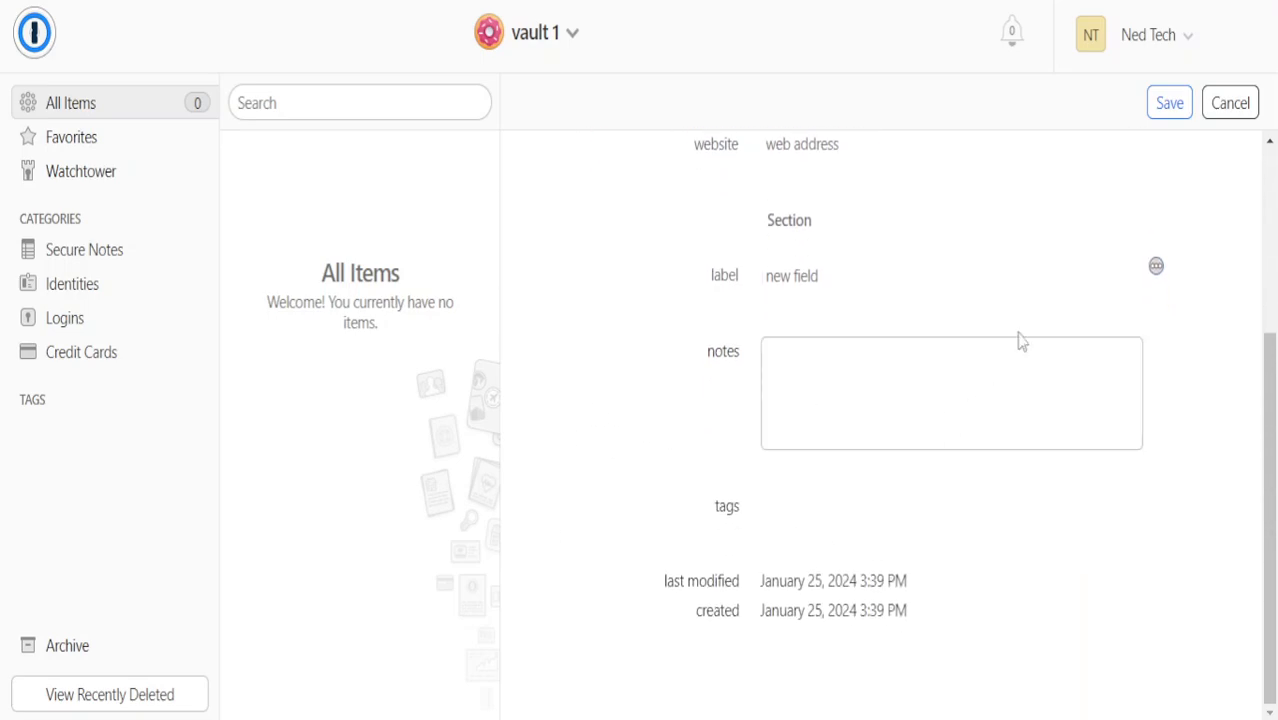
click(1169, 105)
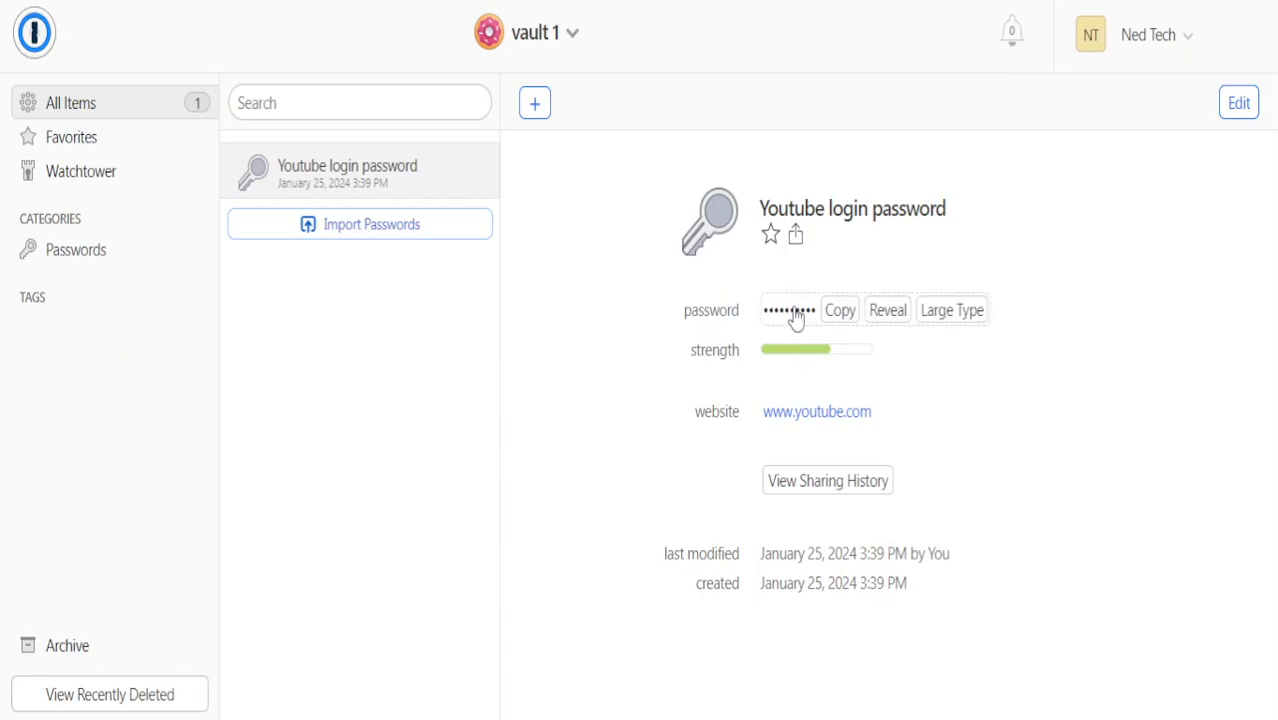
Review the saved YouTube item's title, website and modification details.
drag(829, 210, 819, 198)
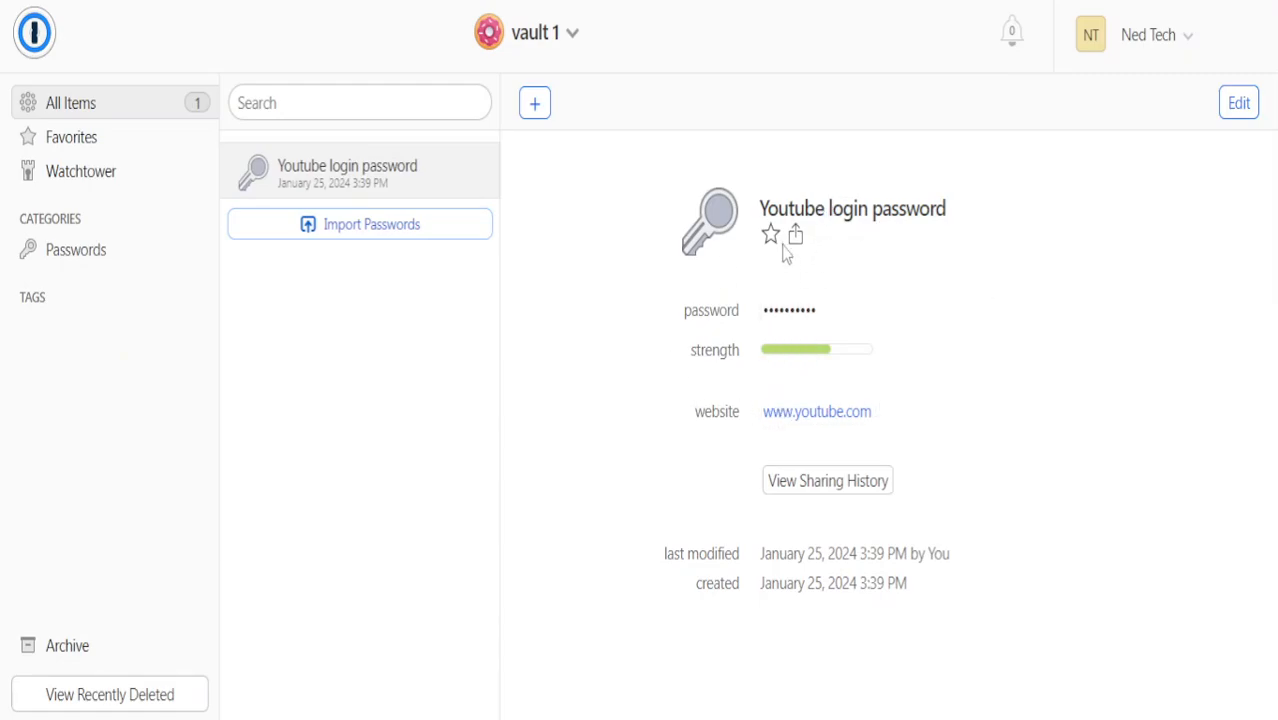
click(784, 413)
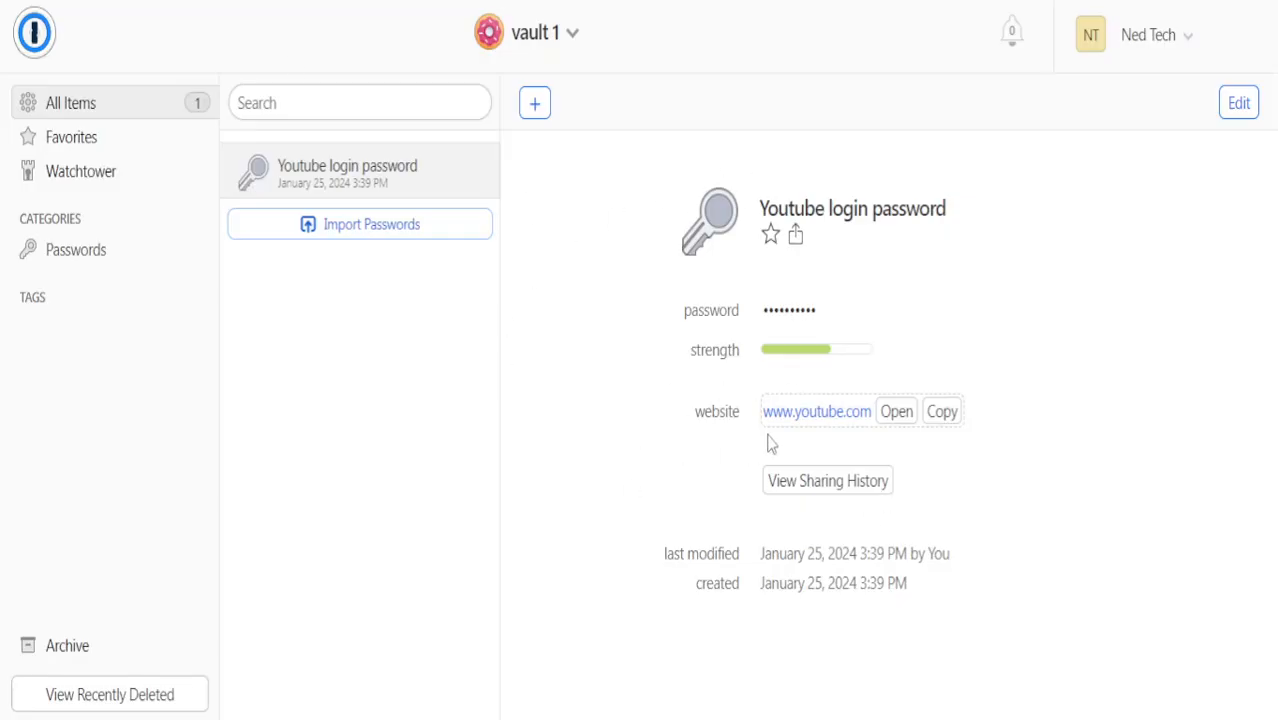
drag(662, 560, 740, 556)
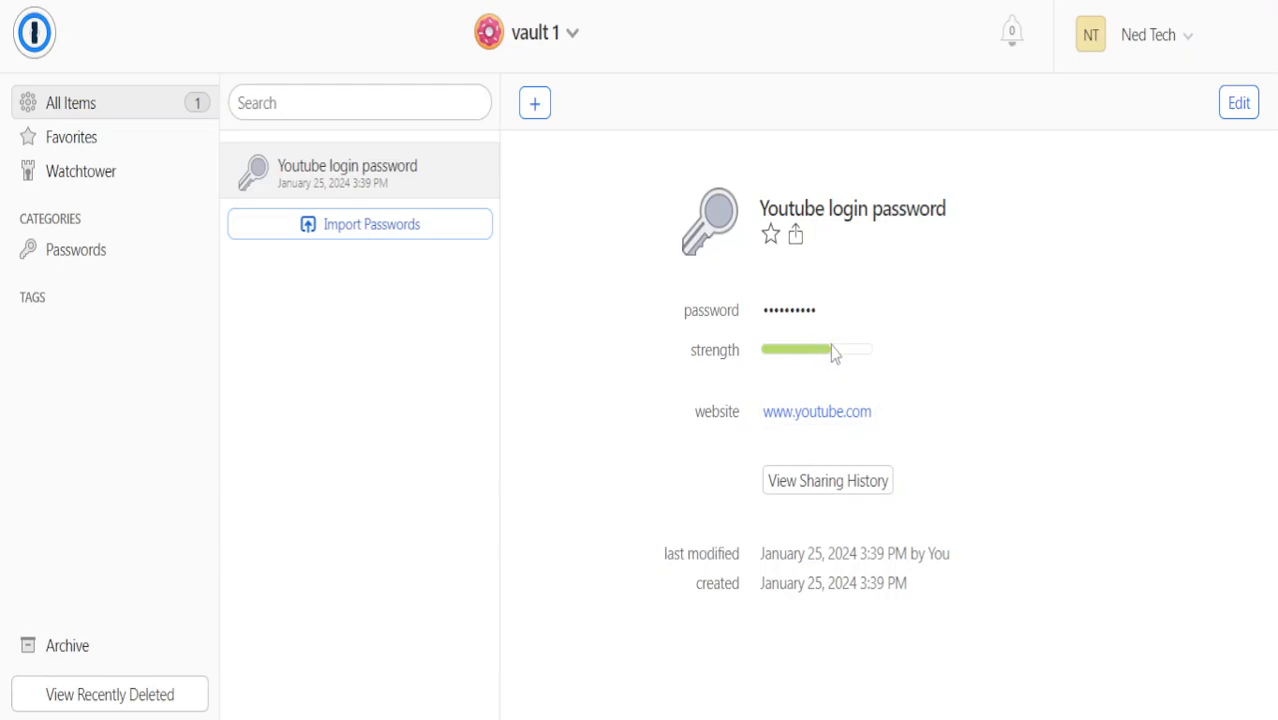
Reveal the saved item's password, view it in large type, and close the enlarged display.
mouse_move(807, 328)
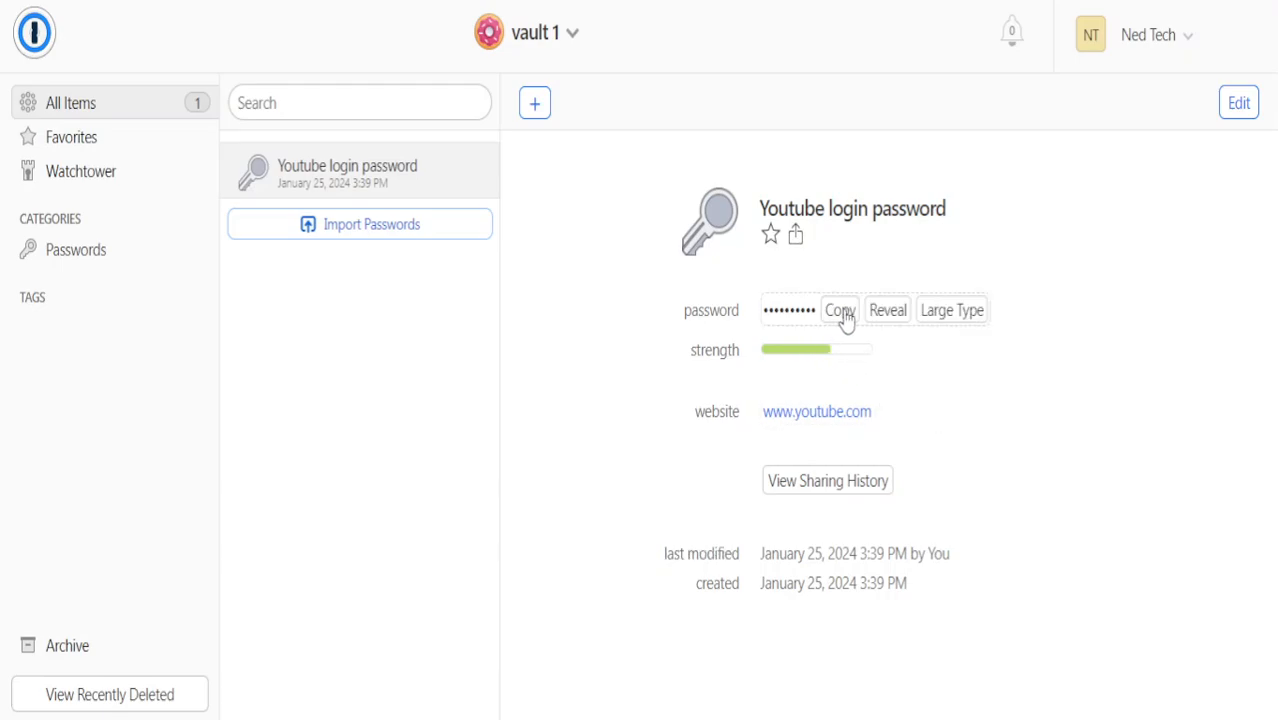
click(896, 316)
click(892, 310)
click(1010, 310)
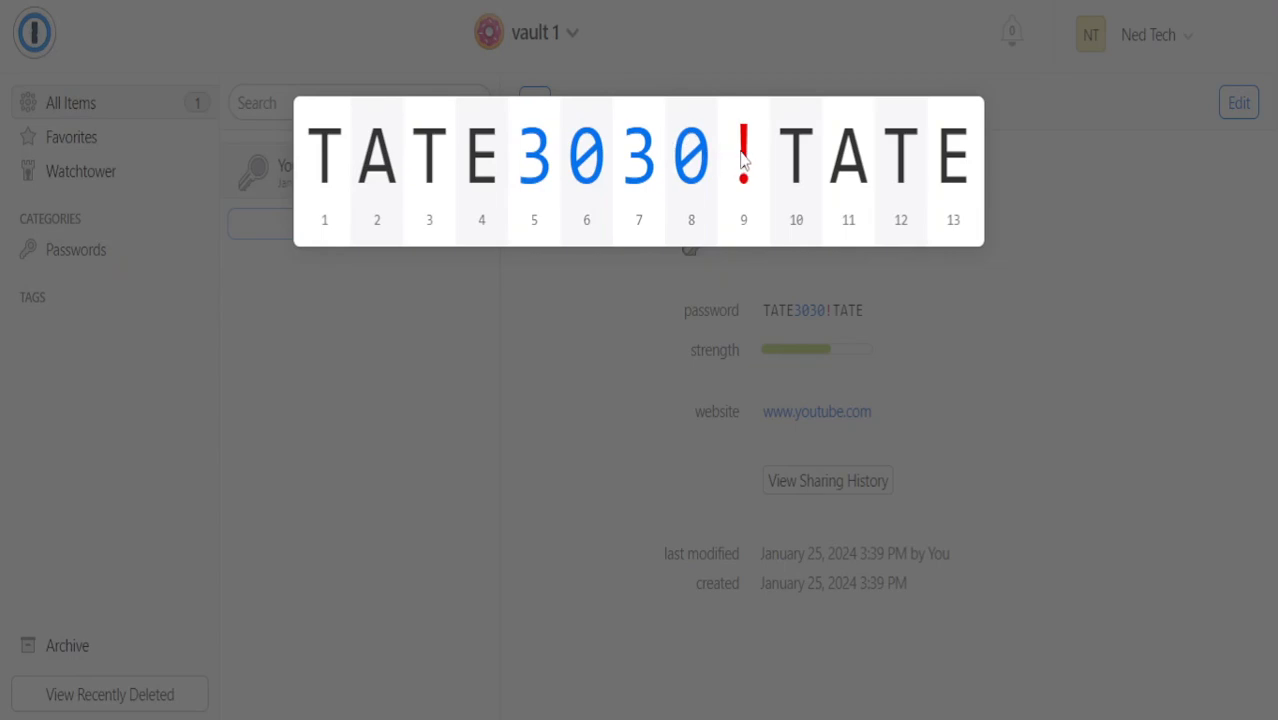
click(259, 266)
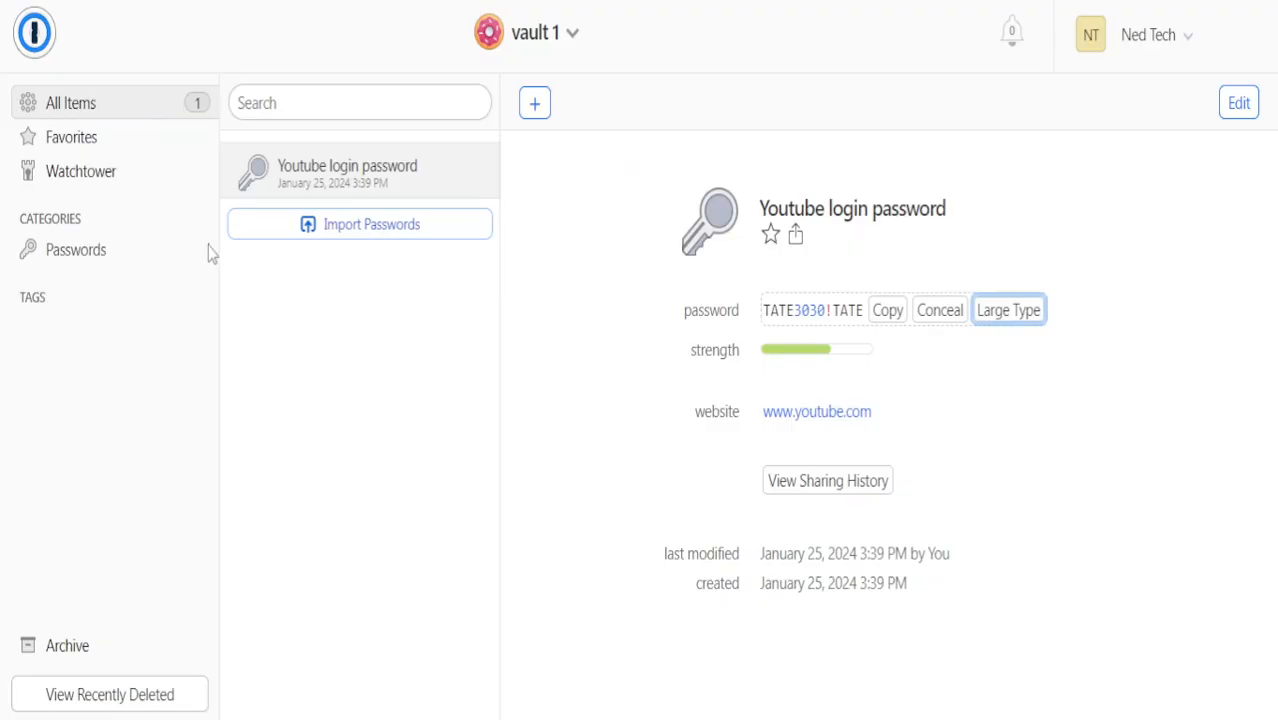
Check the Favorites of vault 1, switch to All Vaults, and check the Favorites there.
click(88, 150)
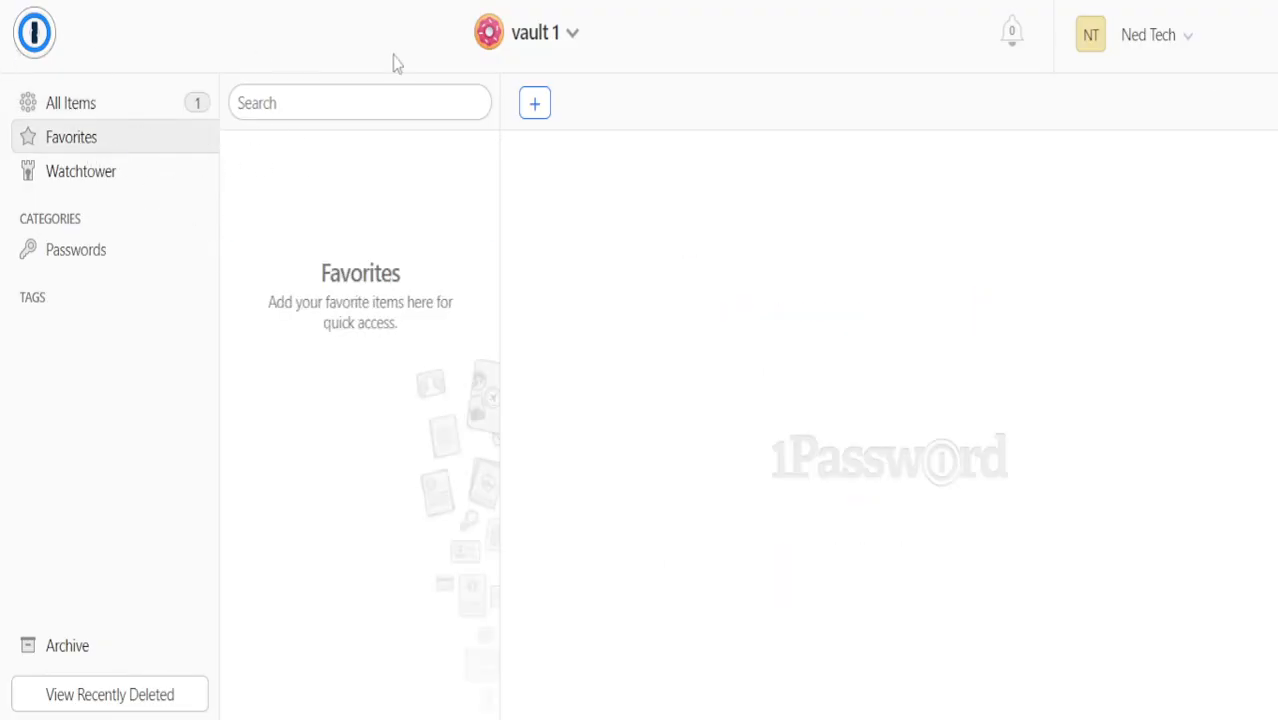
click(528, 60)
click(575, 88)
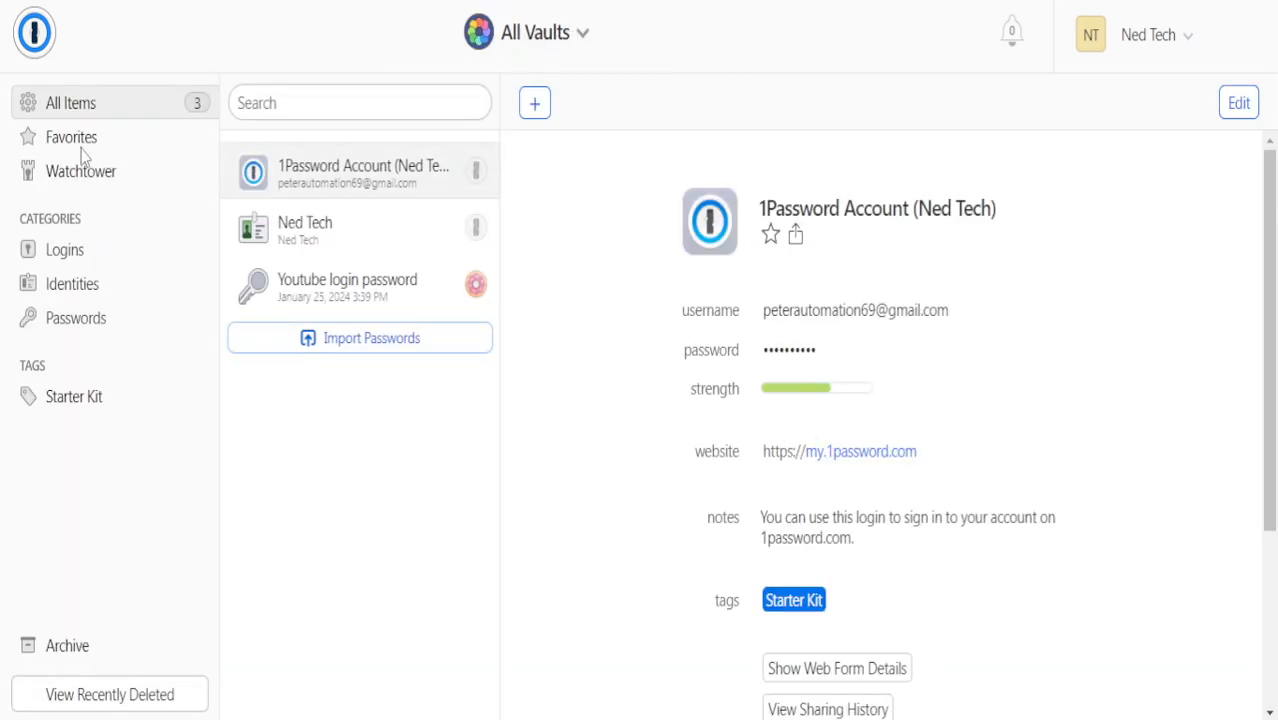
click(117, 144)
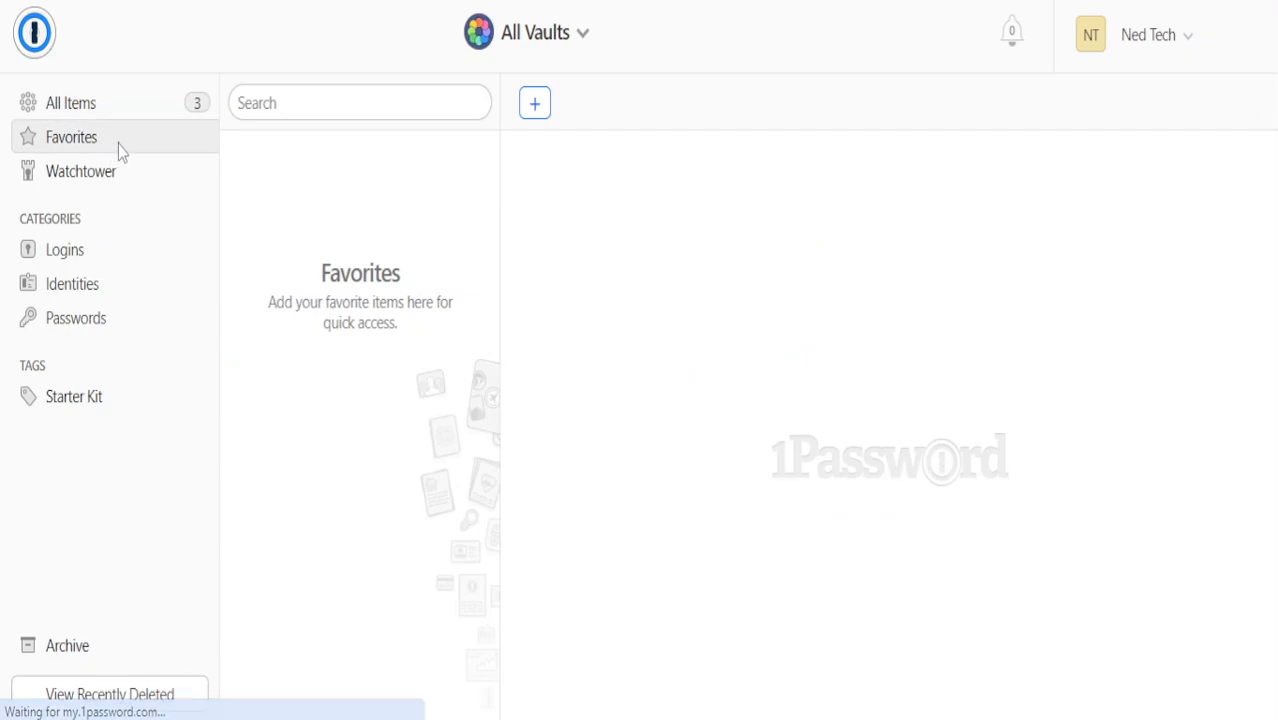
drag(288, 278, 418, 314)
click(264, 286)
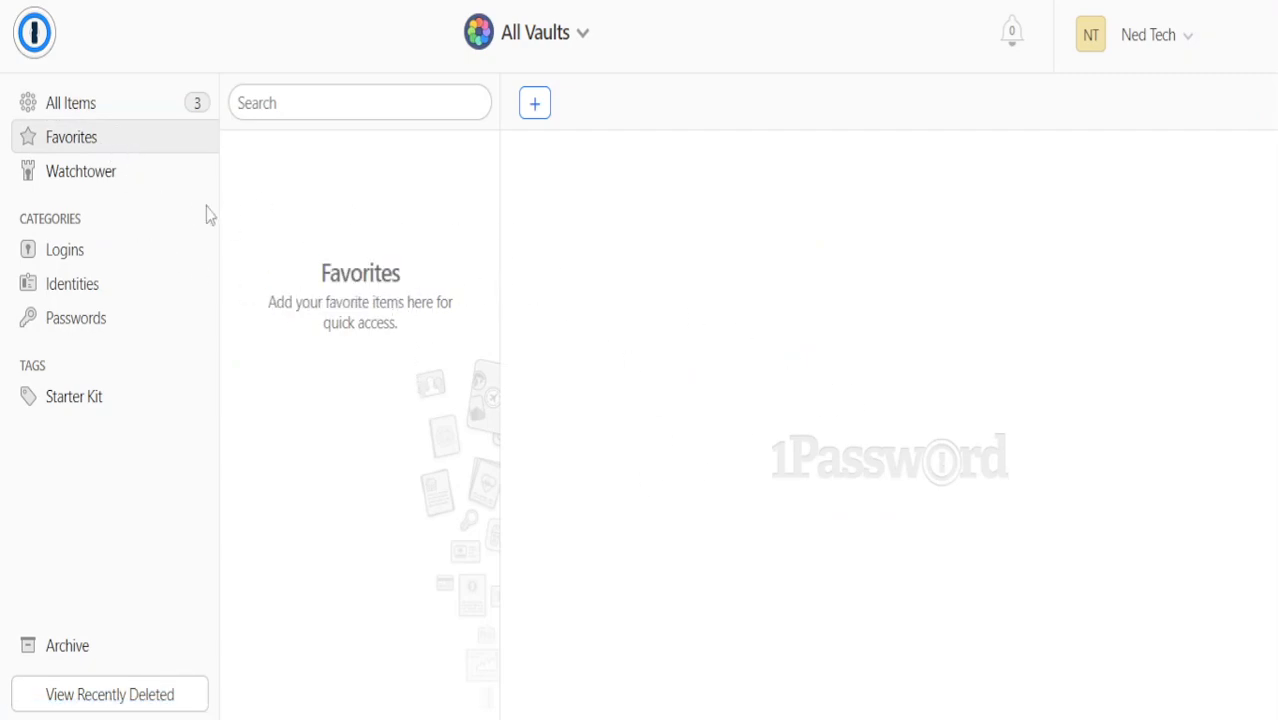
Open Watchtower for all vaults and read its instructions.
click(108, 172)
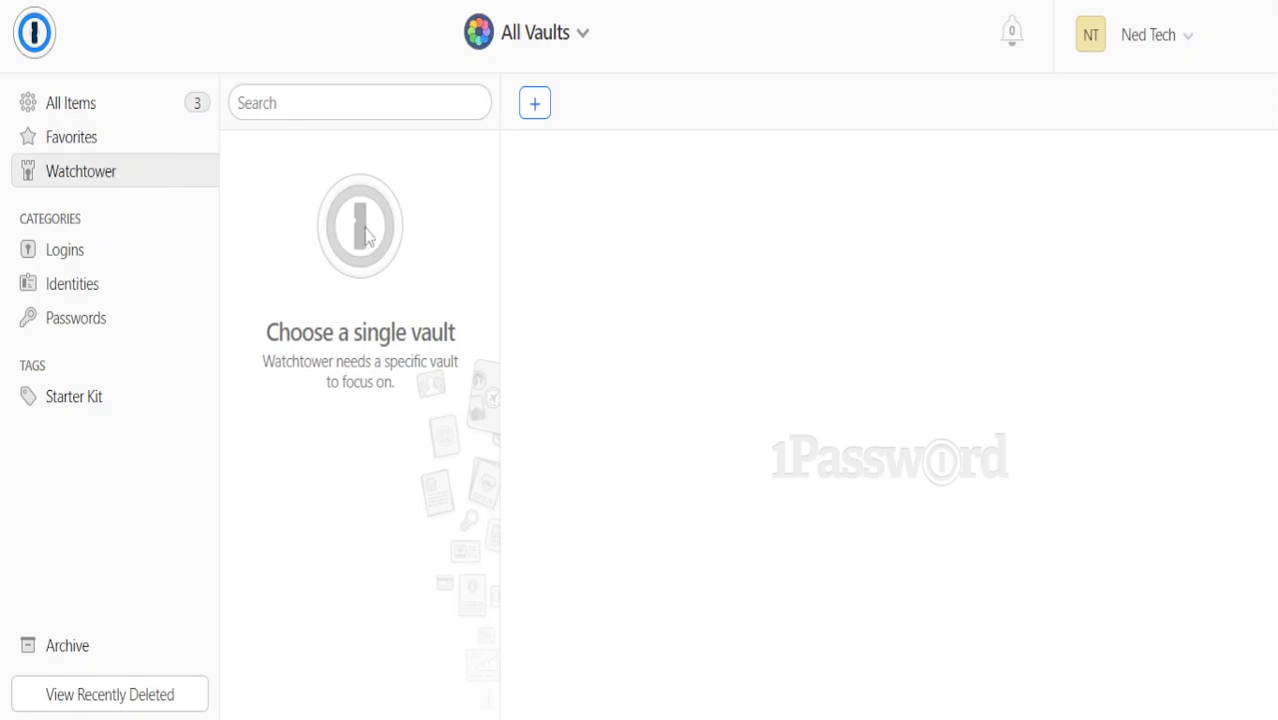
double_click(313, 344)
click(373, 362)
Browse the Logins, Identities and Passwords categories and the Starter Kit tag, and return to All Items.
click(108, 256)
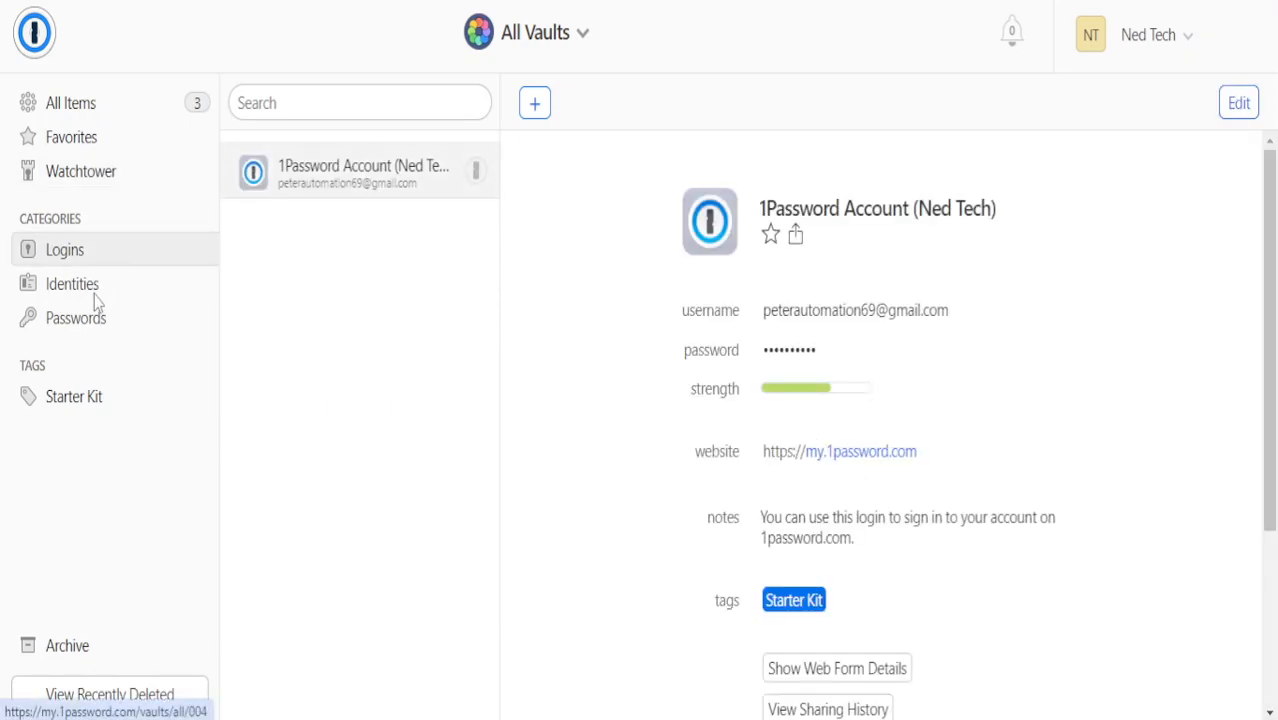
click(115, 287)
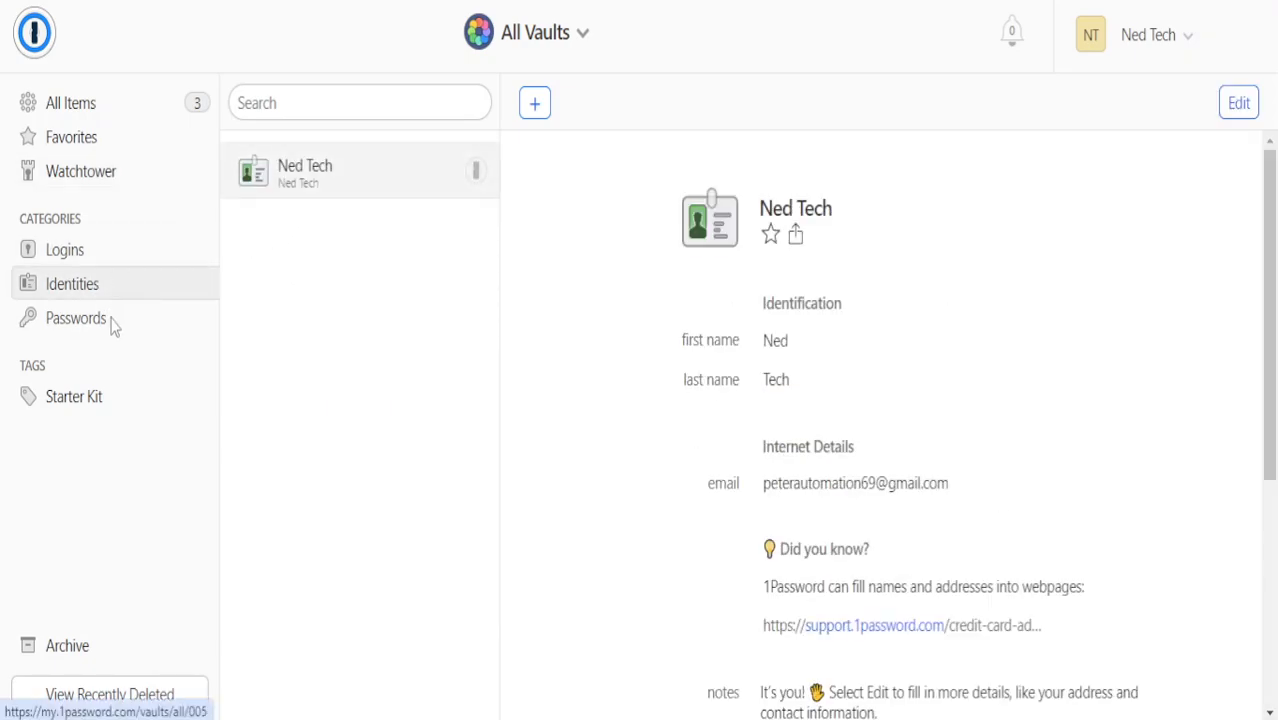
click(104, 325)
click(115, 386)
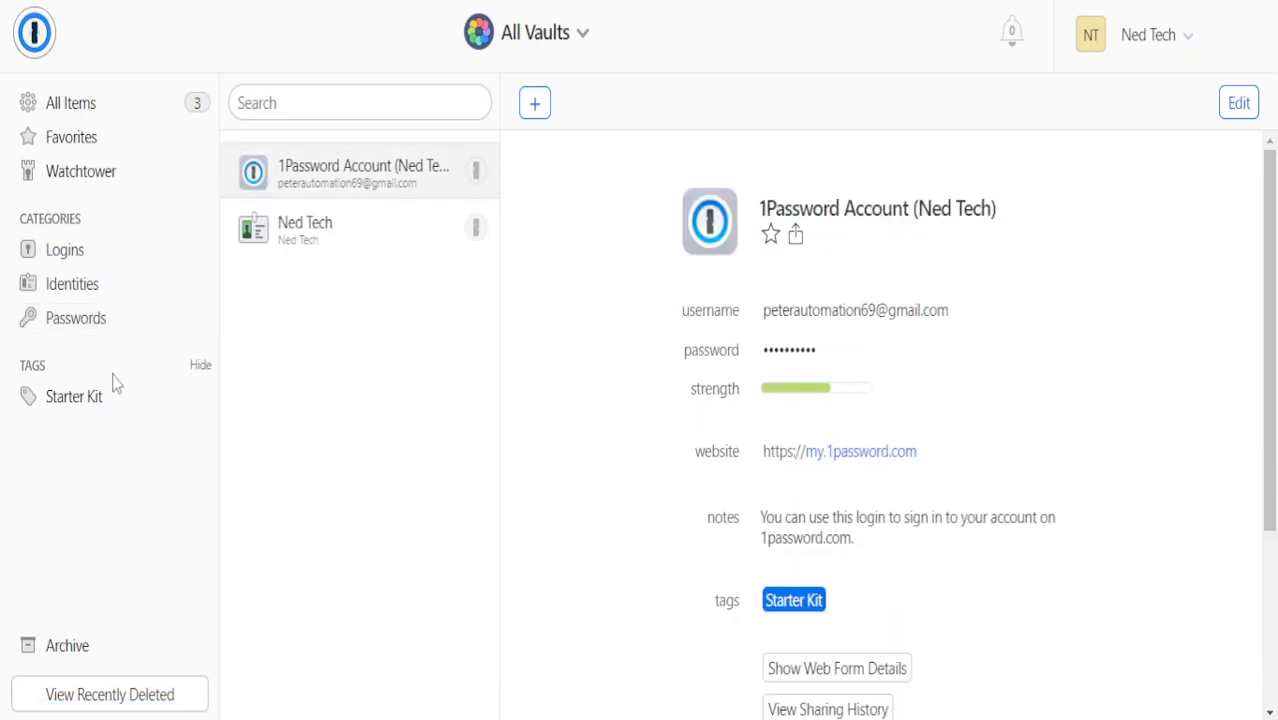
click(111, 108)
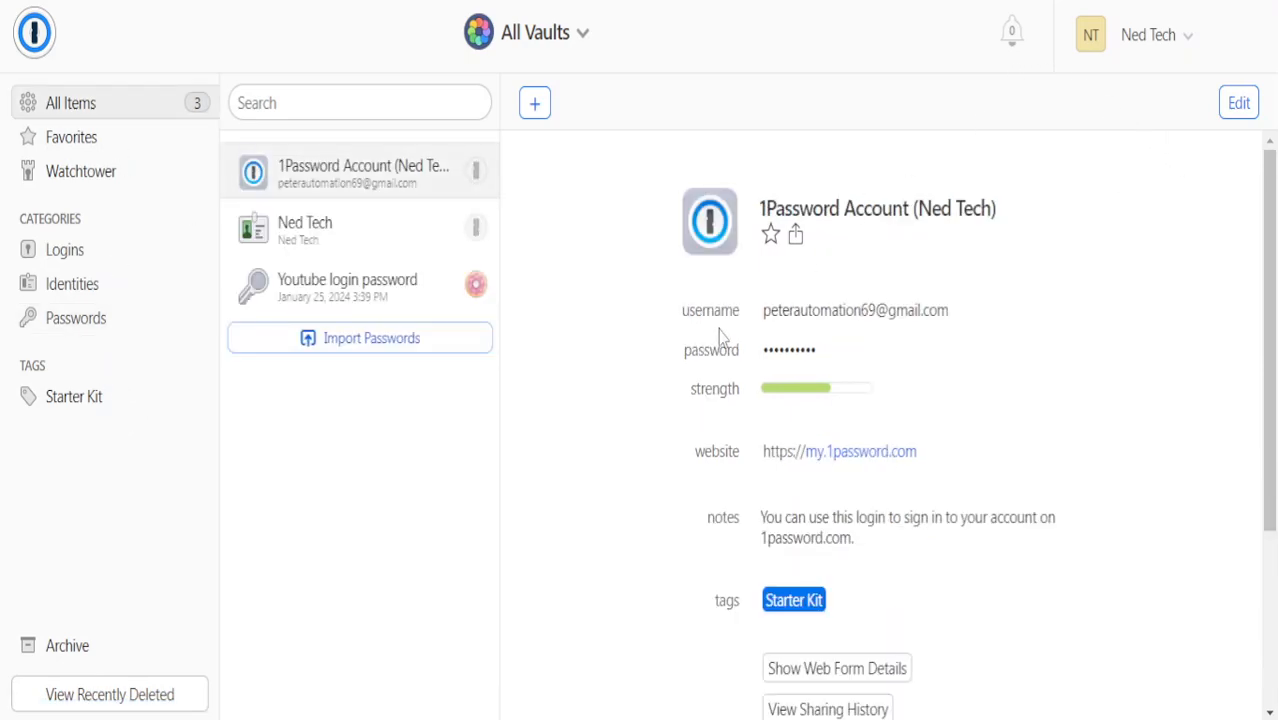
Open My Profile and review the account details, Emergency Kit, trusted devices and security options.
click(1147, 45)
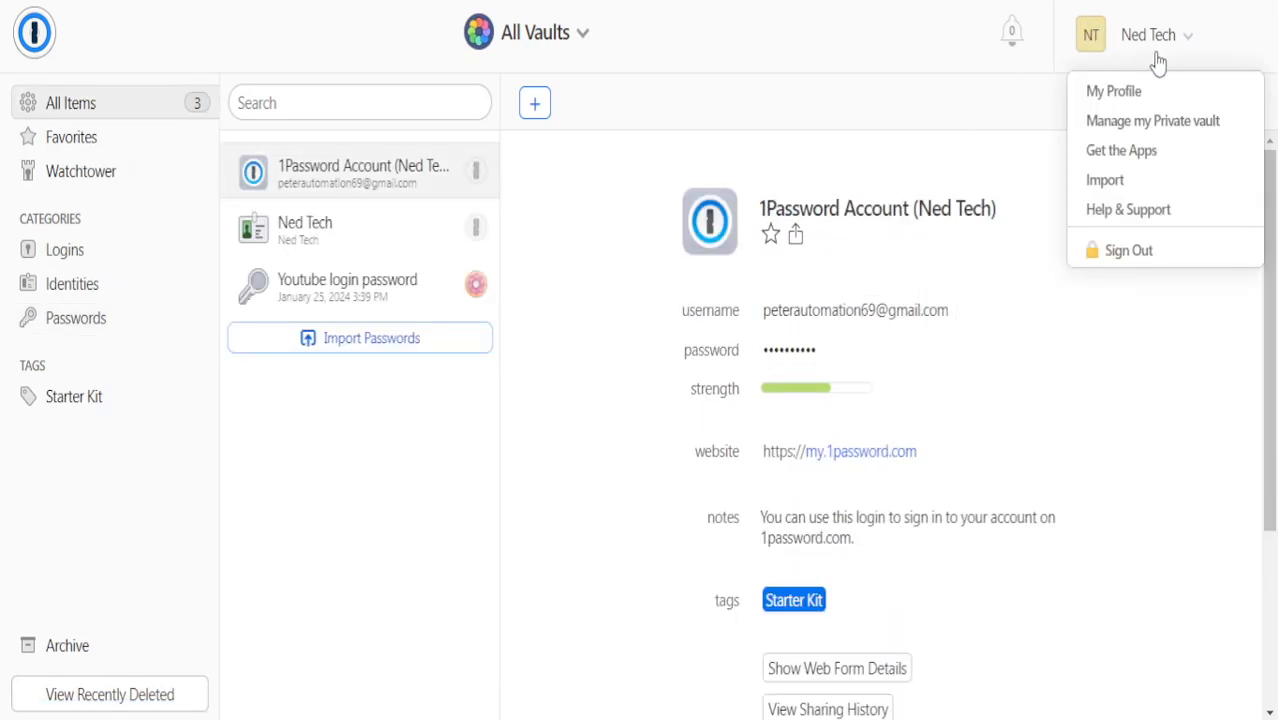
click(1116, 91)
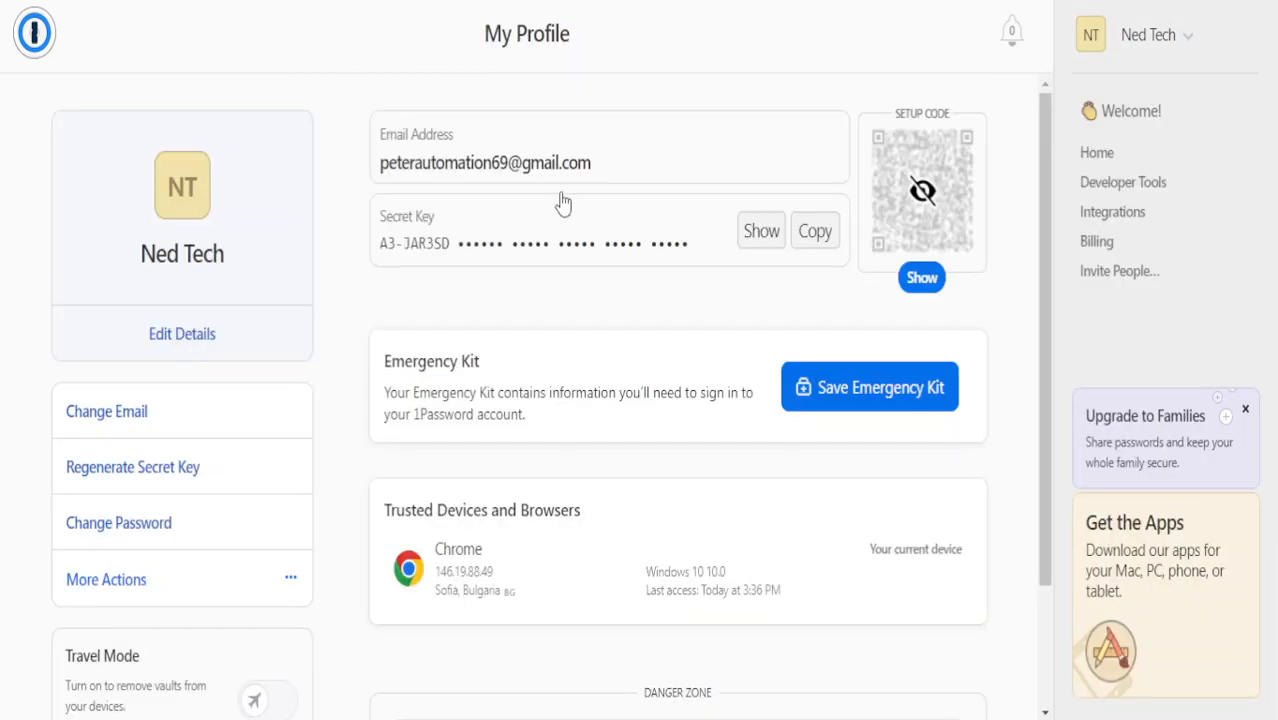
scroll(722, 171, down, 2)
scroll(482, 274, up, 2)
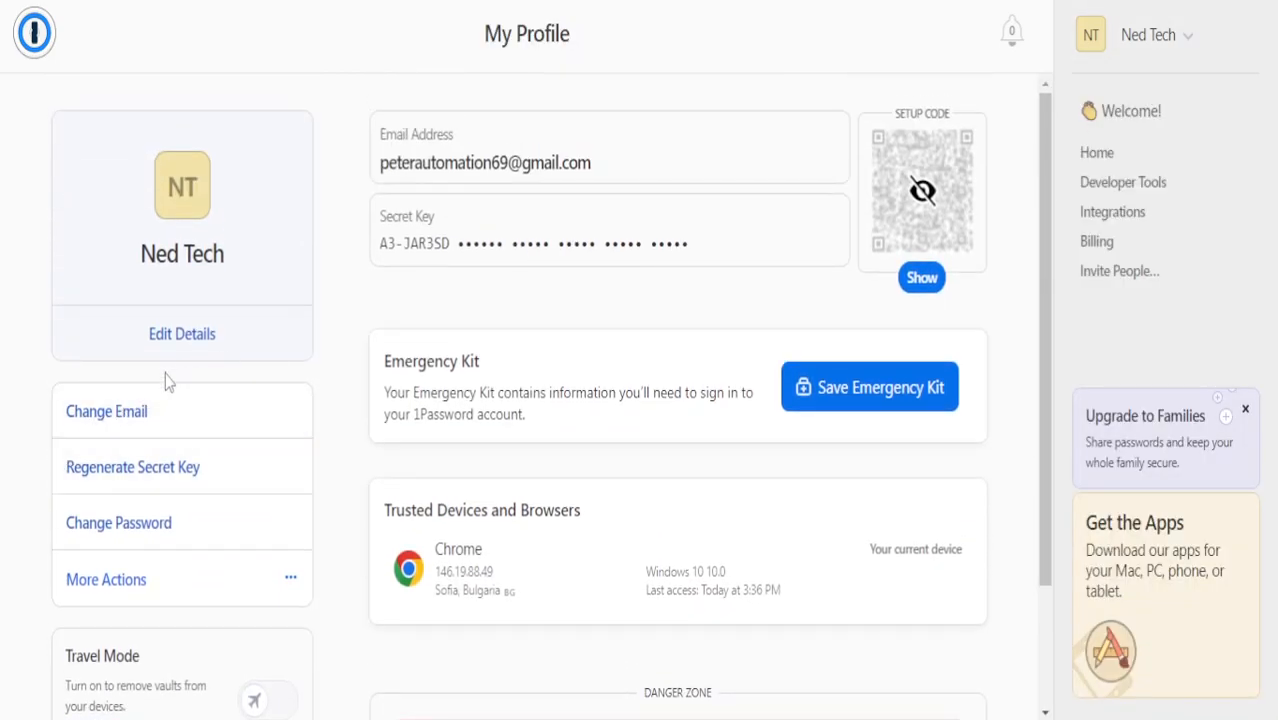
scroll(172, 355, down, 2)
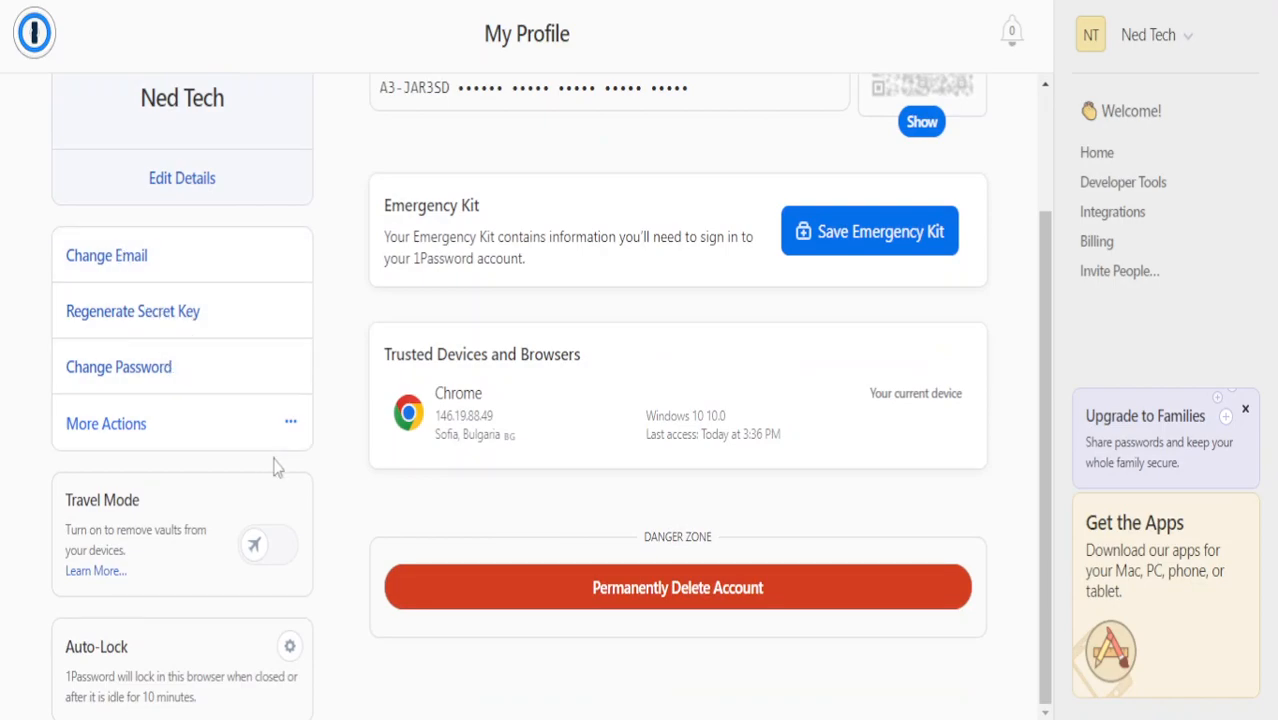
scroll(668, 331, up, 2)
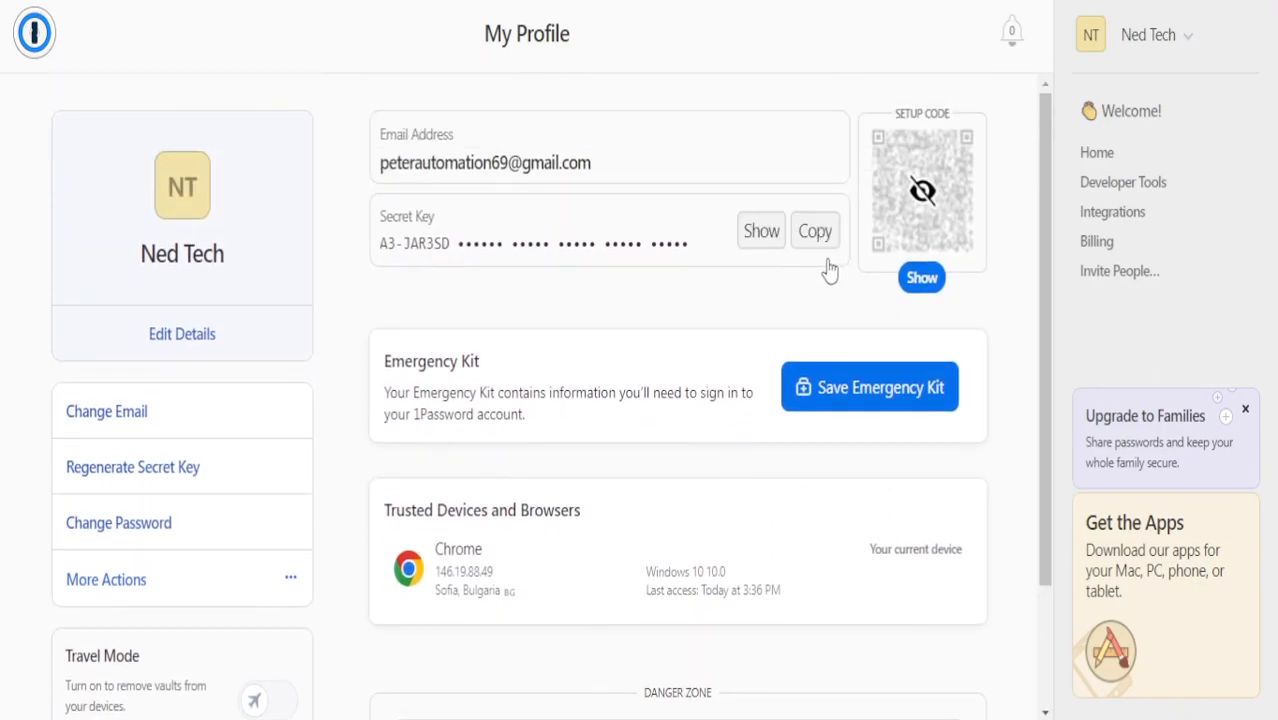
Edit the profile details and try the coloured grid and piano keys pictures as the avatar.
click(181, 334)
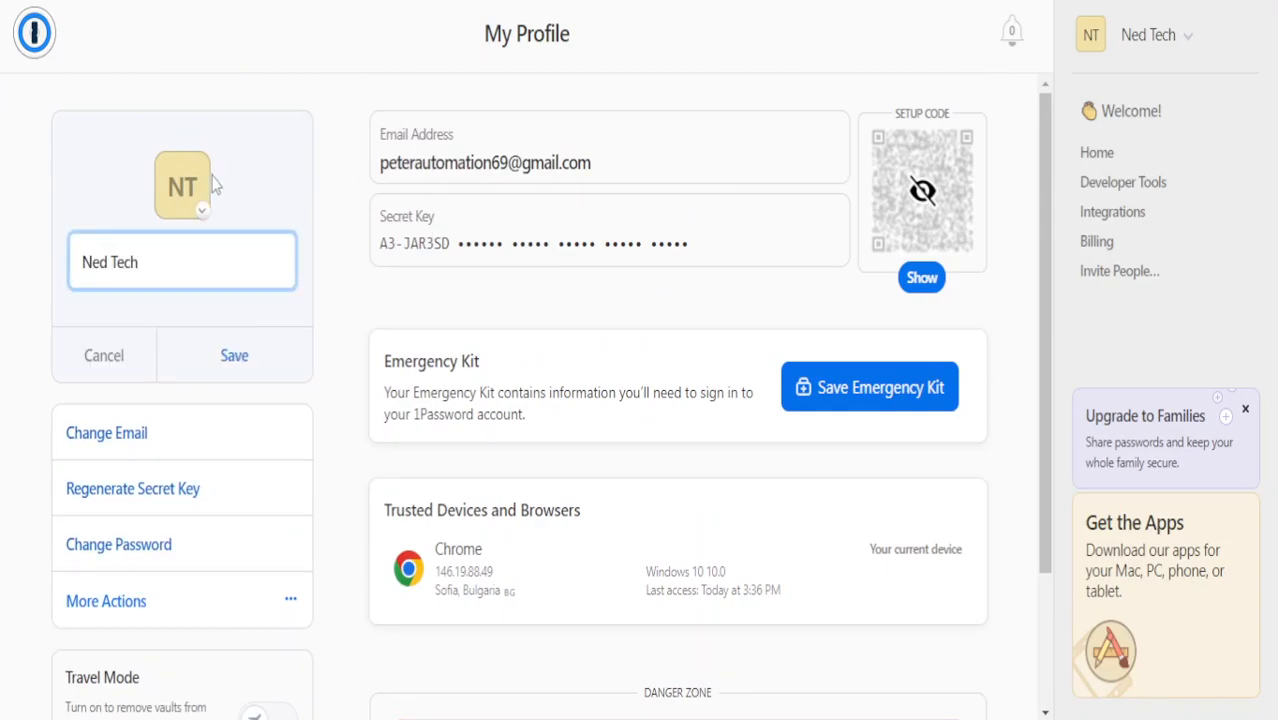
click(190, 186)
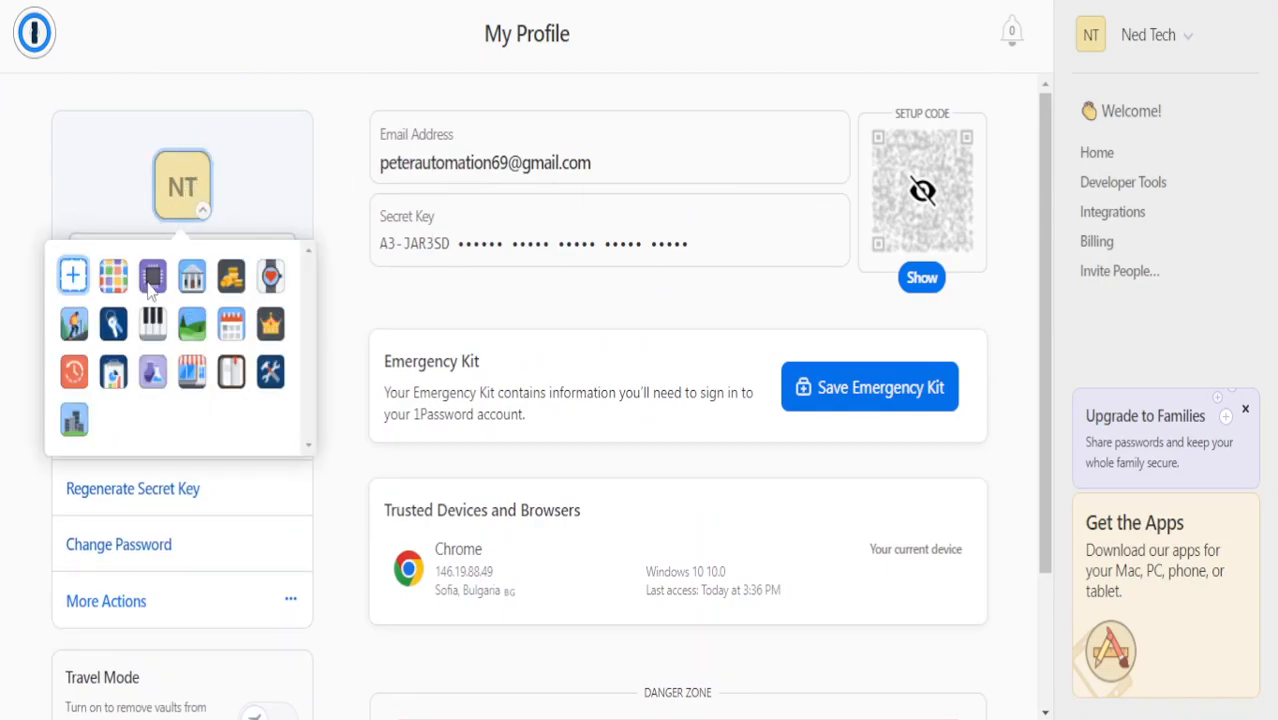
click(115, 282)
click(186, 193)
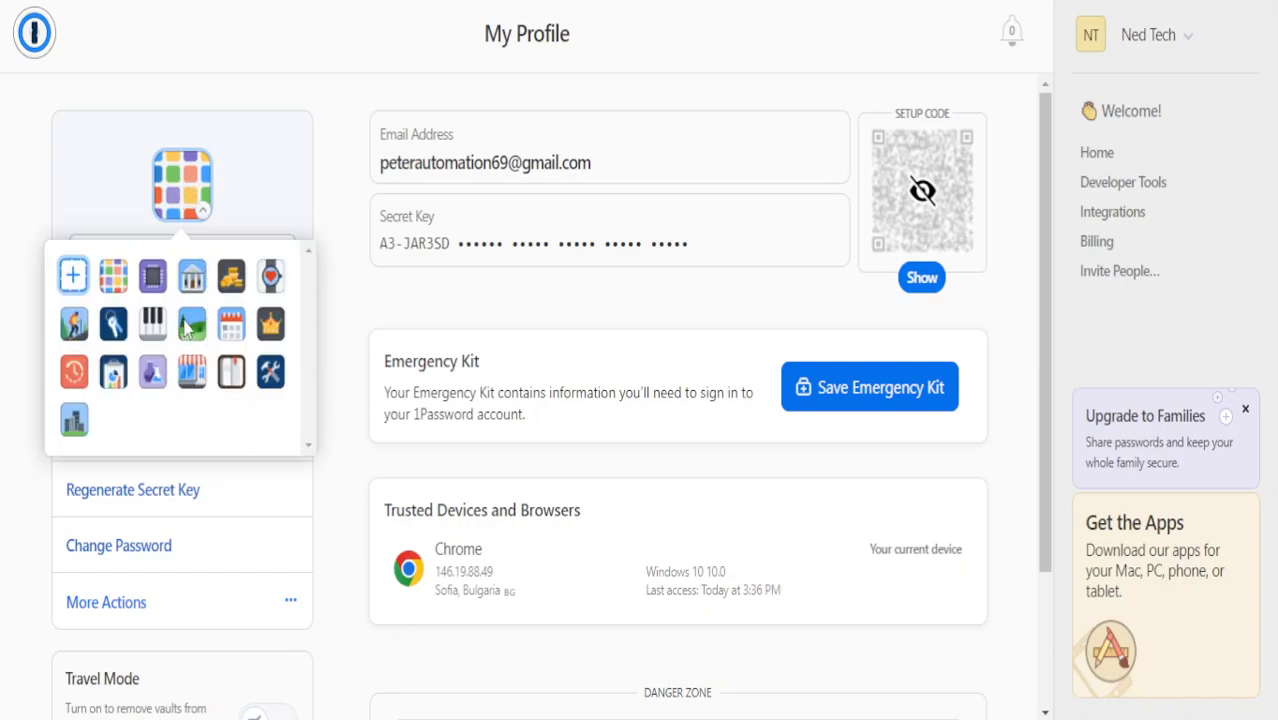
click(163, 333)
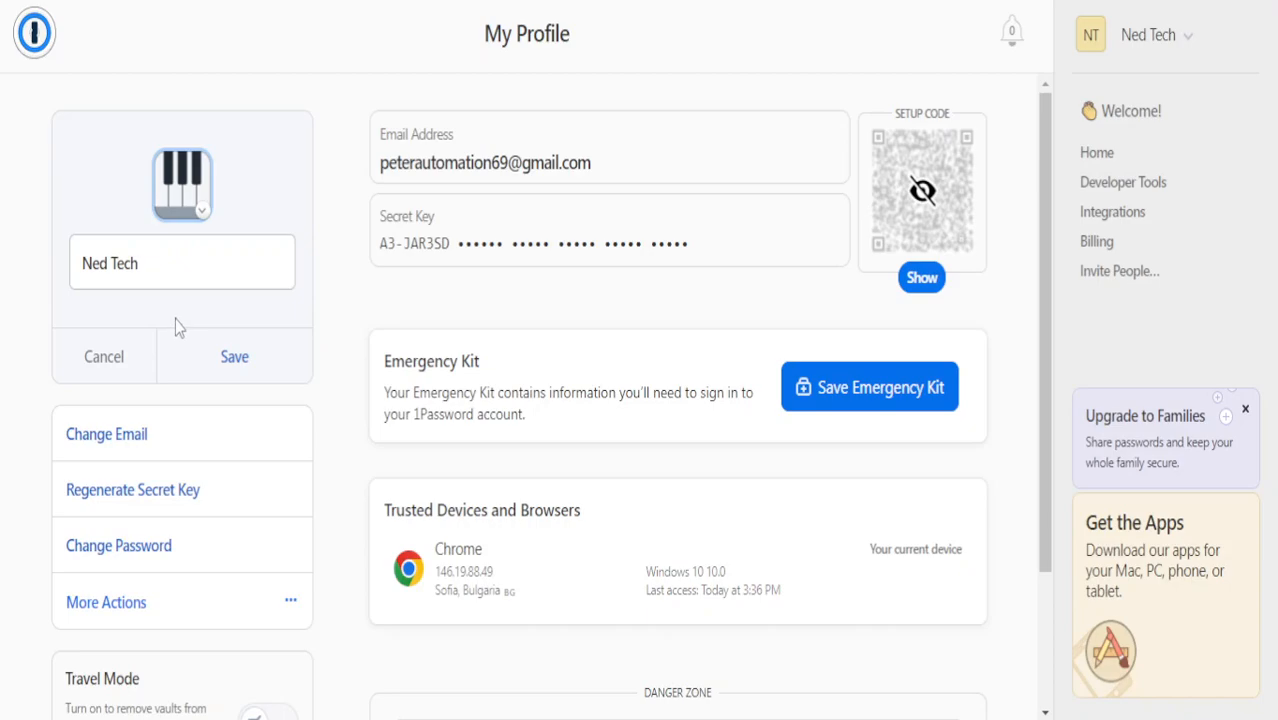
Check the option for adding a custom avatar picture, and close the avatar picker without choosing an image.
click(180, 208)
click(72, 276)
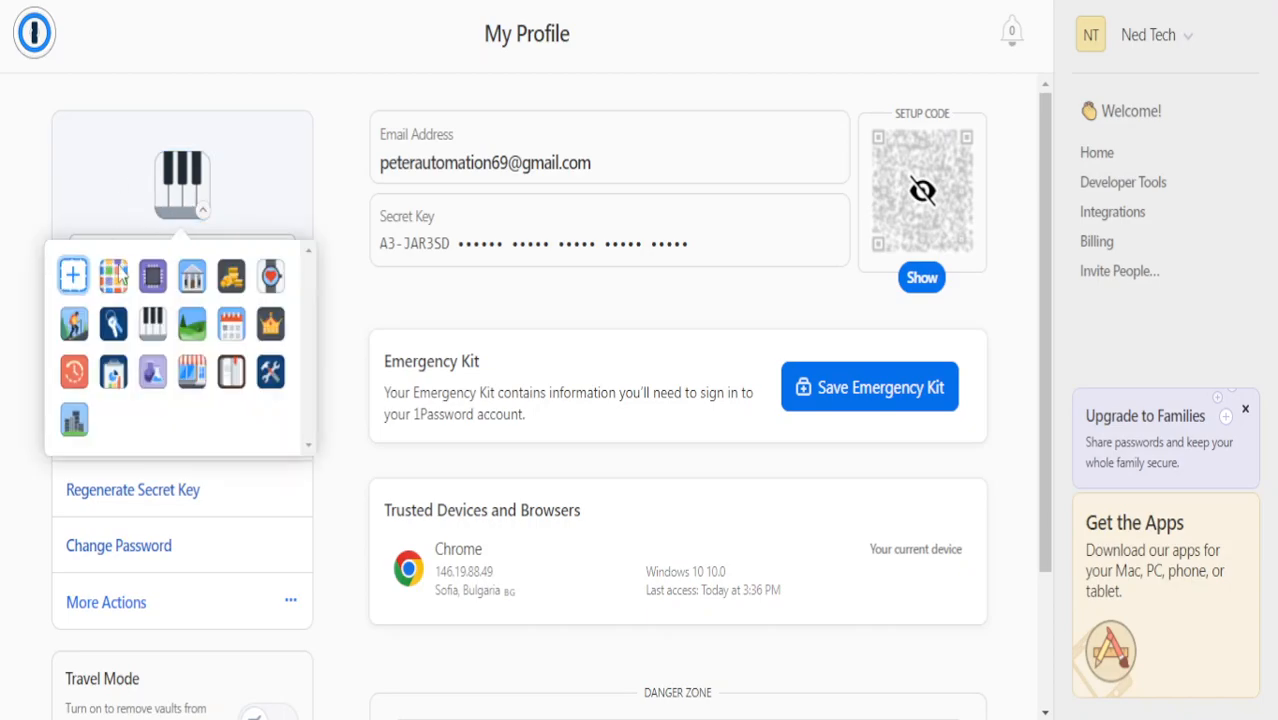
click(979, 148)
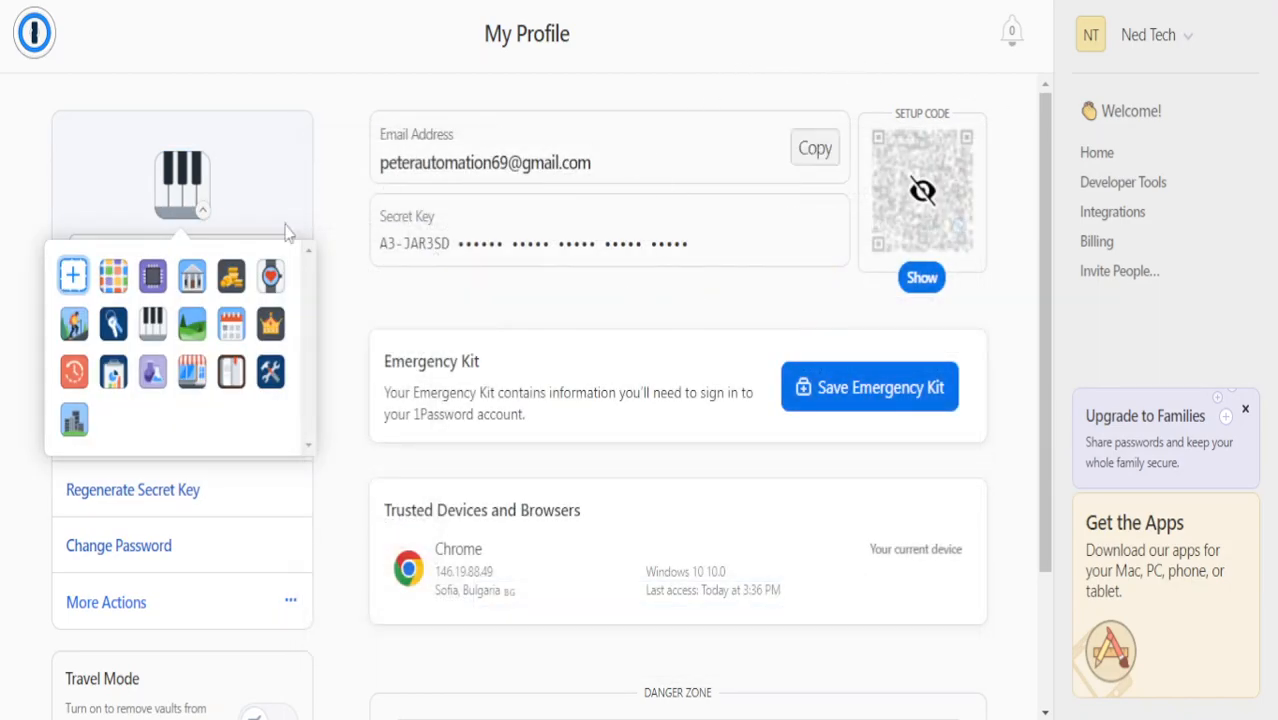
click(263, 193)
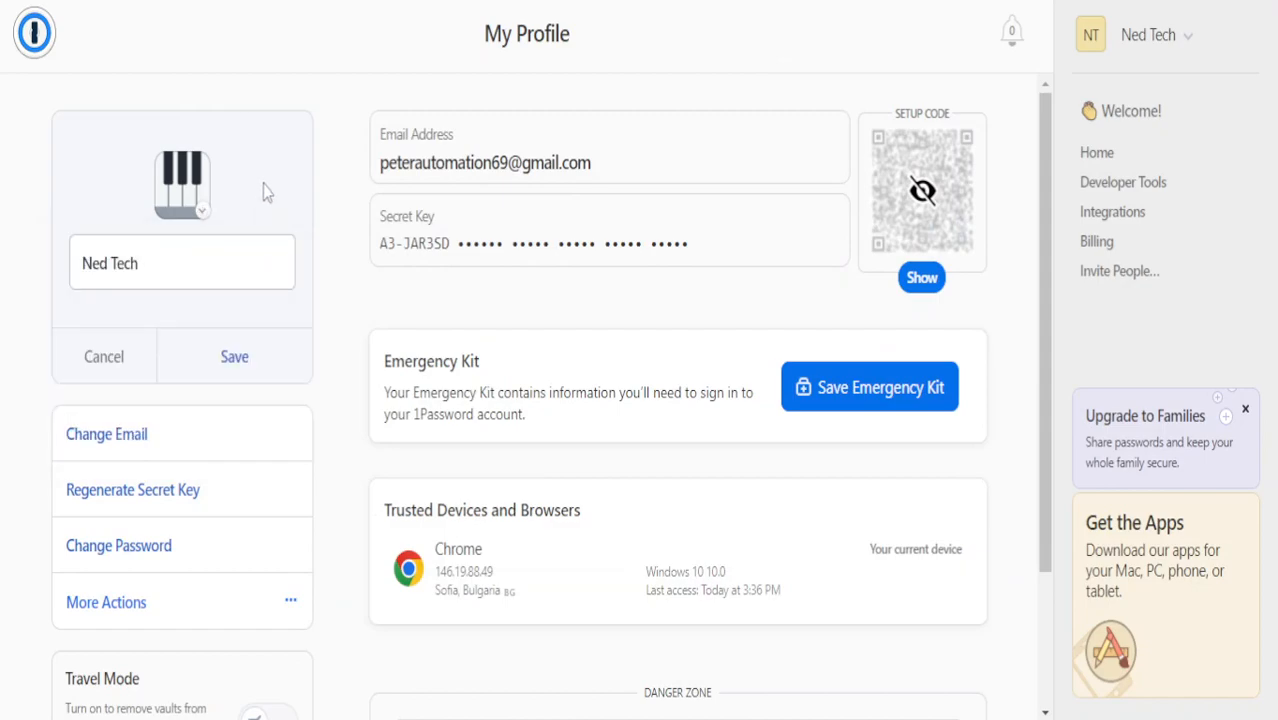
Check the options in the account menu and close it without choosing any.
mouse_move(489, 134)
click(1148, 46)
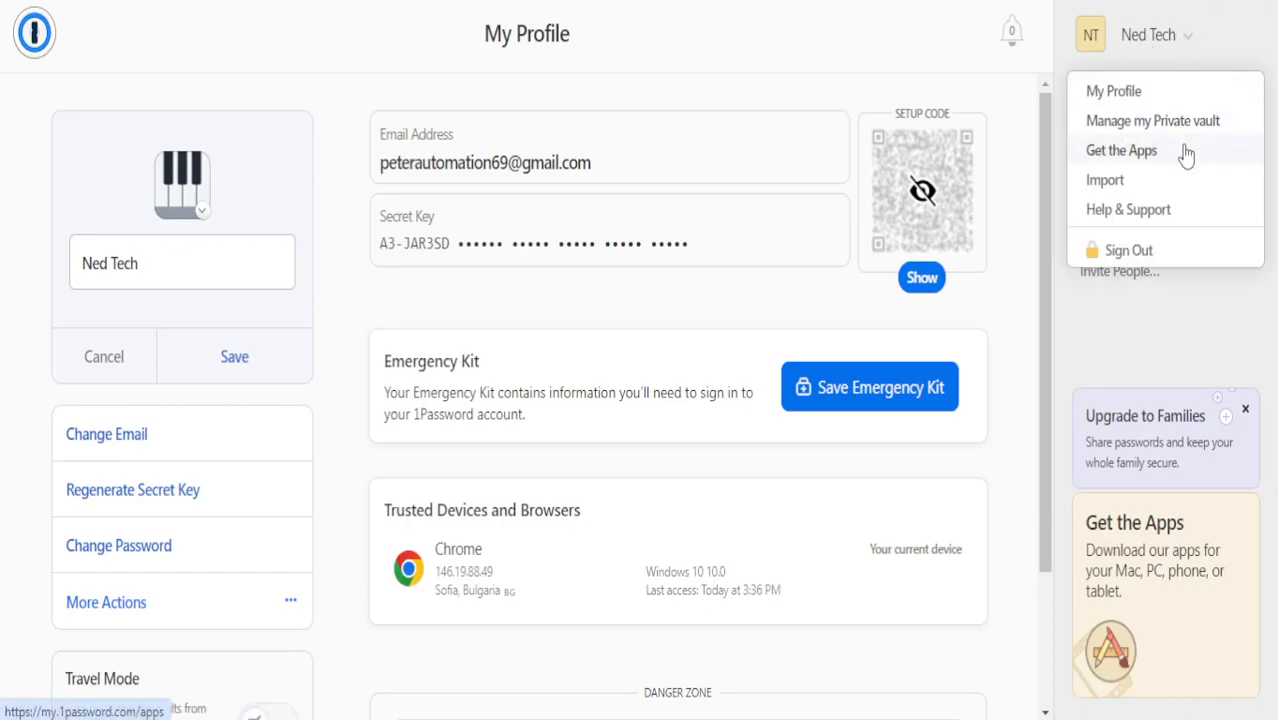
click(861, 38)
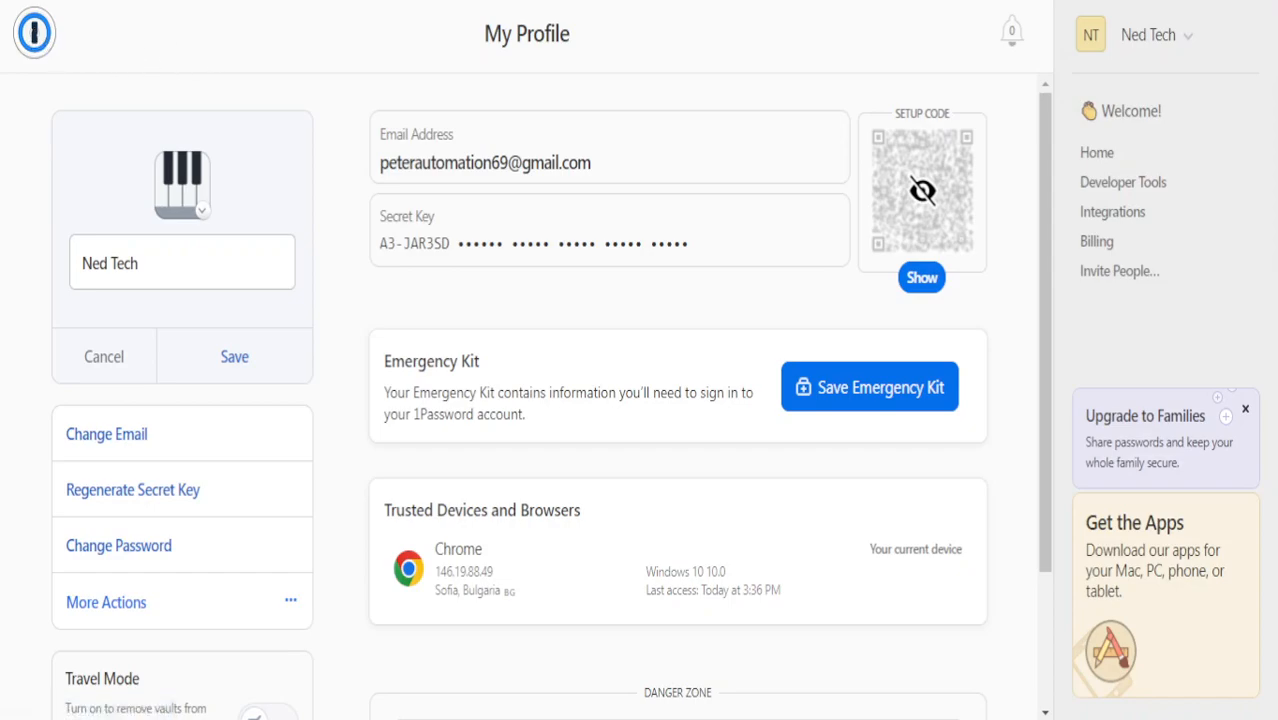
Return to the home page and open the payment details from the free trial notice.
click(34, 32)
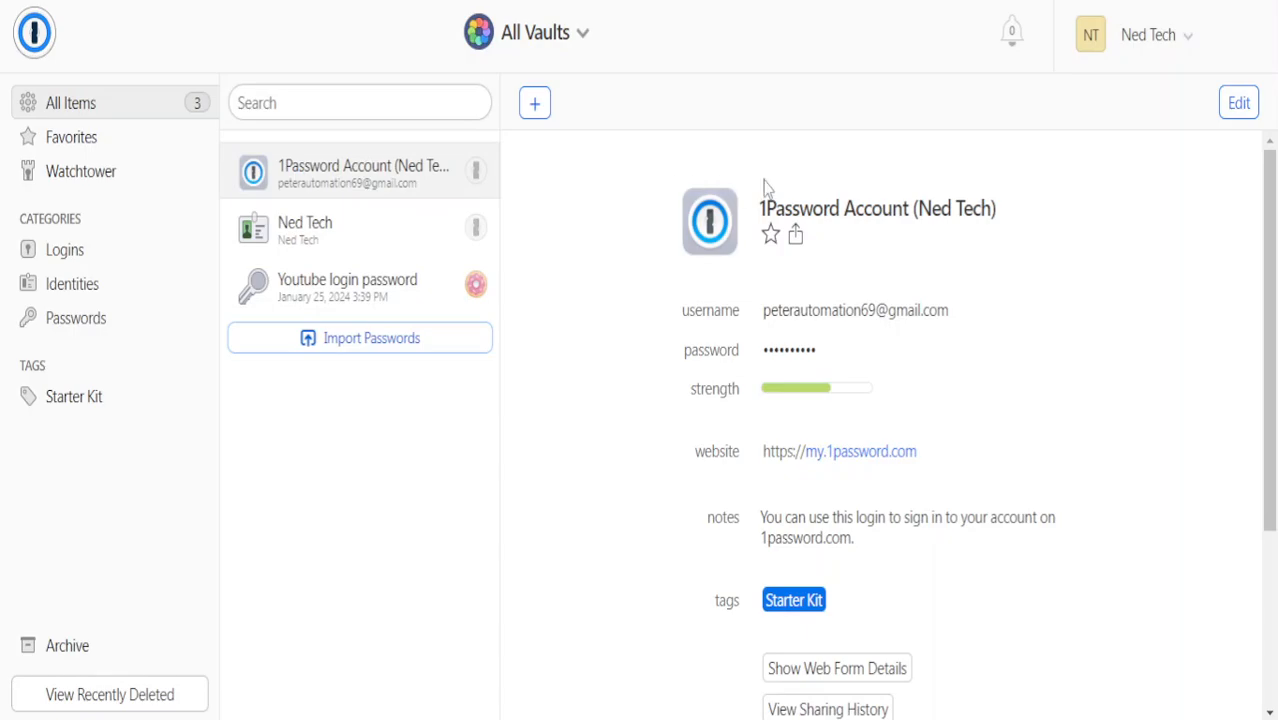
click(37, 57)
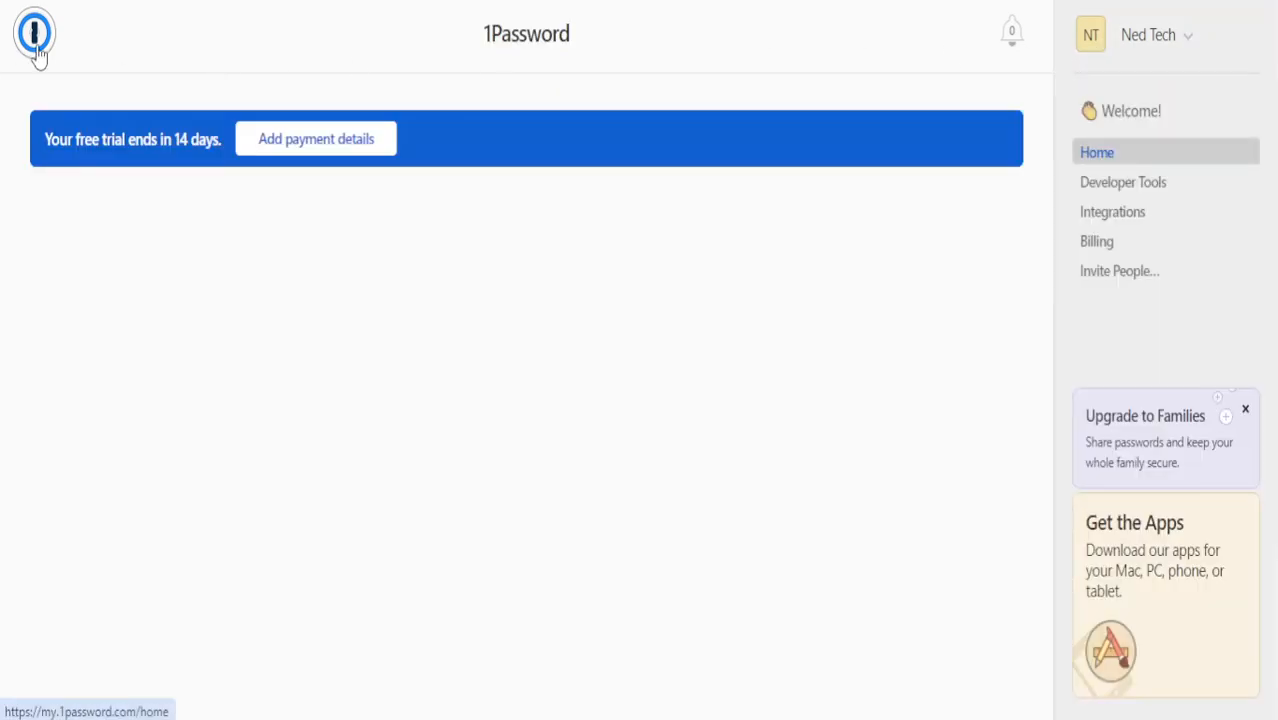
click(342, 148)
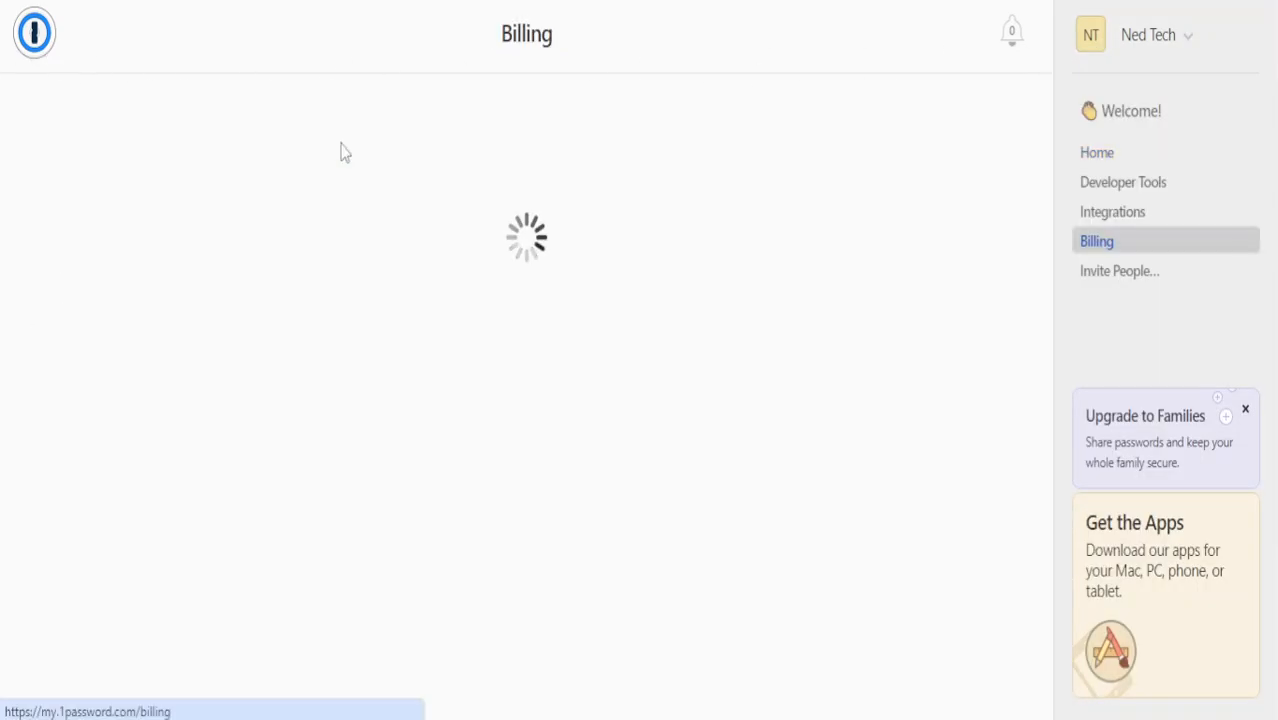
Examine the trial status, payment methods, subscription price and included features on the Billing page.
scroll(731, 220, down, 4)
scroll(735, 243, up, 4)
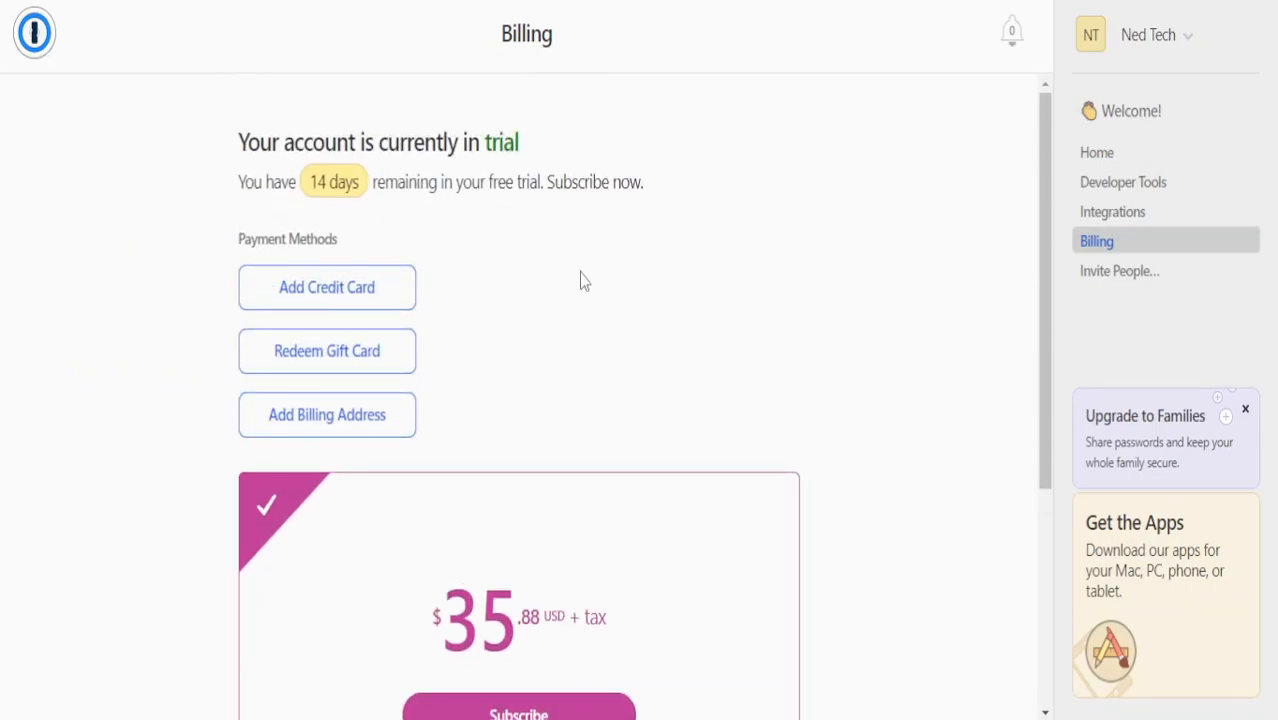
scroll(392, 332, down, 4)
drag(434, 215, 576, 247)
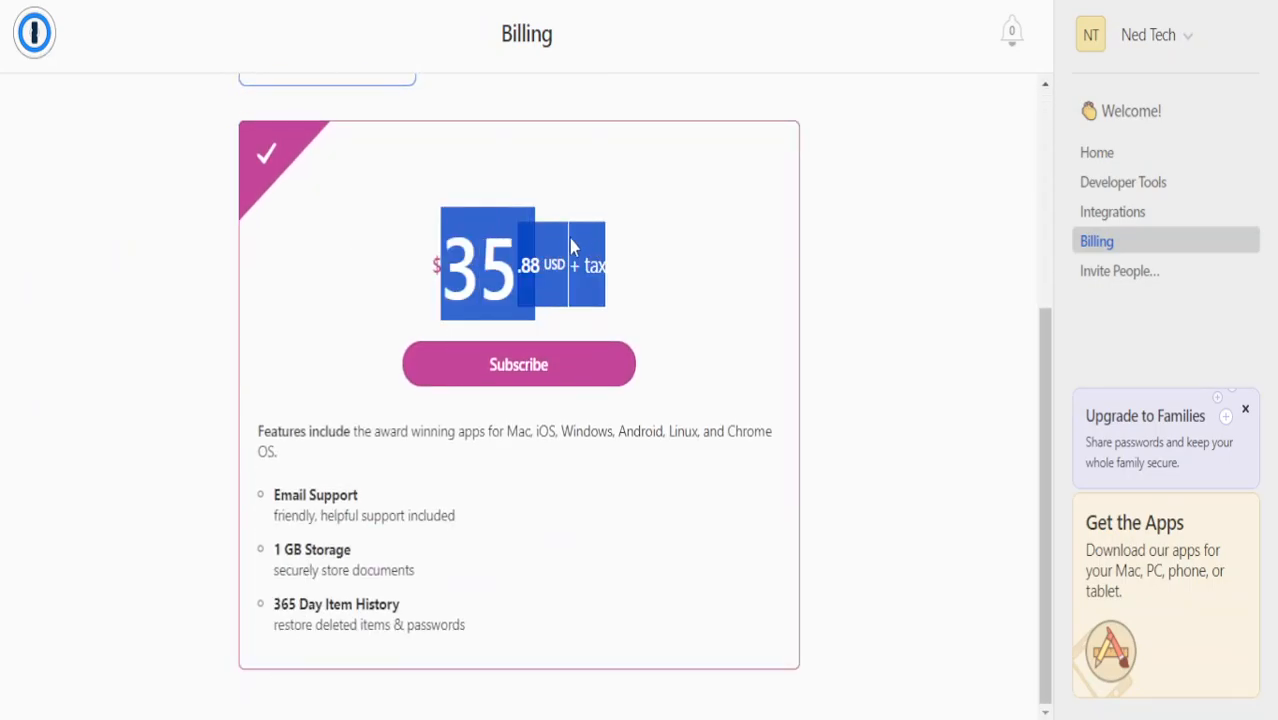
click(562, 297)
scroll(722, 391, up, 4)
scroll(713, 403, down, 4)
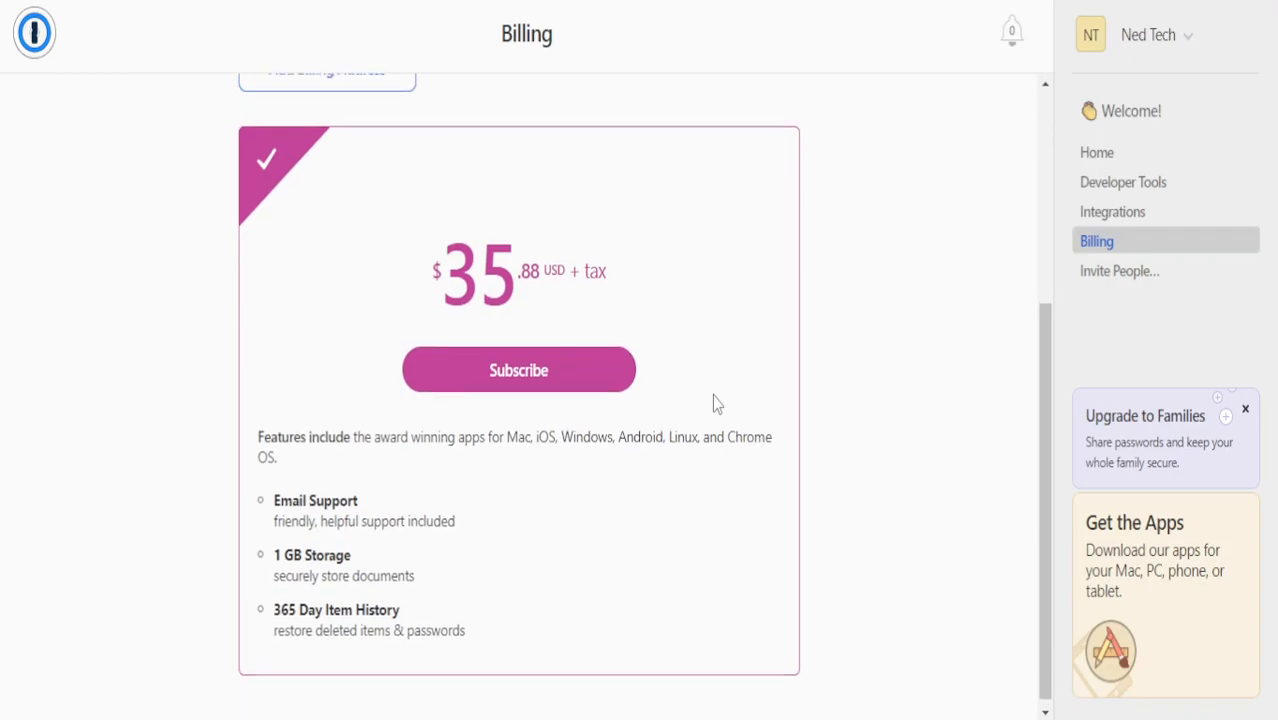
scroll(704, 420, up, 4)
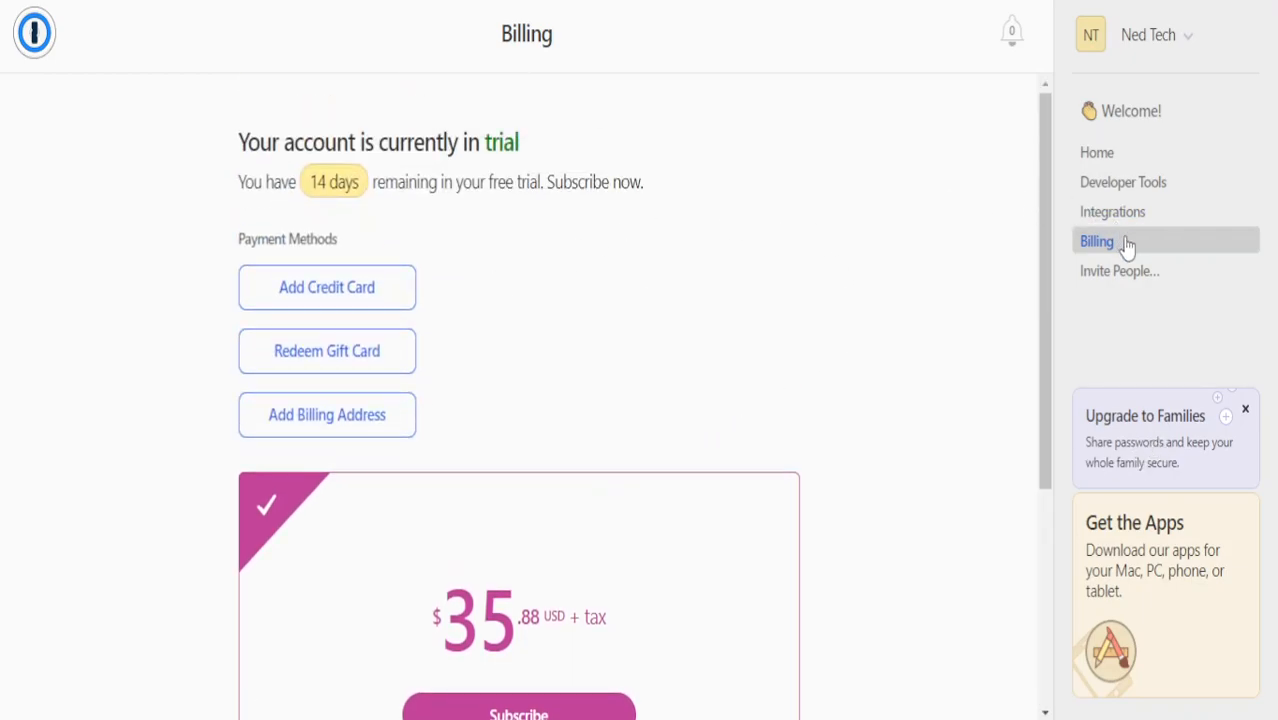
Check the Families and Teams upgrade options, cancel the upgrade offer, and open Get the Apps.
click(1150, 431)
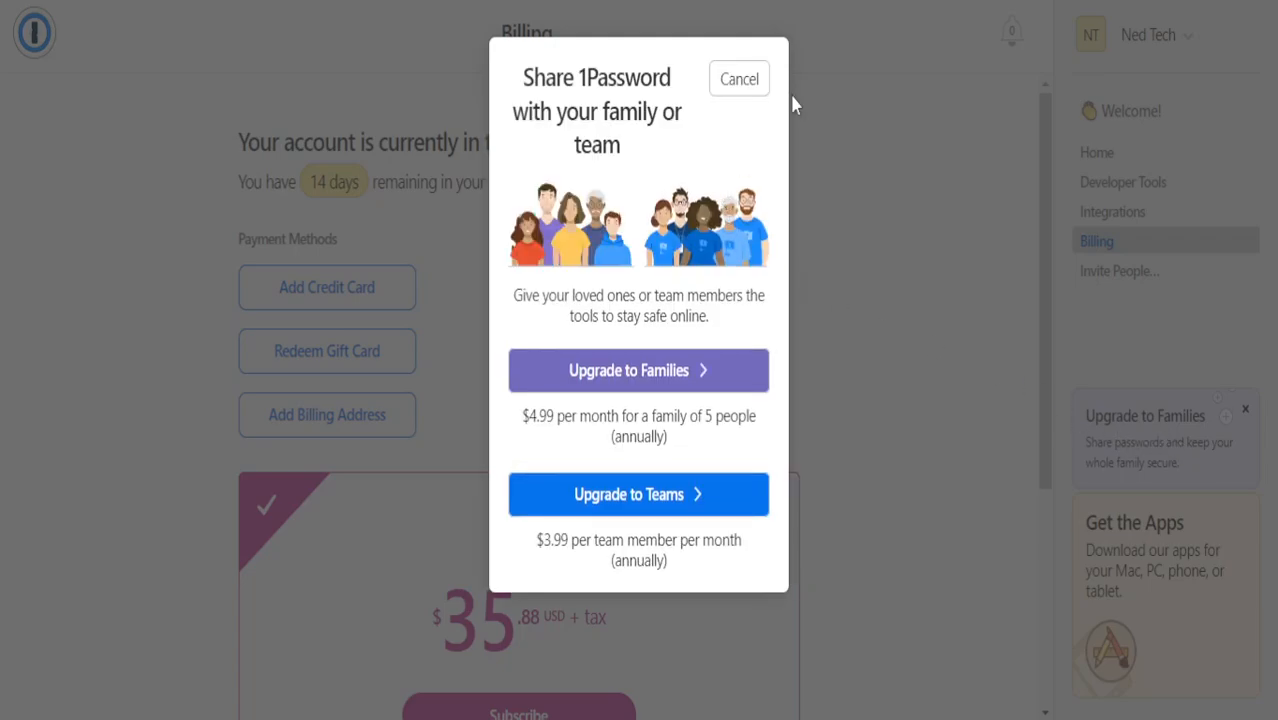
click(740, 80)
click(1170, 565)
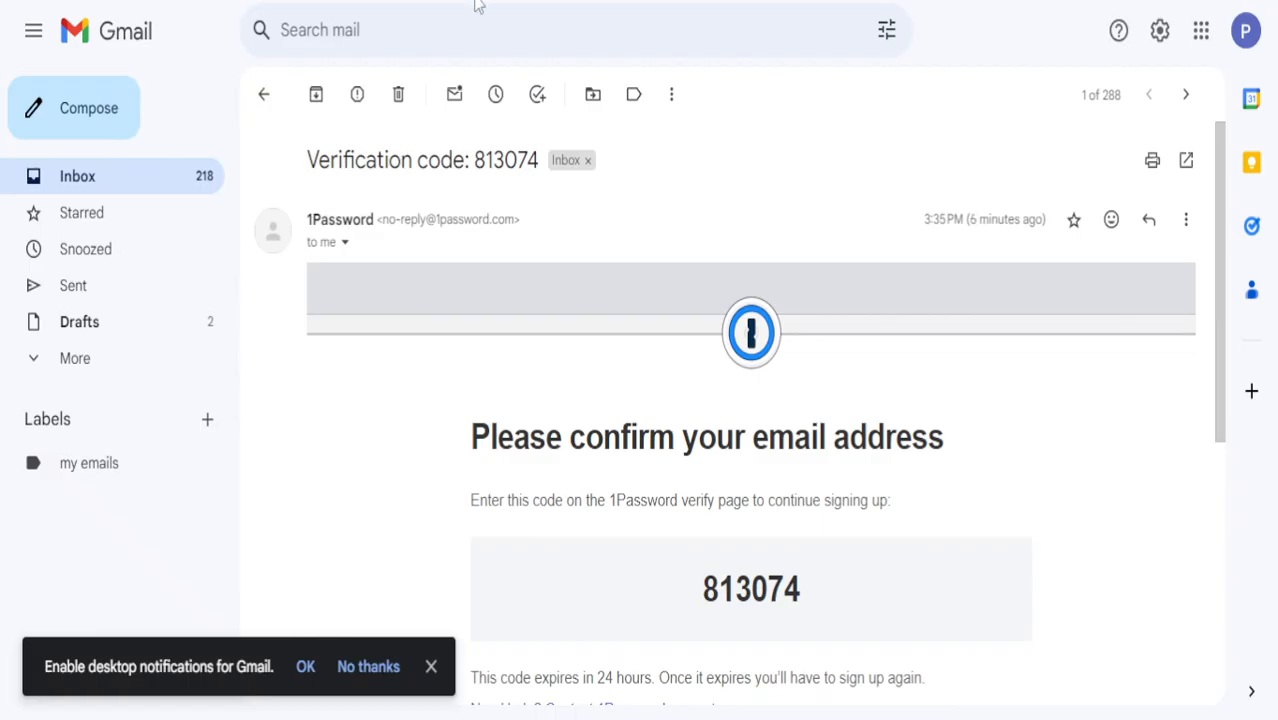
Search the web for "1password Plans" and open the 1Password "Pricing & free trial" page.
text(1passw)
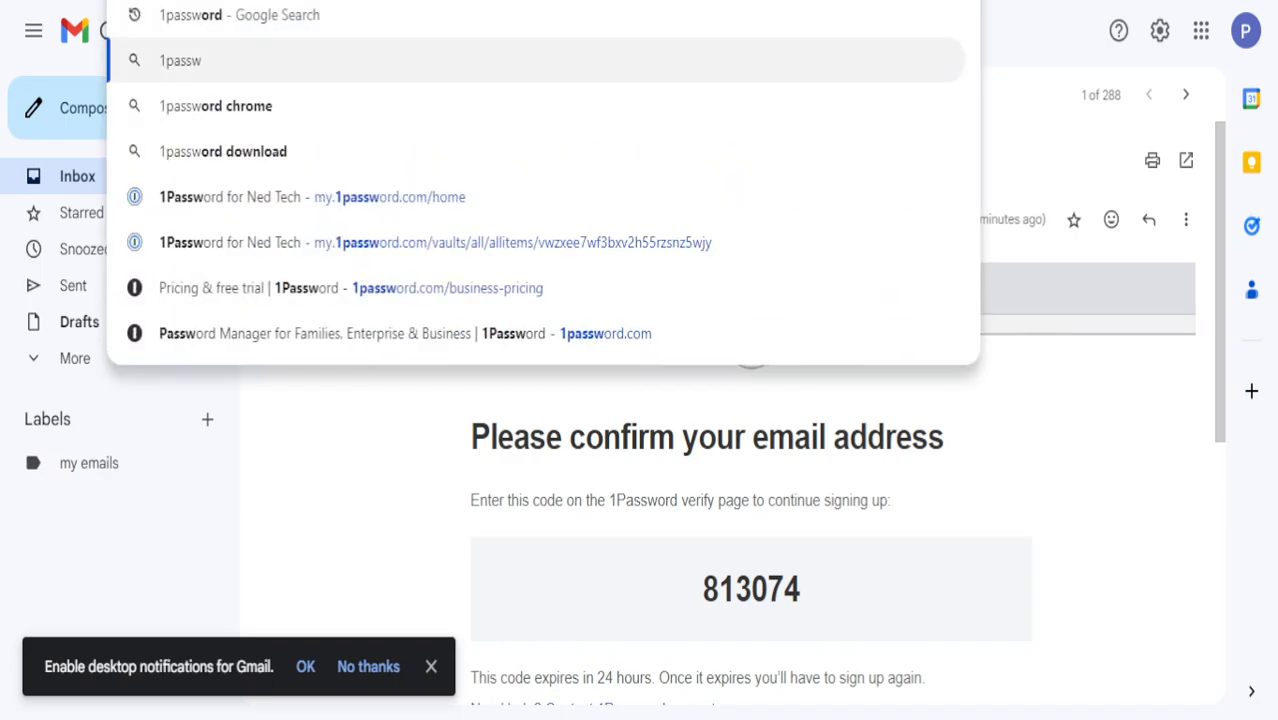
text(ord)
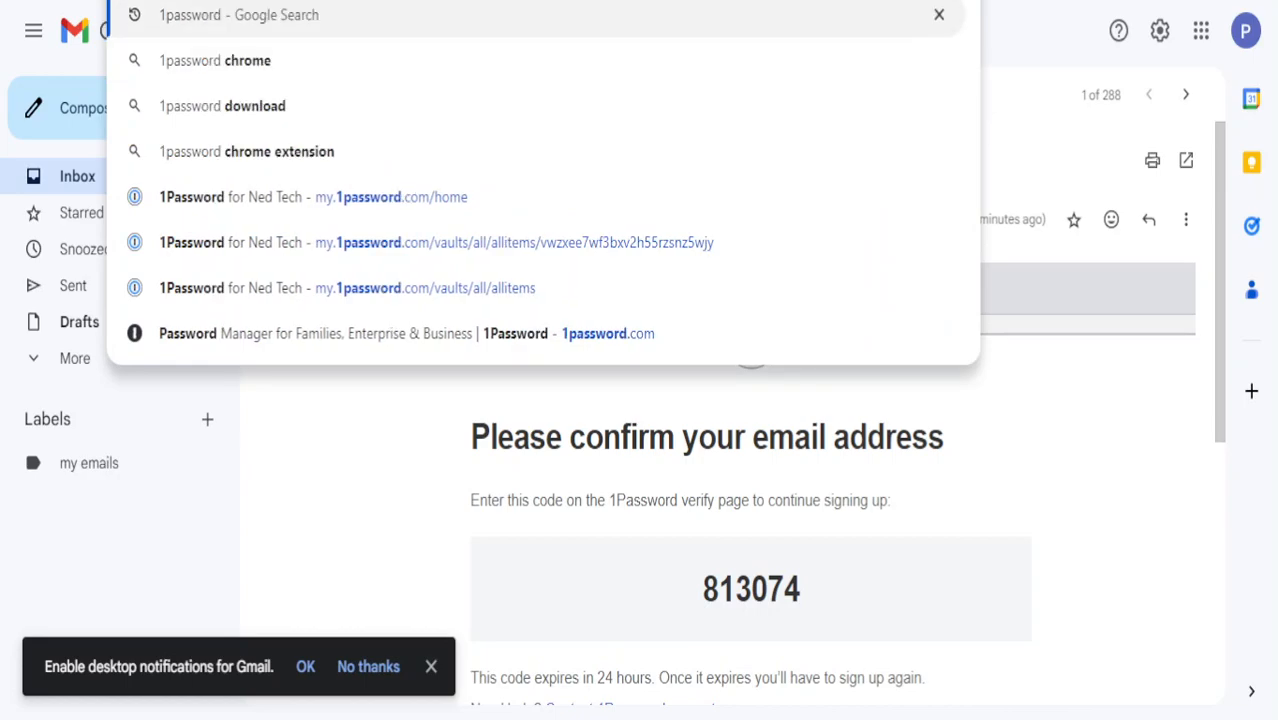
text( plans)
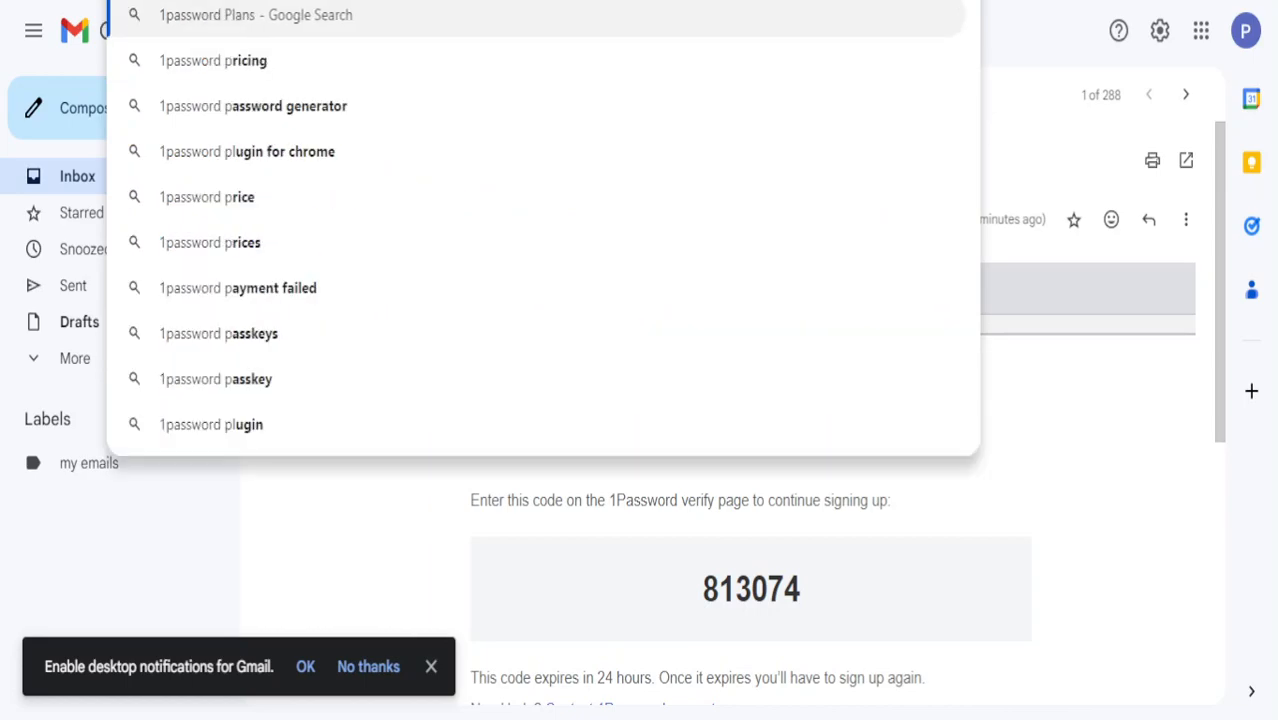
key(Return)
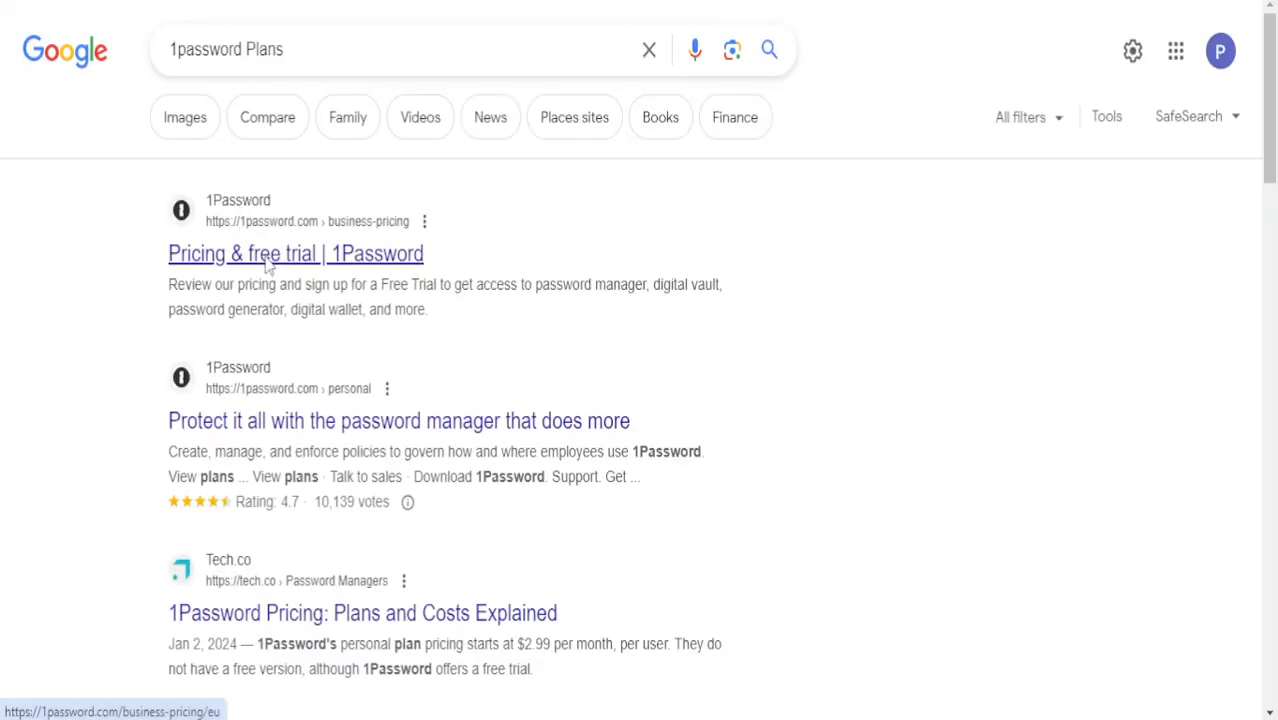
click(268, 254)
Examine the prices and included features of the Individual, Families, Teams Starter Pack and Business plans.
scroll(437, 265, down, 1)
scroll(437, 265, down, 1)
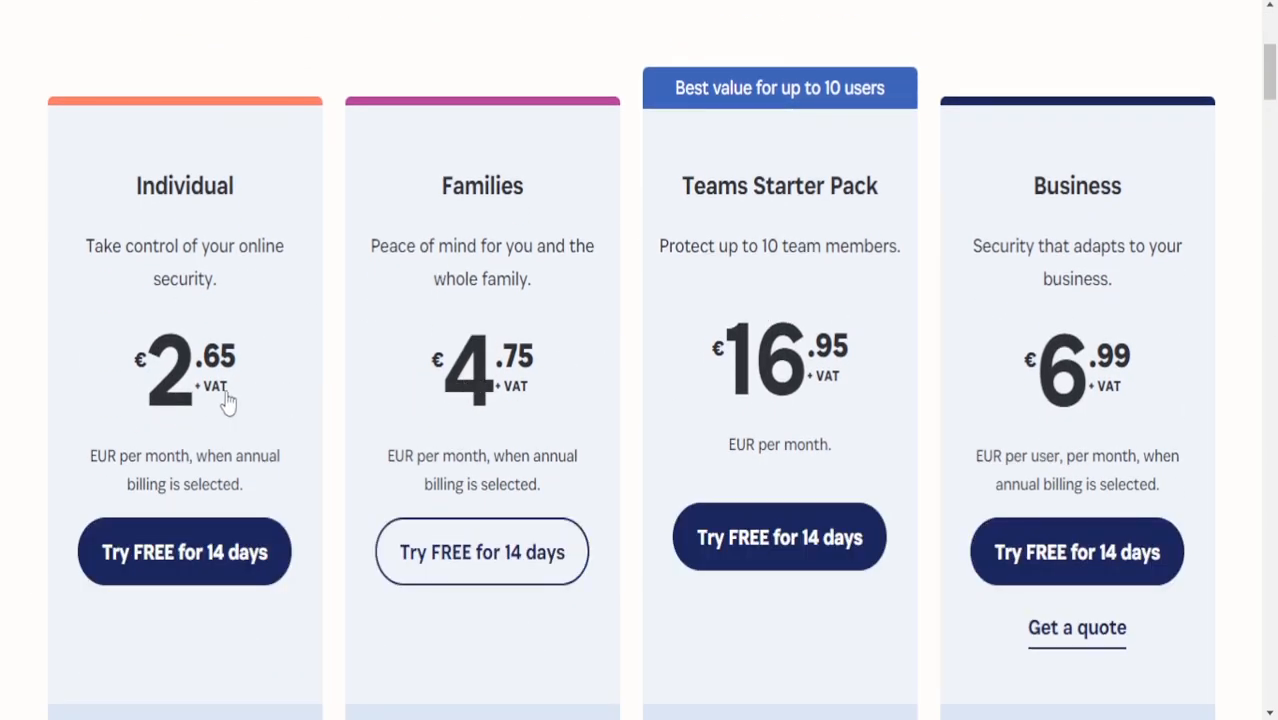
scroll(470, 356, down, 7)
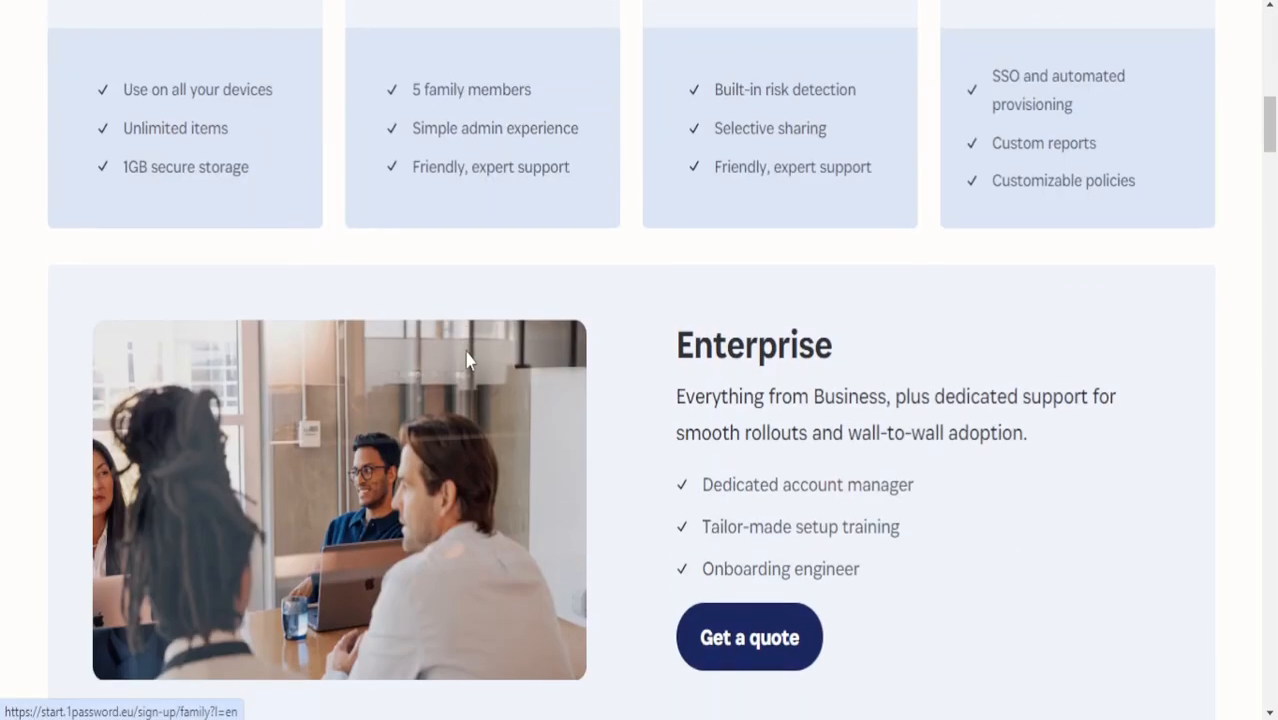
scroll(470, 356, up, 8)
scroll(353, 383, down, 1)
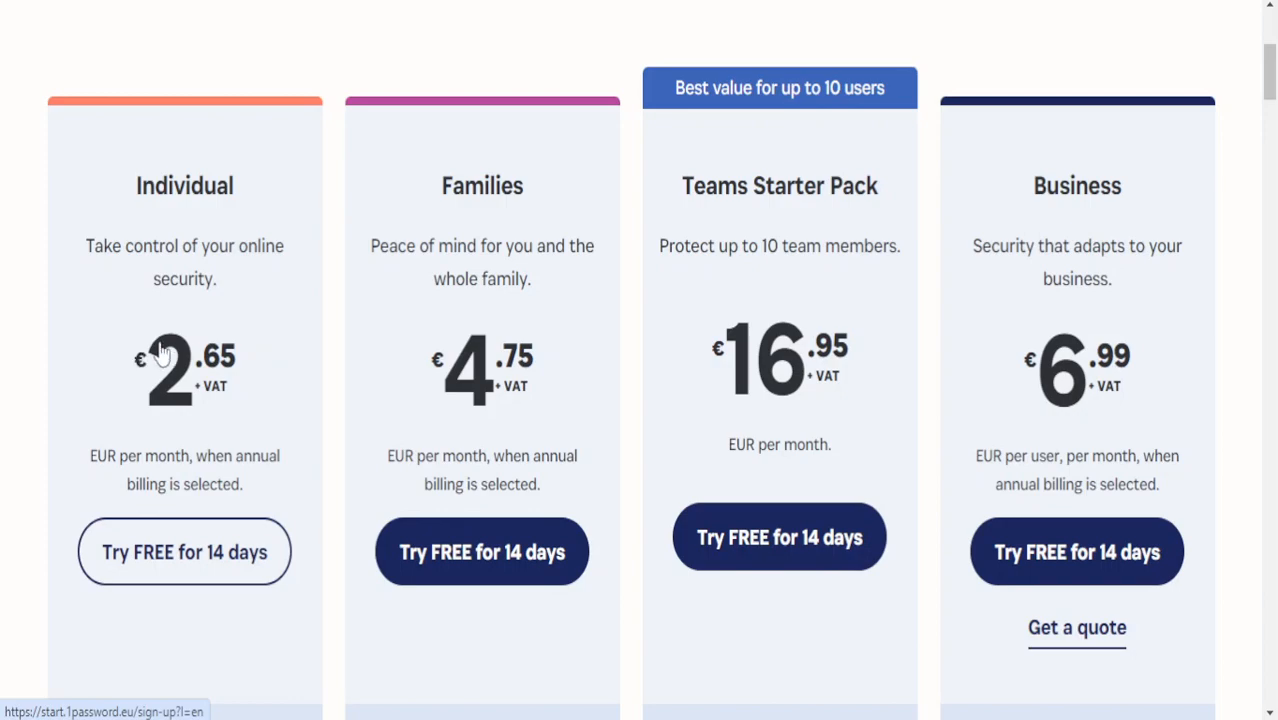
scroll(500, 338, down, 1)
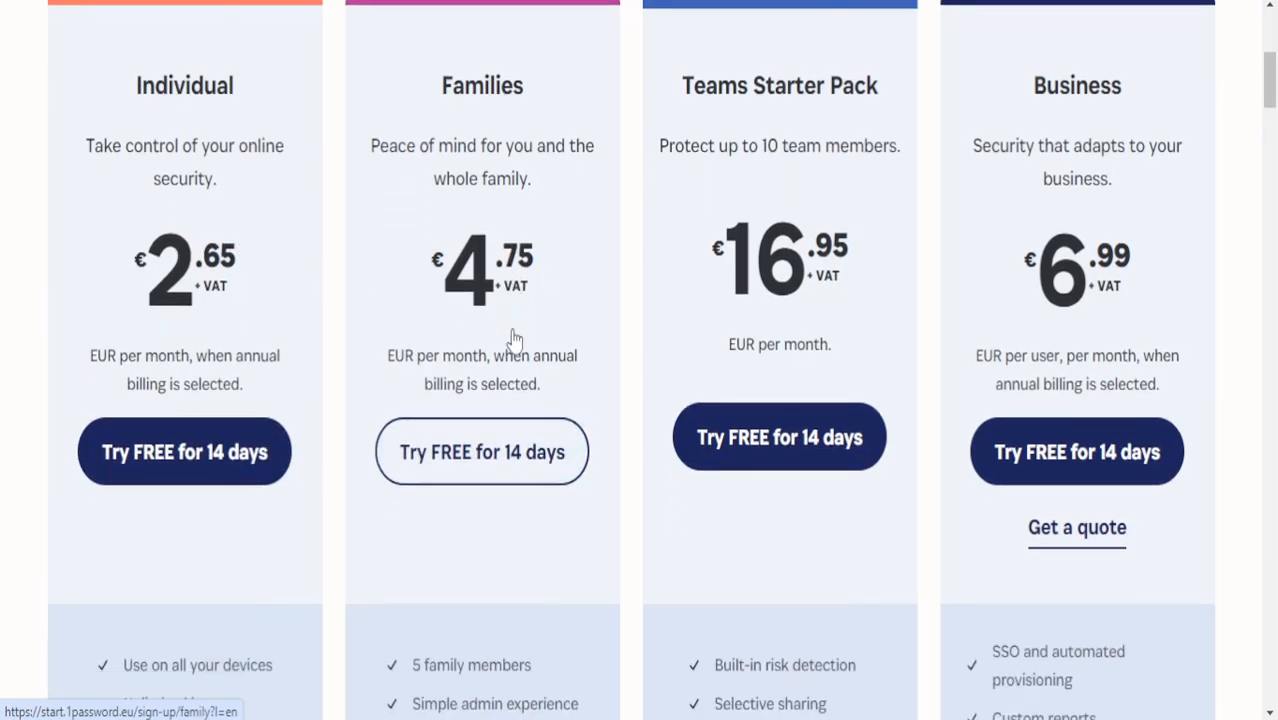
scroll(545, 290, up, 1)
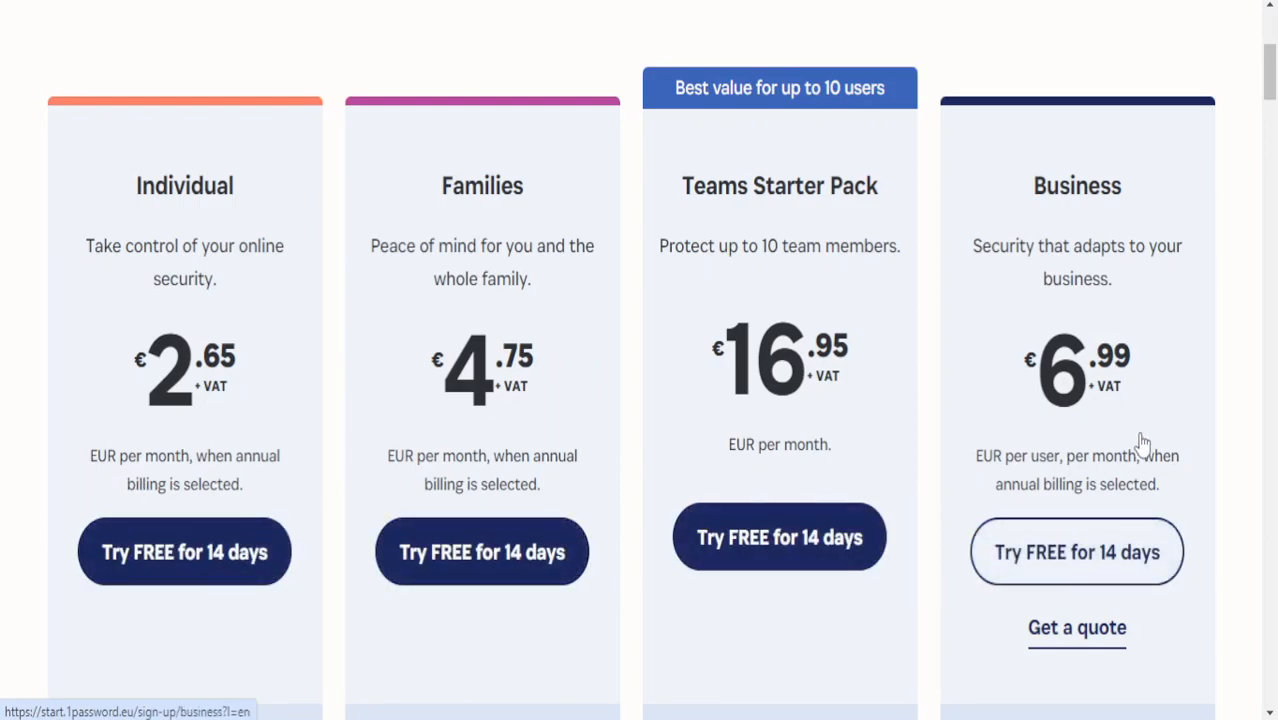
scroll(1135, 436, down, 3)
scroll(1004, 285, down, 3)
scroll(1000, 300, up, 4)
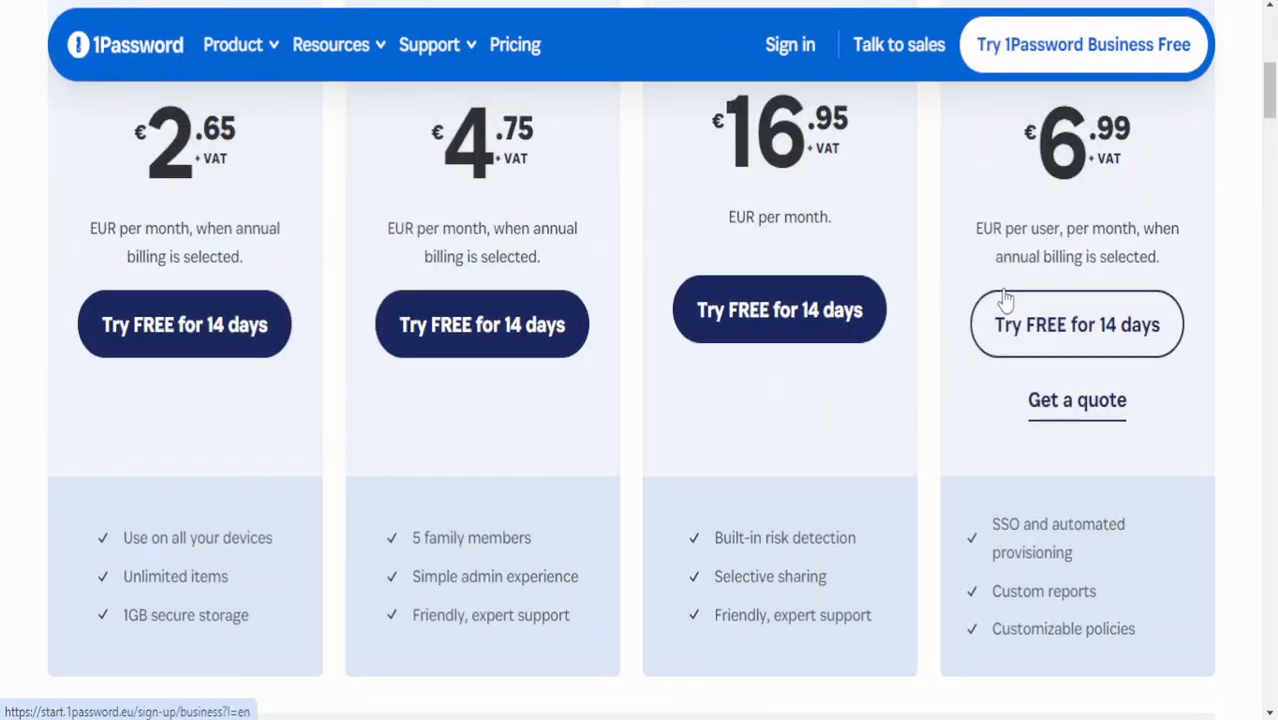
Open the Business plan's quote request, look over its form and go back to the pricing page.
click(1101, 419)
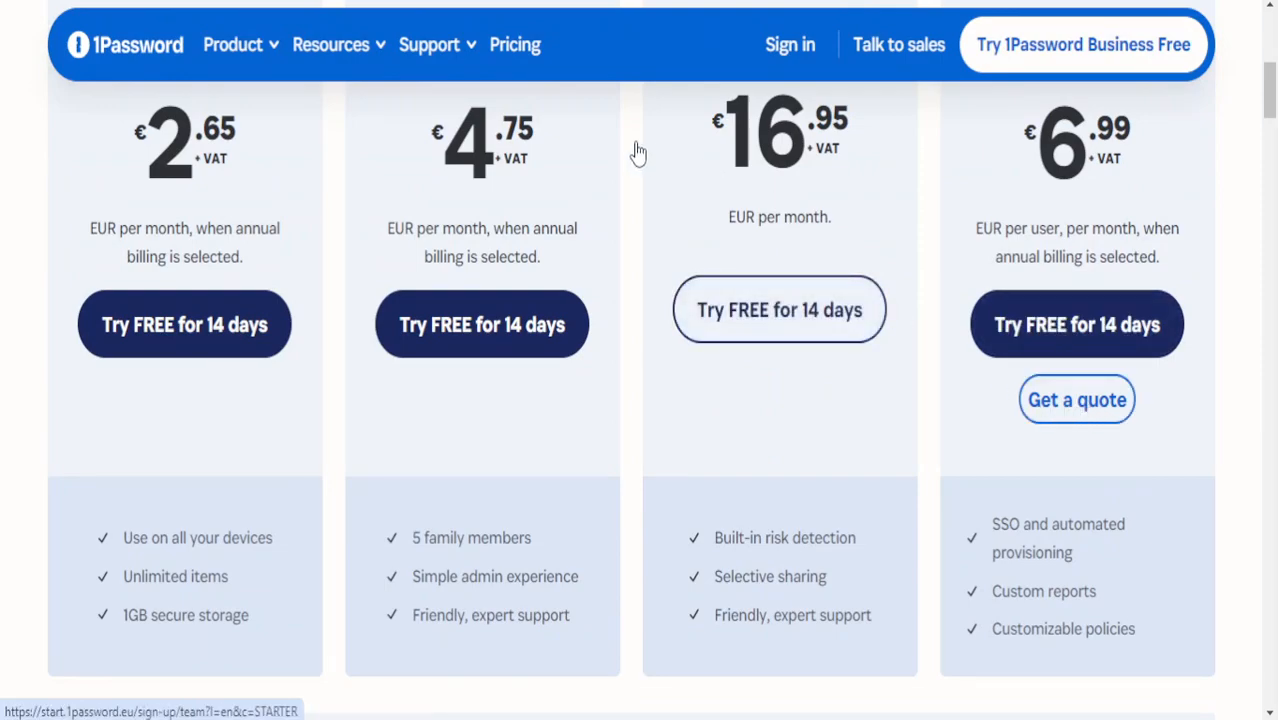
scroll(890, 287, down, 10)
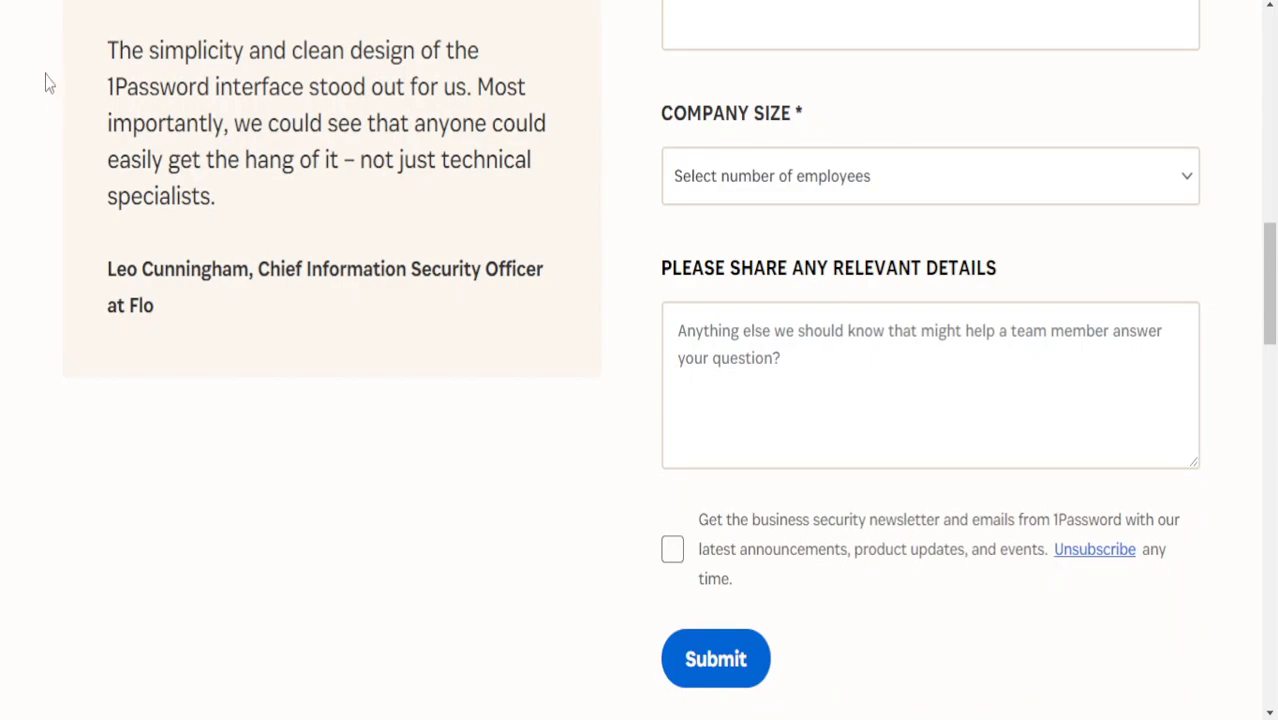
key(alt+Left)
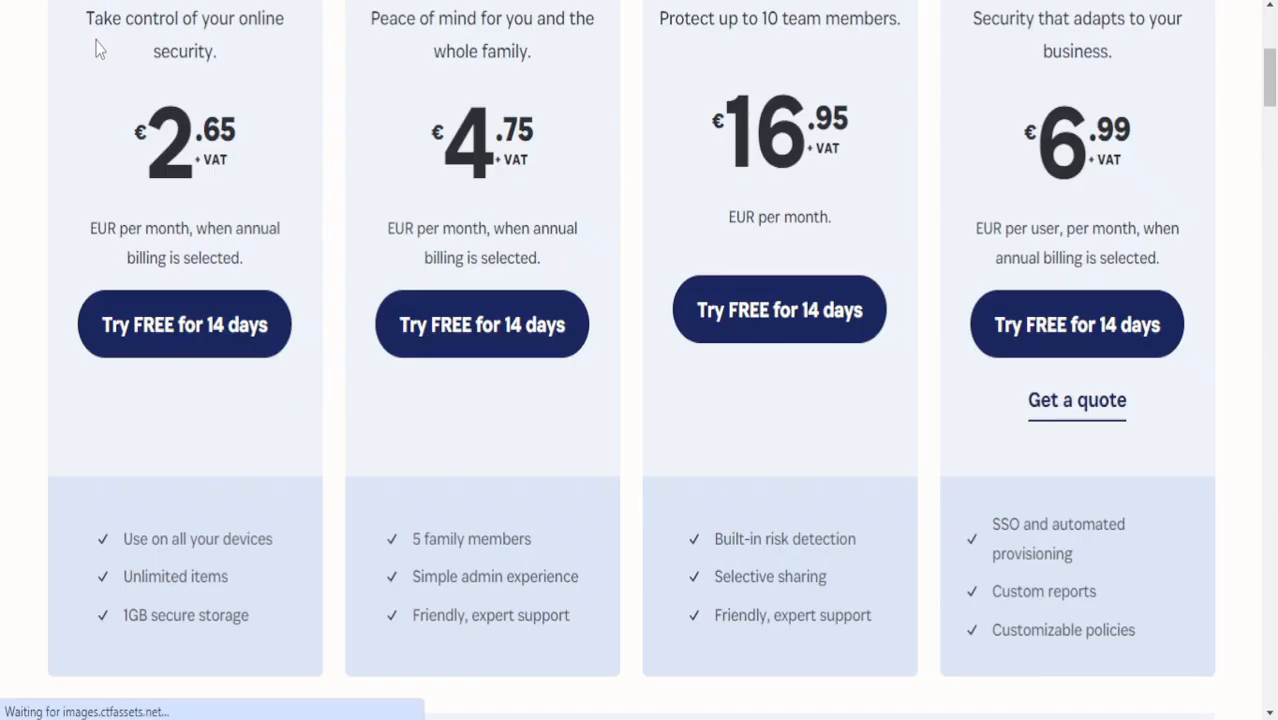
Examine the Enterprise plan and the 1Password feature comparison table, including its security section, on the pricing page.
scroll(271, 23, down, 10)
scroll(535, 203, up, 5)
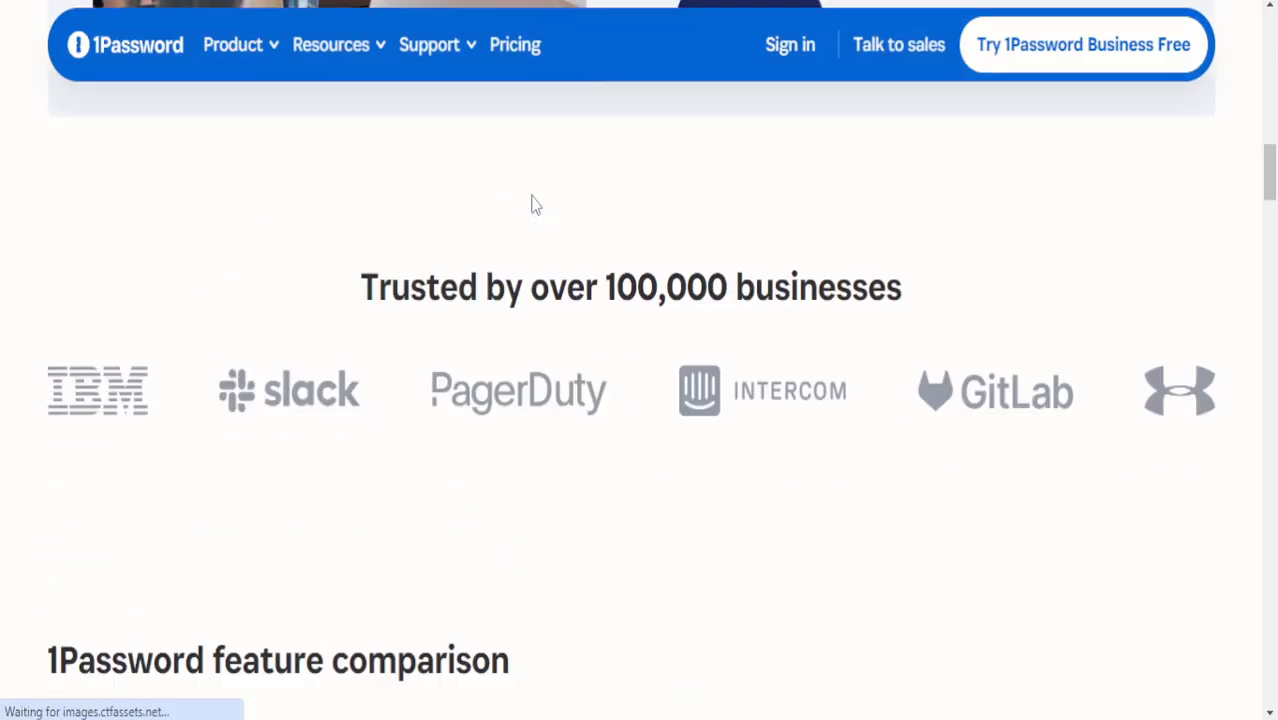
drag(677, 222, 879, 234)
scroll(907, 314, up, 8)
scroll(905, 330, down, 5)
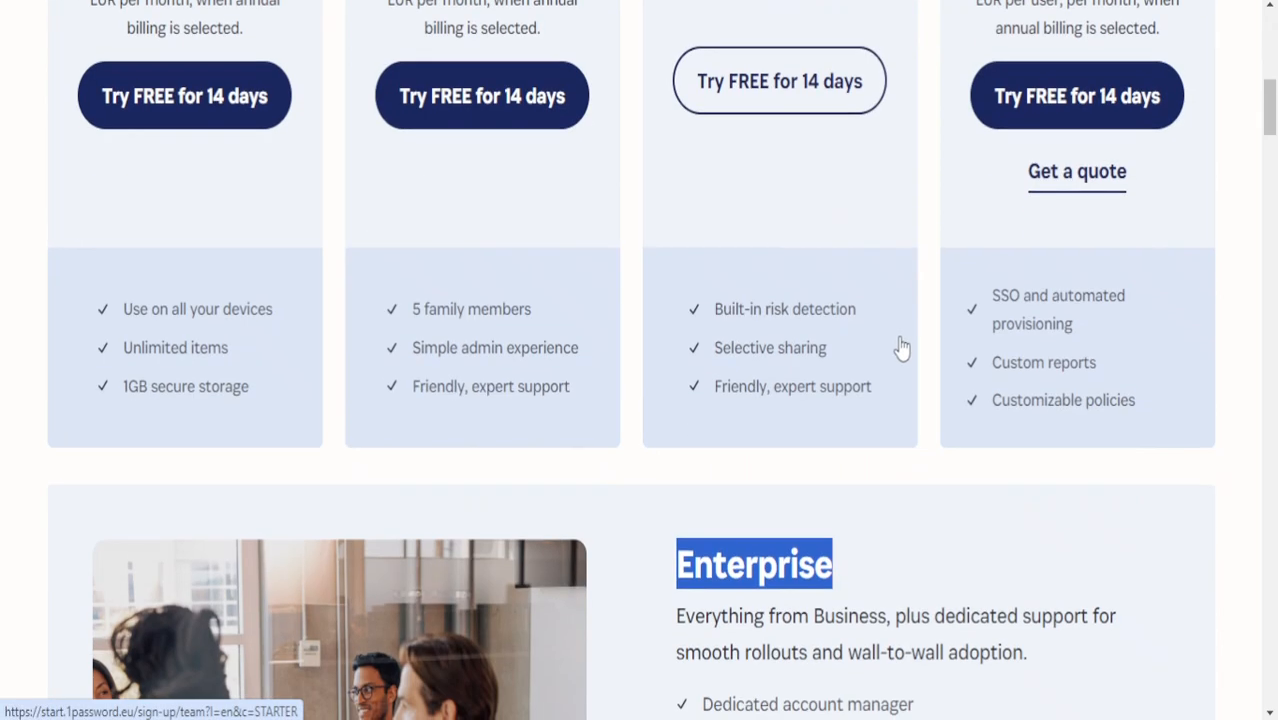
scroll(905, 340, down, 5)
scroll(887, 274, down, 10)
scroll(885, 318, down, 15)
scroll(860, 310, up, 8)
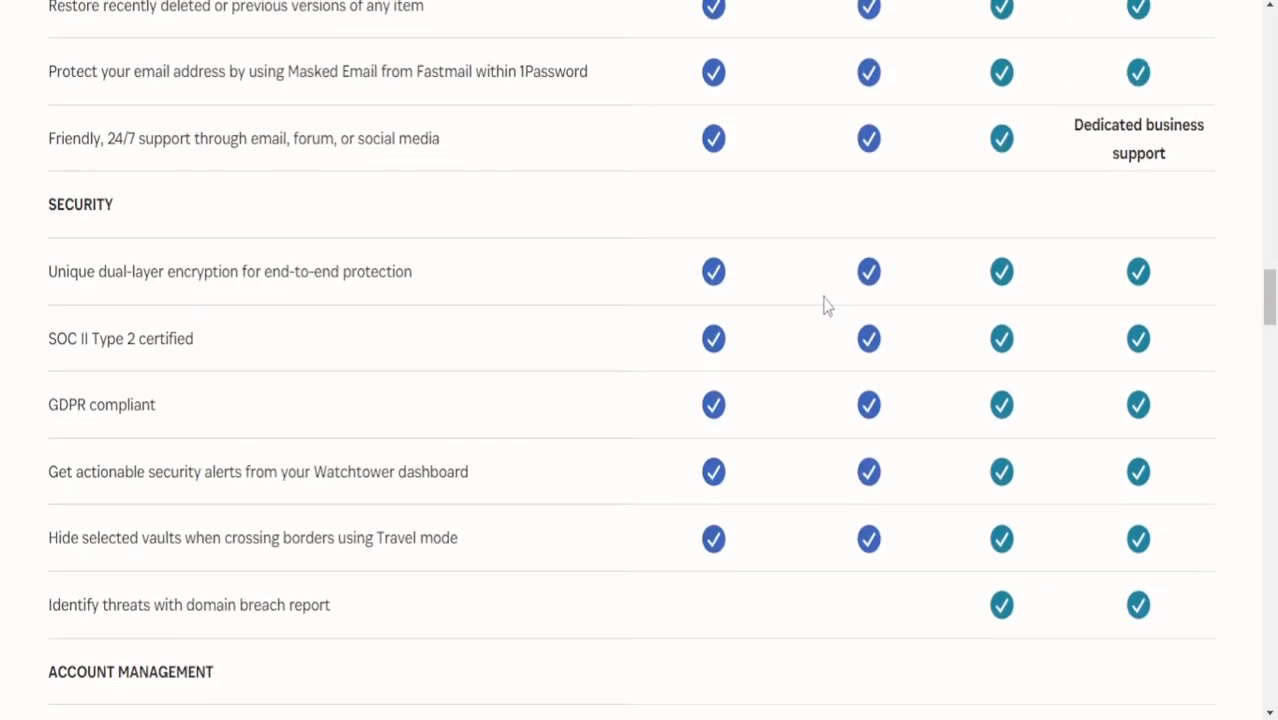
scroll(826, 305, down, 10)
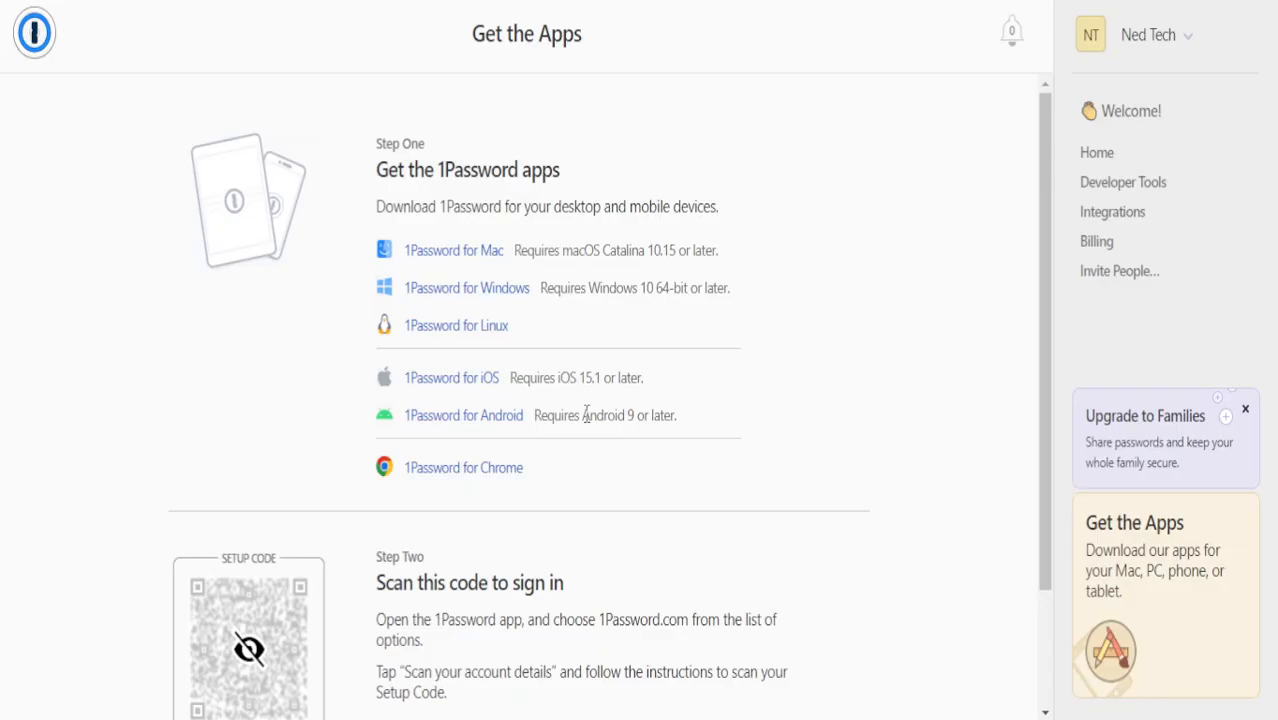
Switch back to the 1Password account, look over the Get the Apps page and return to the home page.
scroll(642, 365, down, 3)
scroll(650, 374, up, 3)
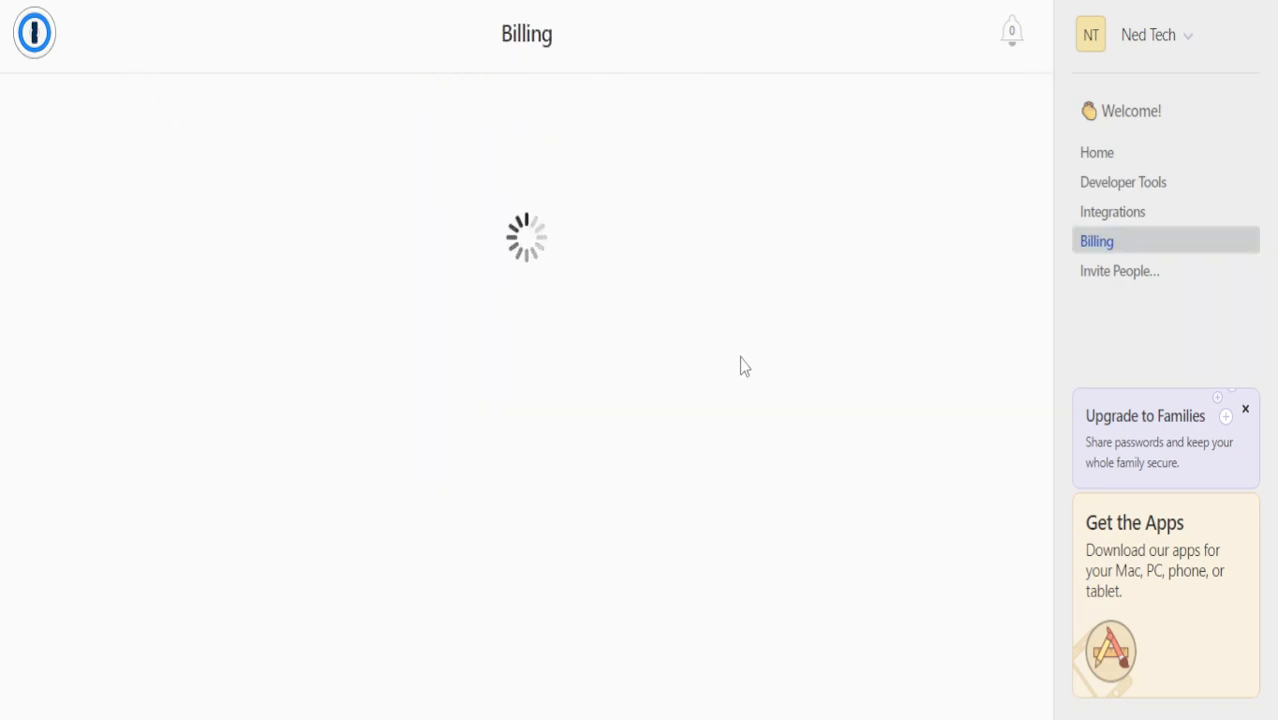
click(9, 50)
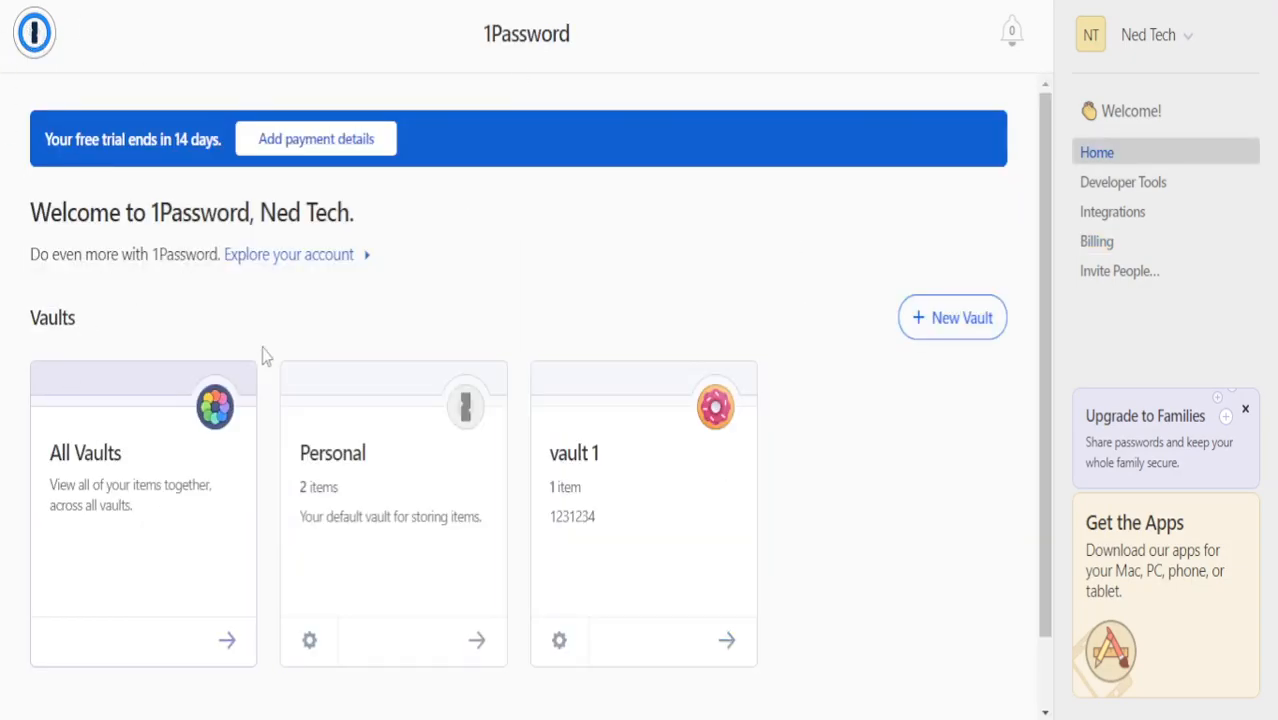